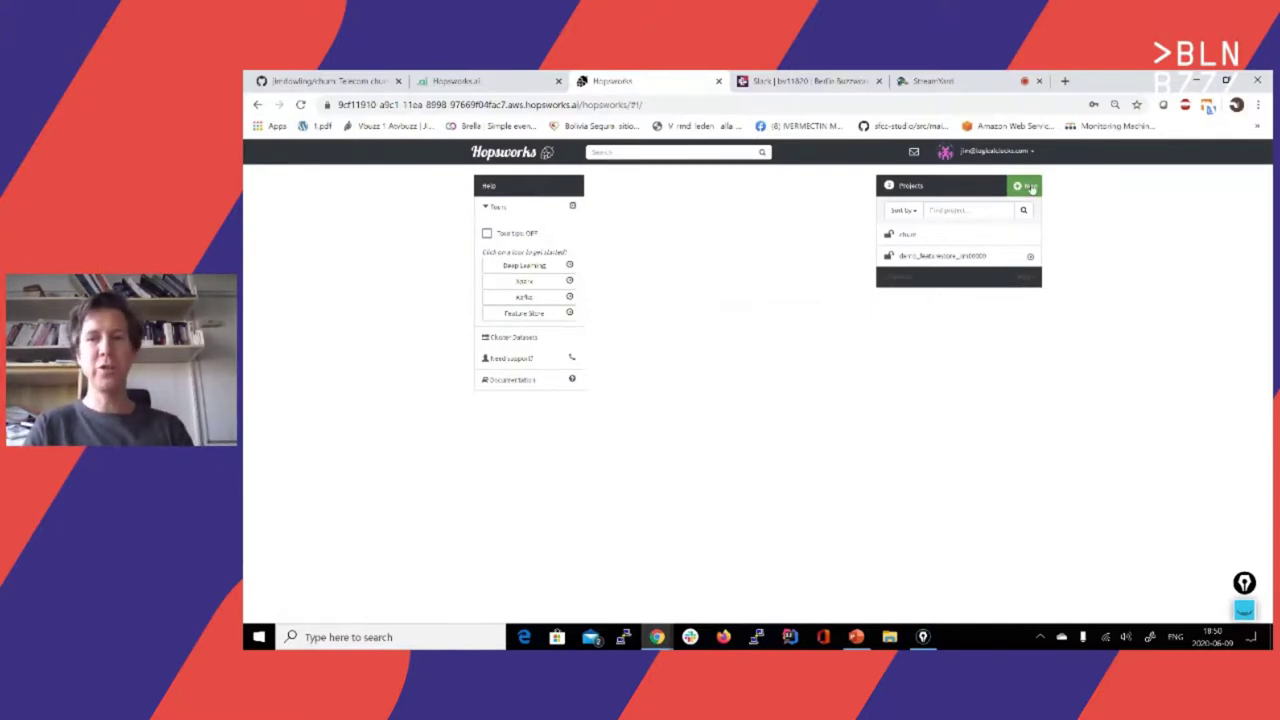
Step: Create a new project named telecom with the default services and open it
left_click(1030, 186)
type("telecom")
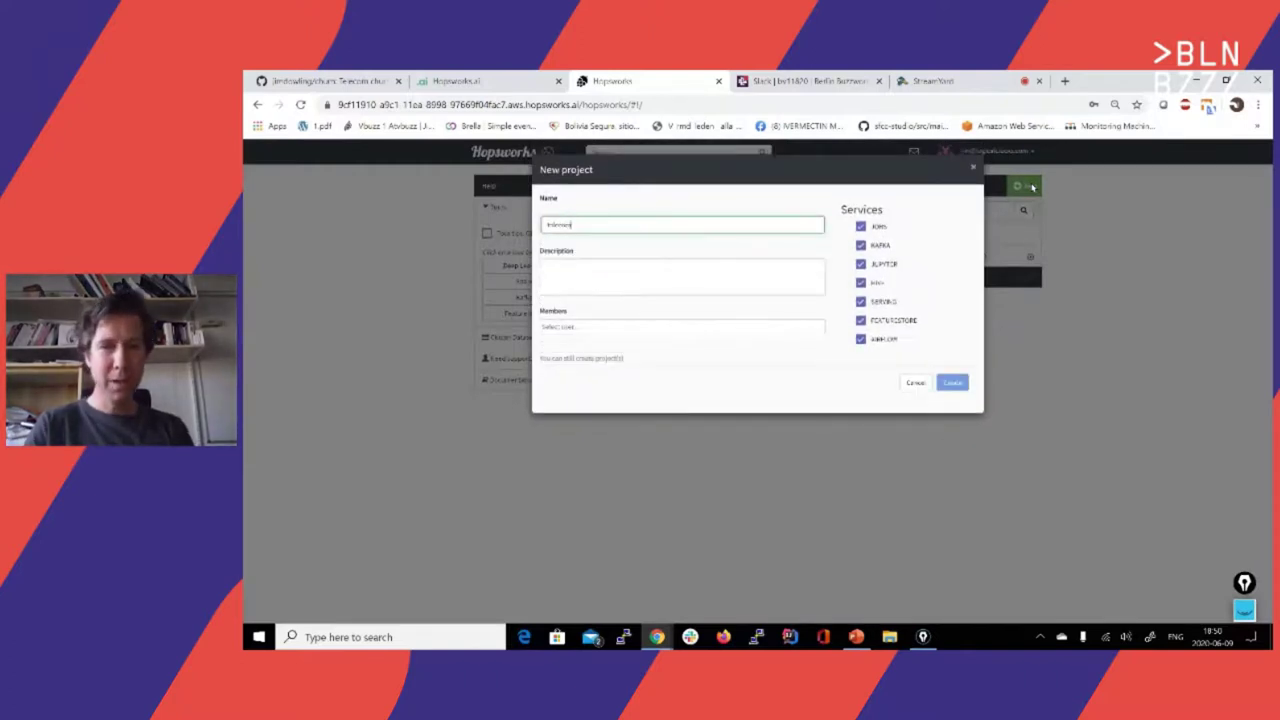
left_click(950, 382)
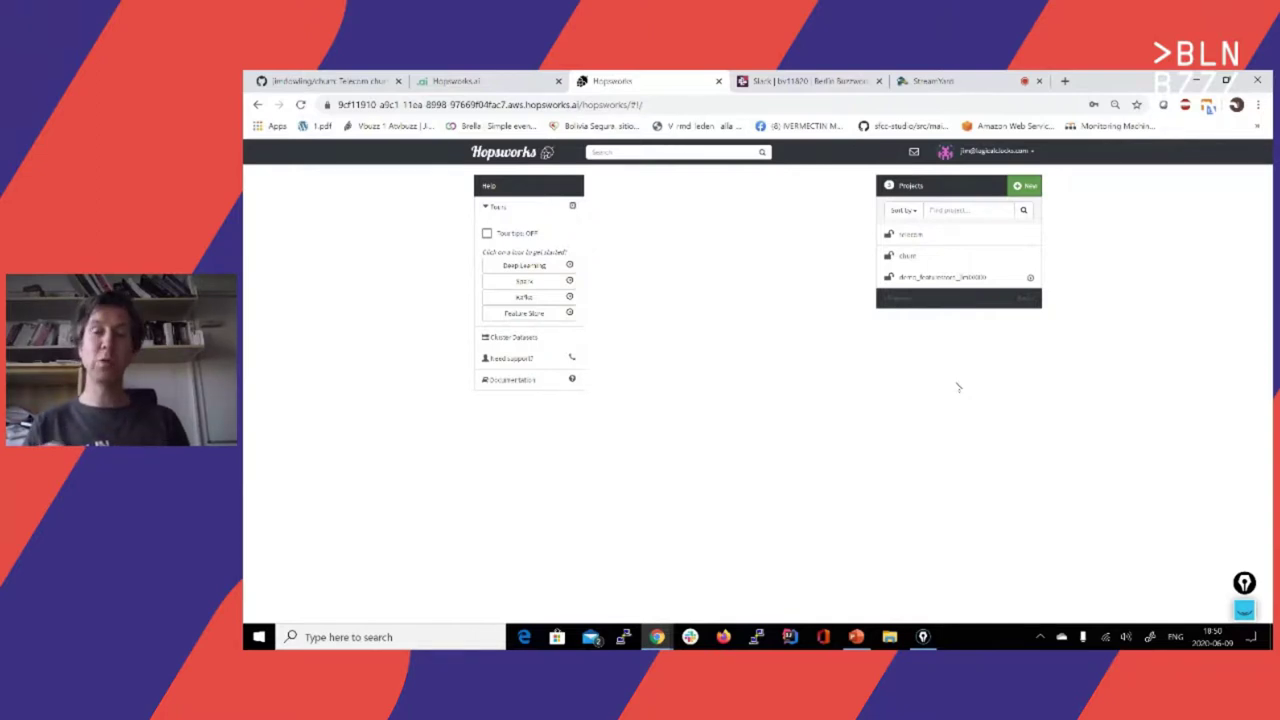
left_click(920, 234)
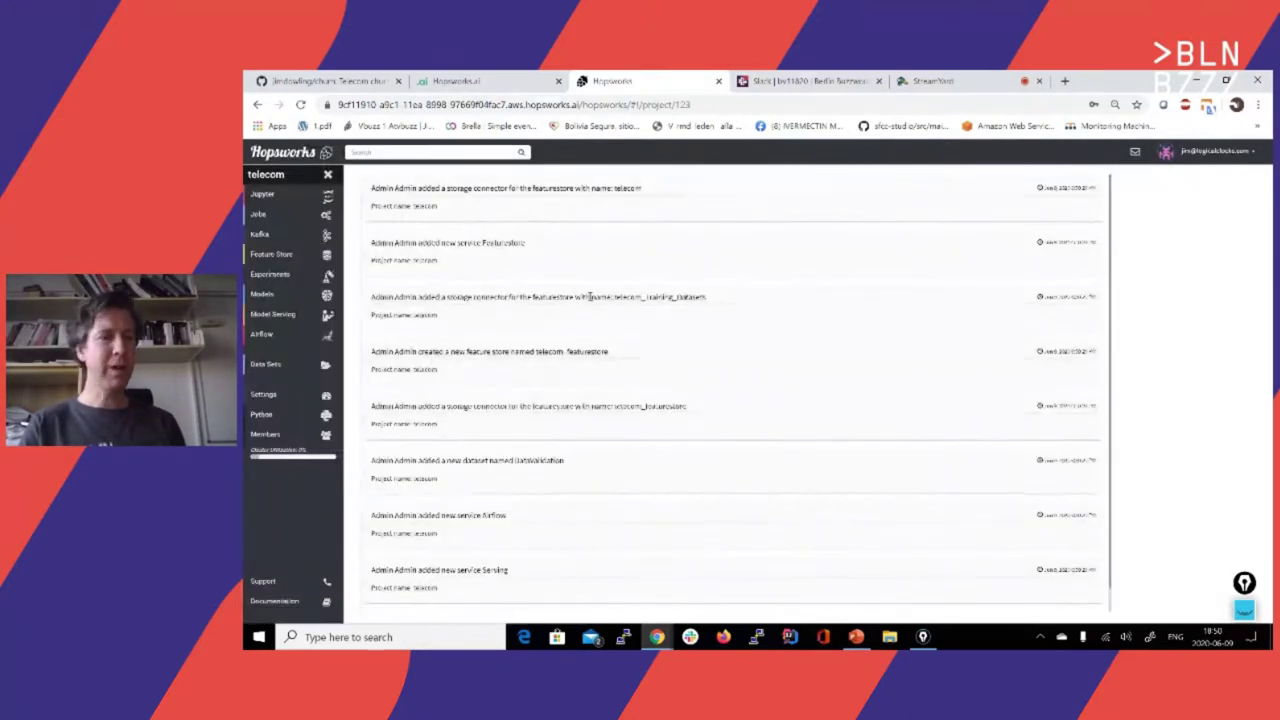
Step: Open install-python-libs.txt in the GitHub churn repository and copy the library name statsmodels
key("ctrl+shift+Tab")
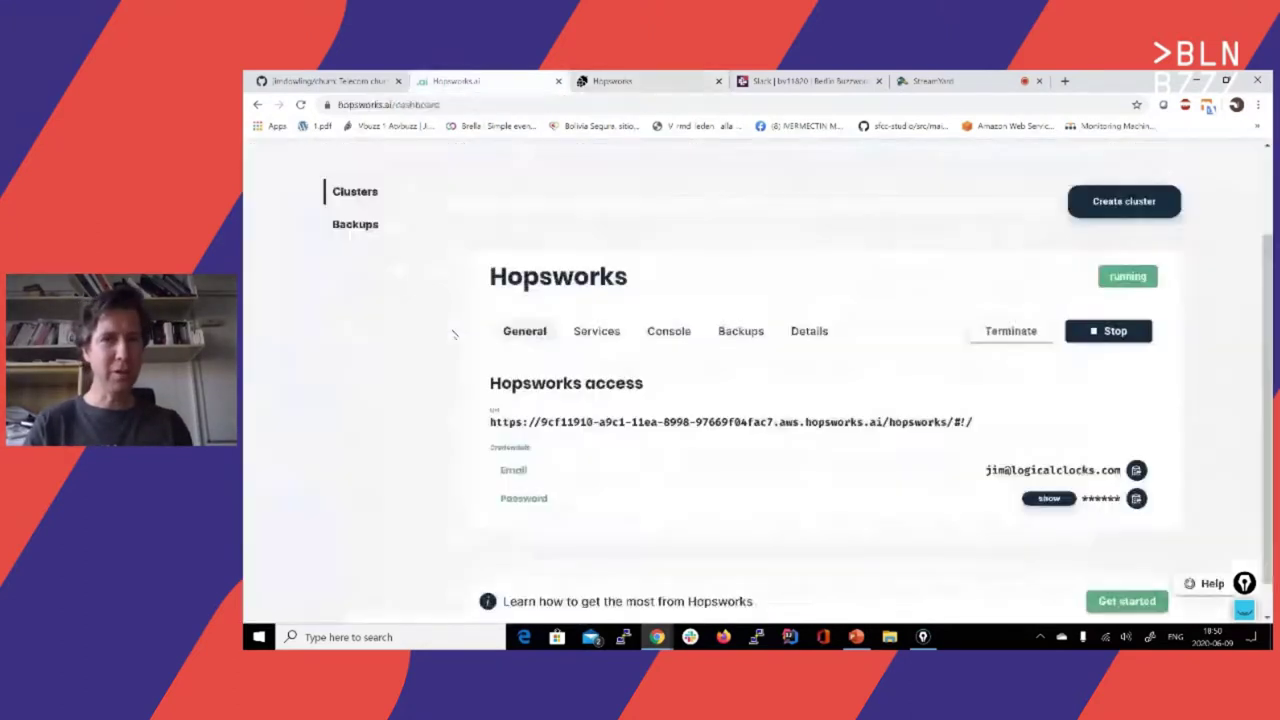
key("ctrl+shift+Tab")
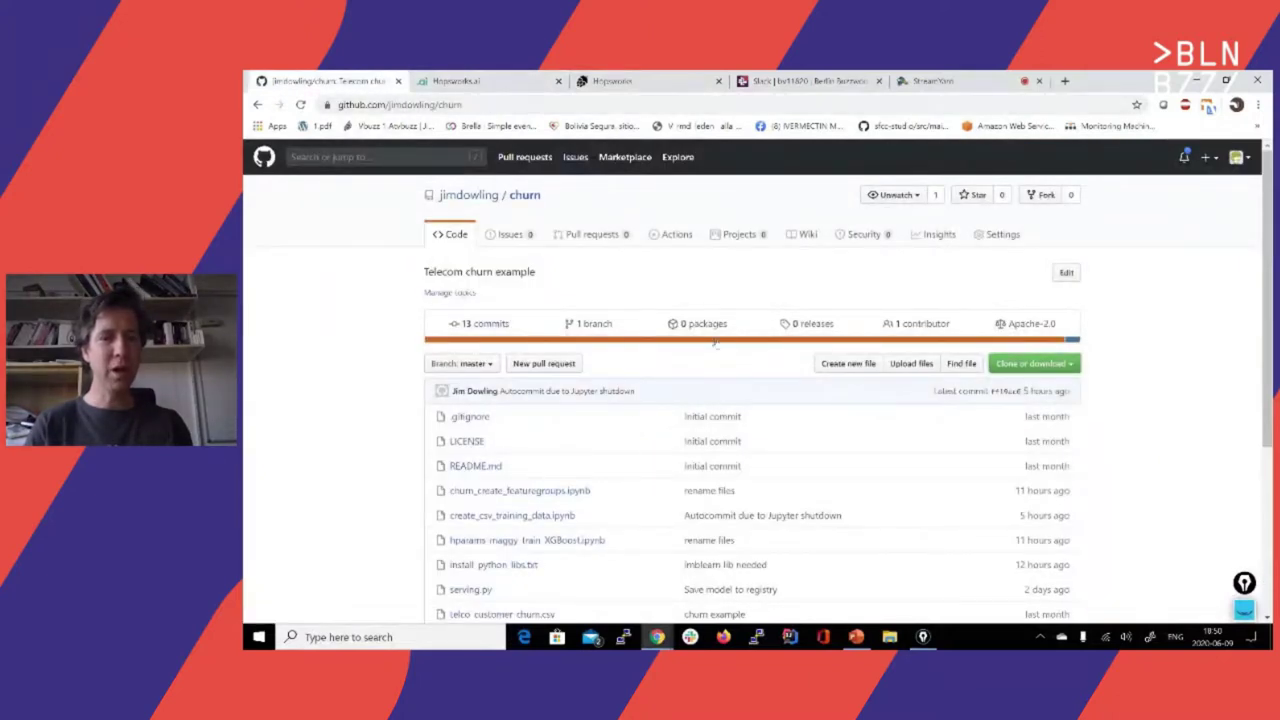
scroll(715, 343, "down", 2)
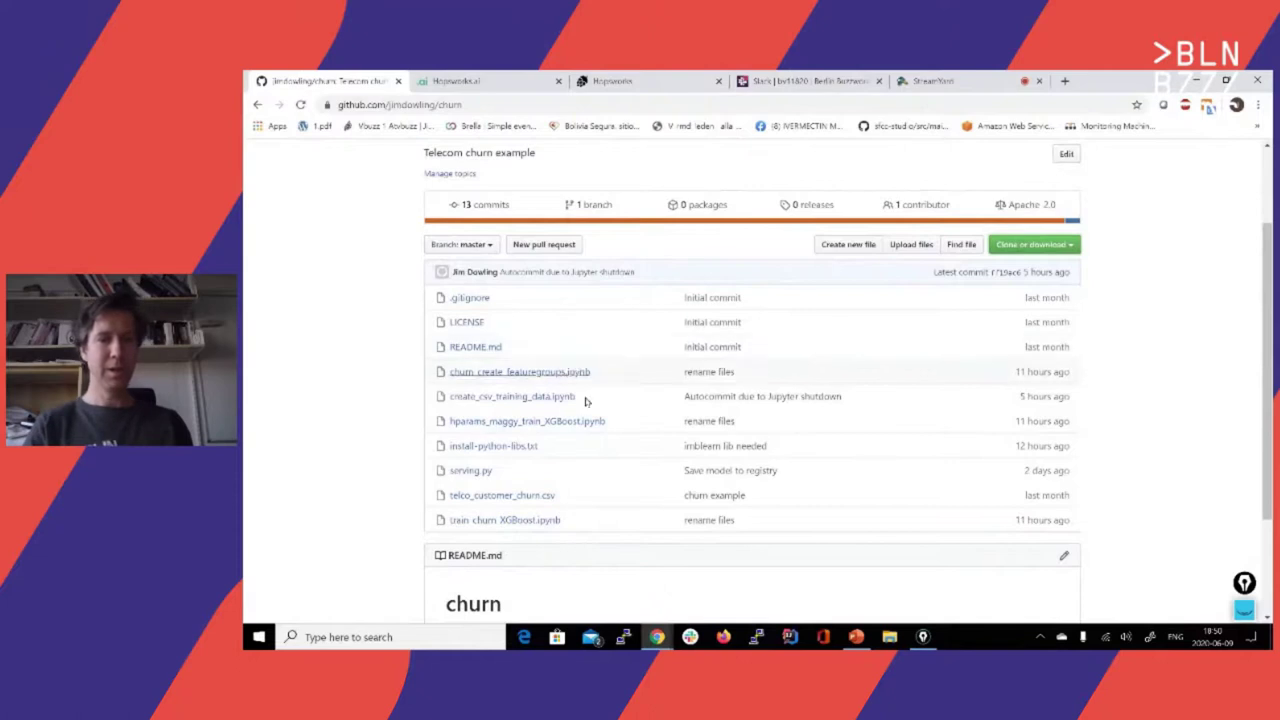
left_click(516, 450)
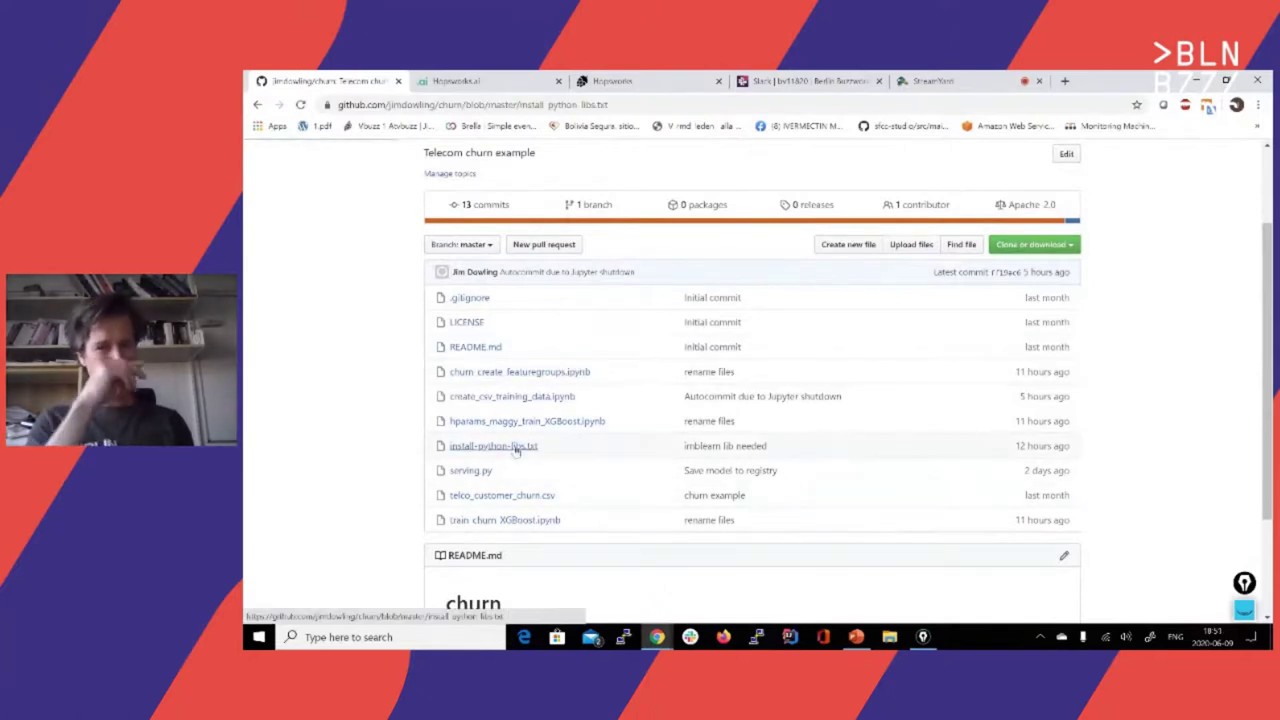
double_click(483, 401)
key("ctrl+c")
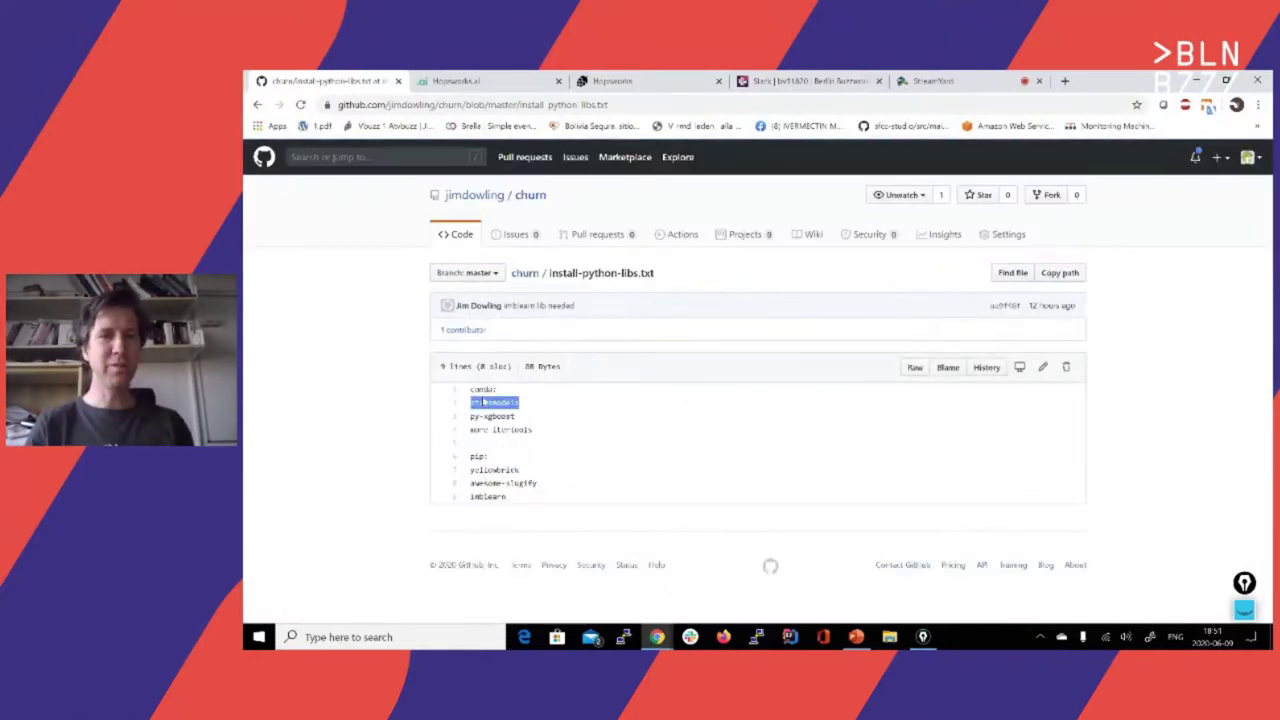
Step: Search the conda libraries for statsmodels and install it in the telecom project's Python environment in Hopsworks
key("ctrl+3")
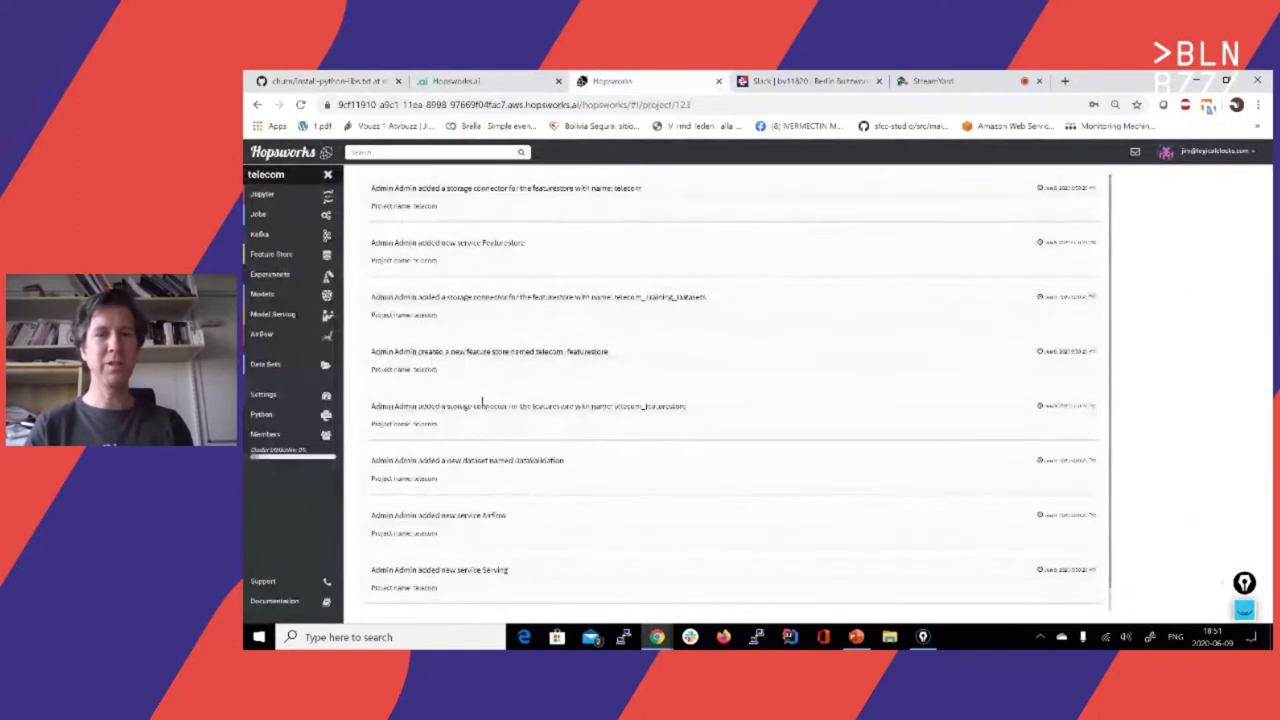
left_click(290, 415)
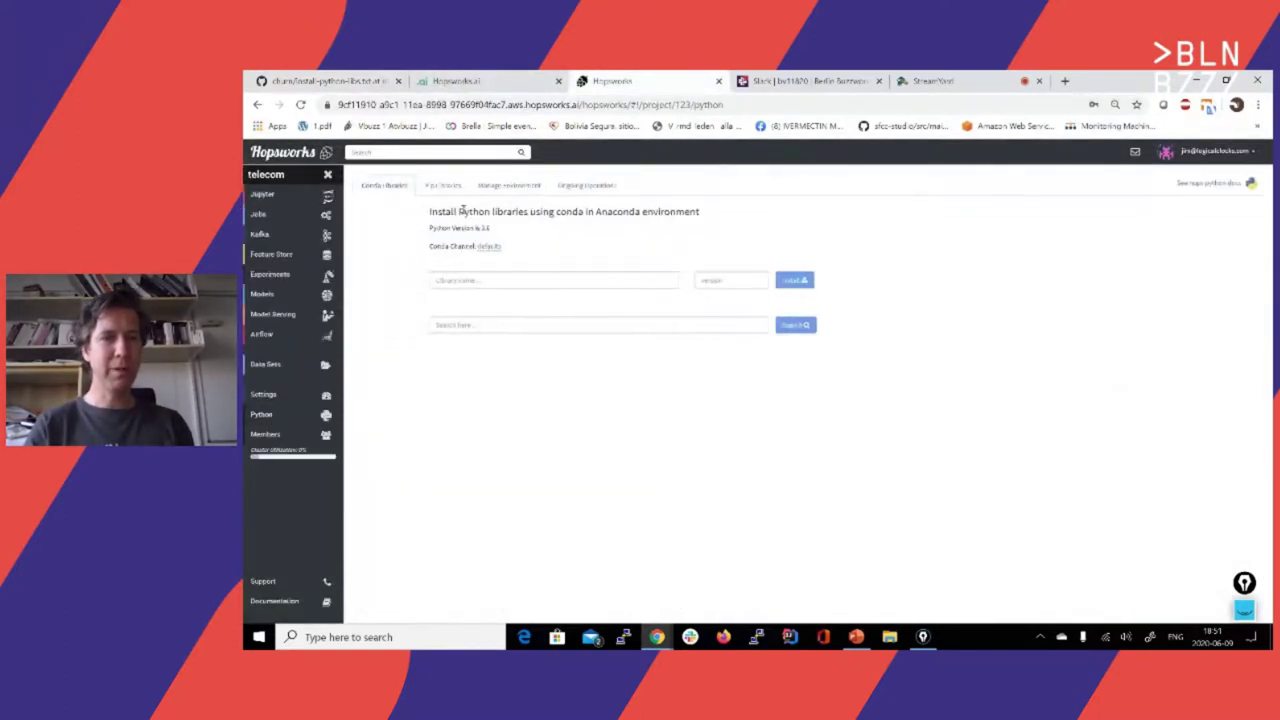
left_click(481, 322)
key("ctrl+v")
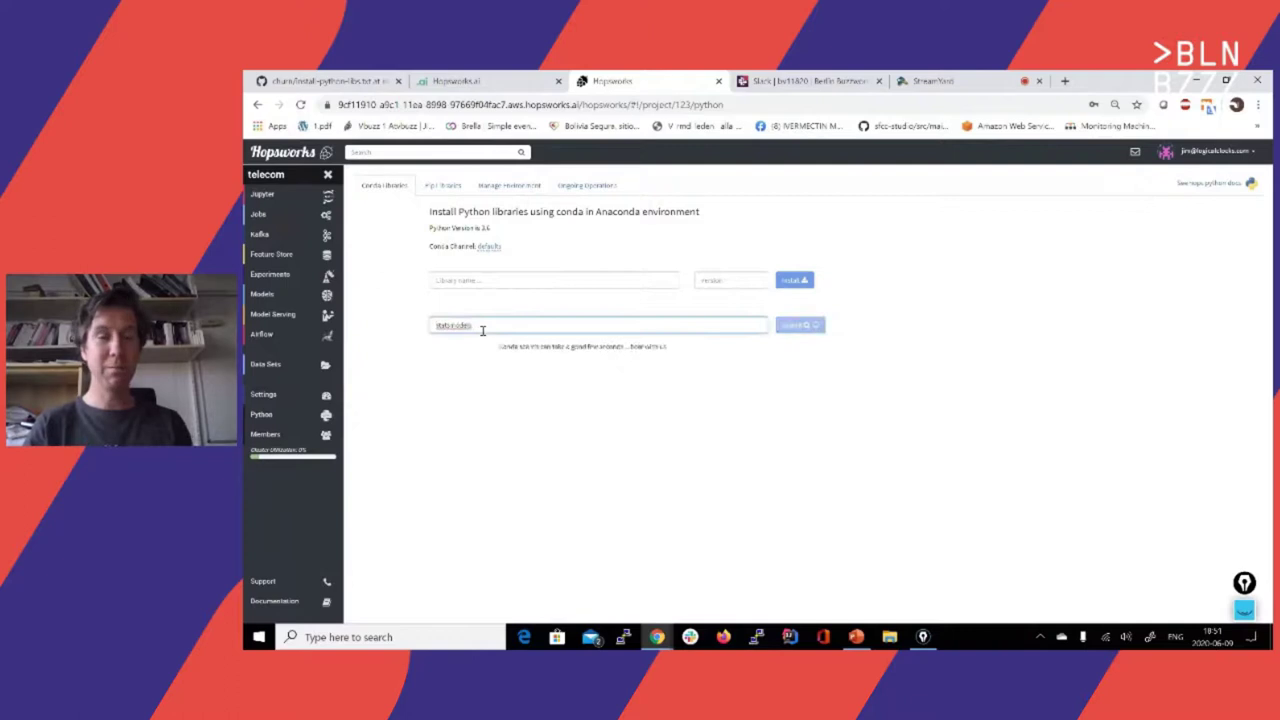
left_click(792, 326)
left_click(1099, 363)
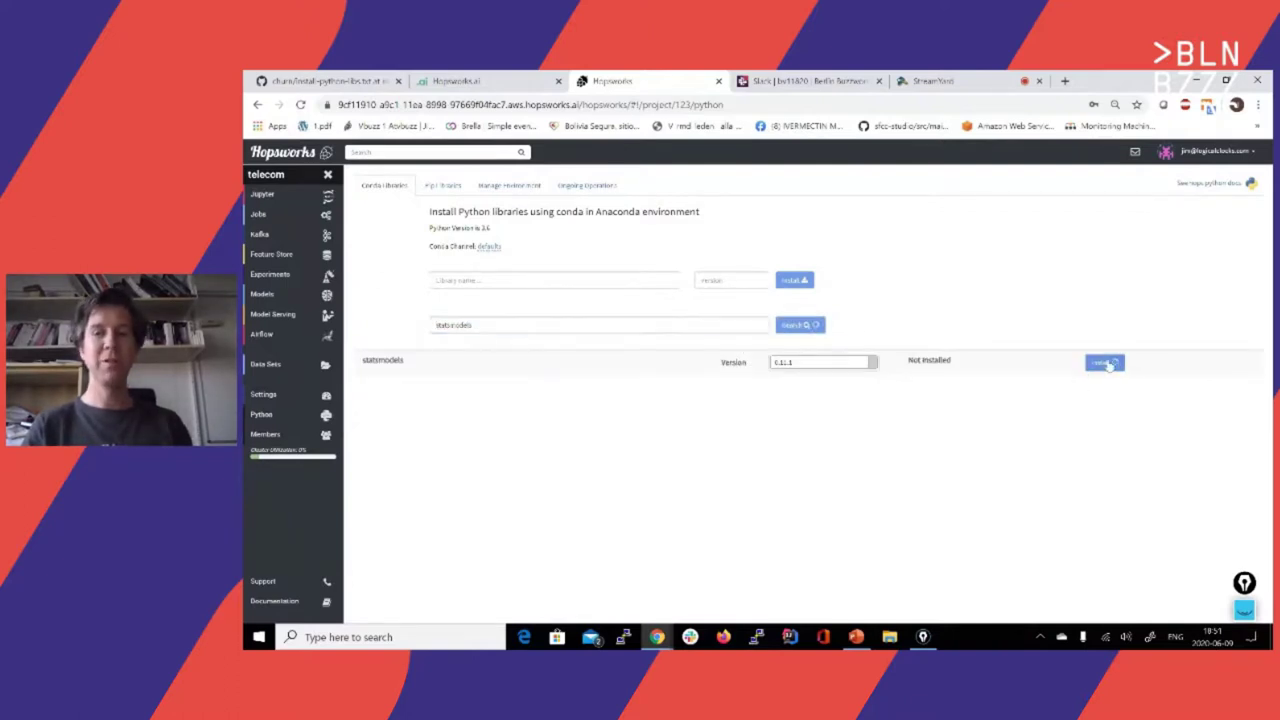
Step: Copy py-xgboost from the GitHub library list, search for it among the Hopsworks conda libraries and install it
key("ctrl+1")
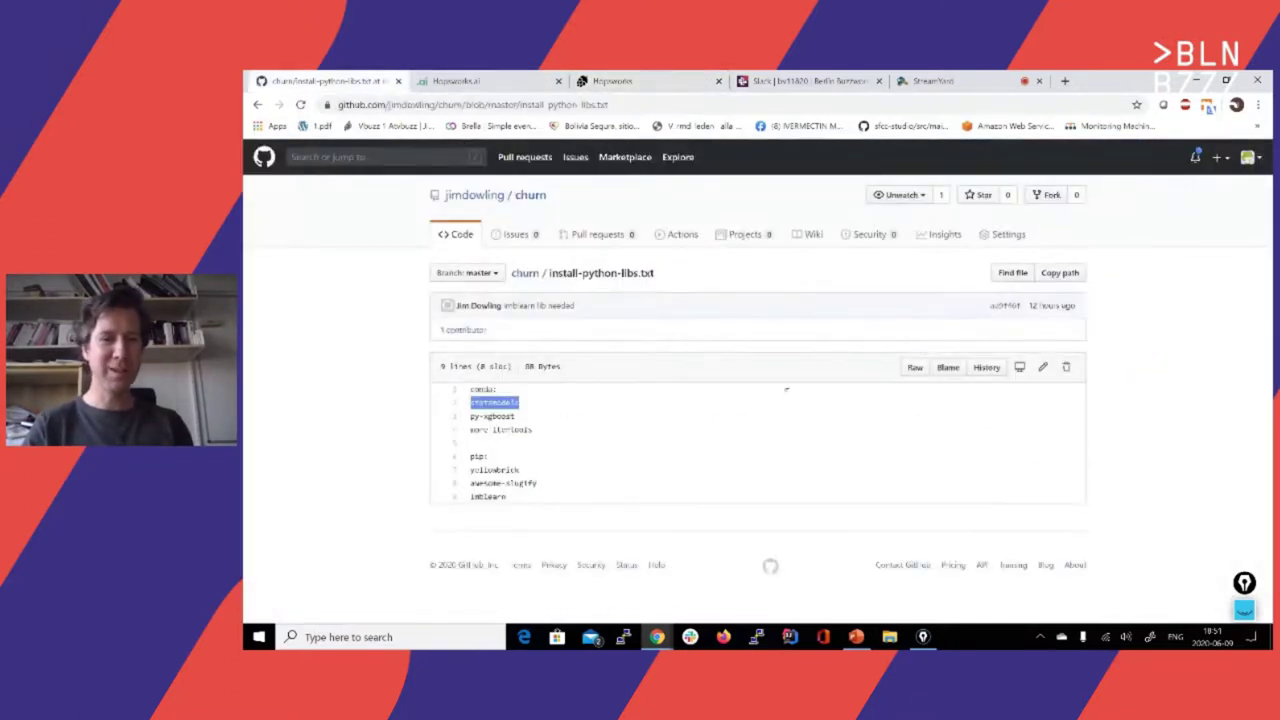
triple_click(493, 416)
key("ctrl+c")
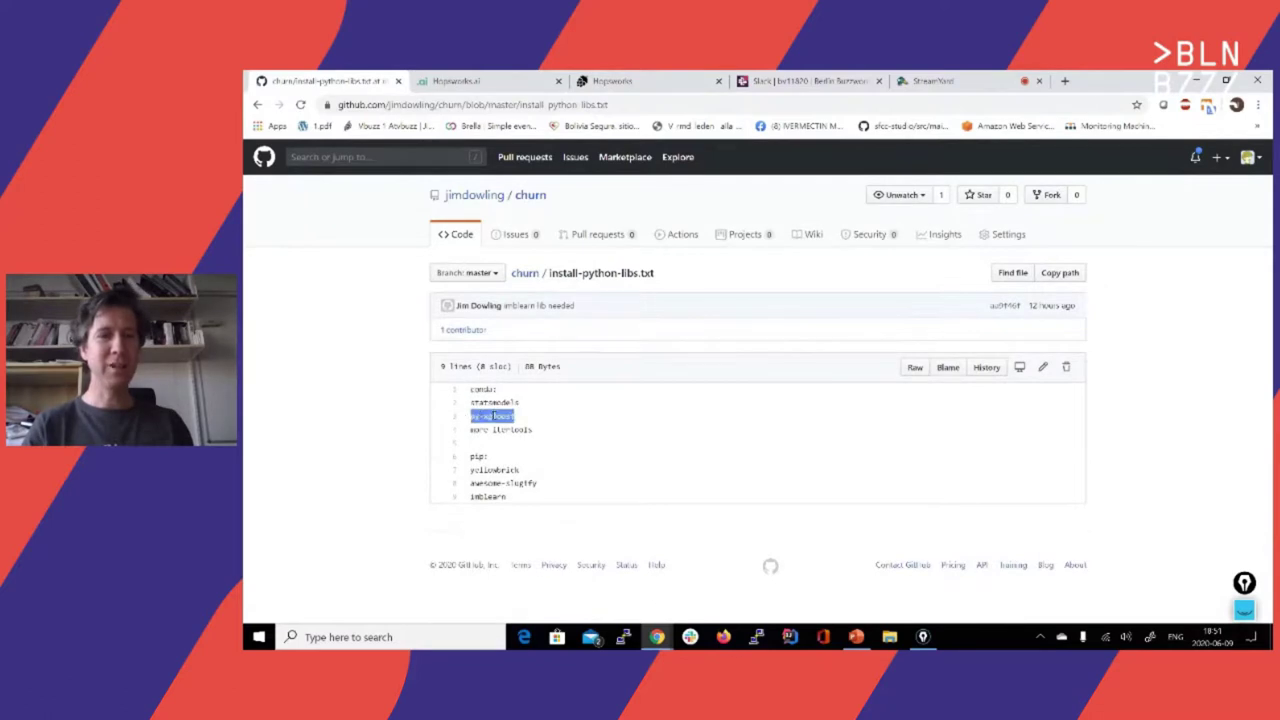
key("ctrl+Tab")
key("ctrl+Tab")
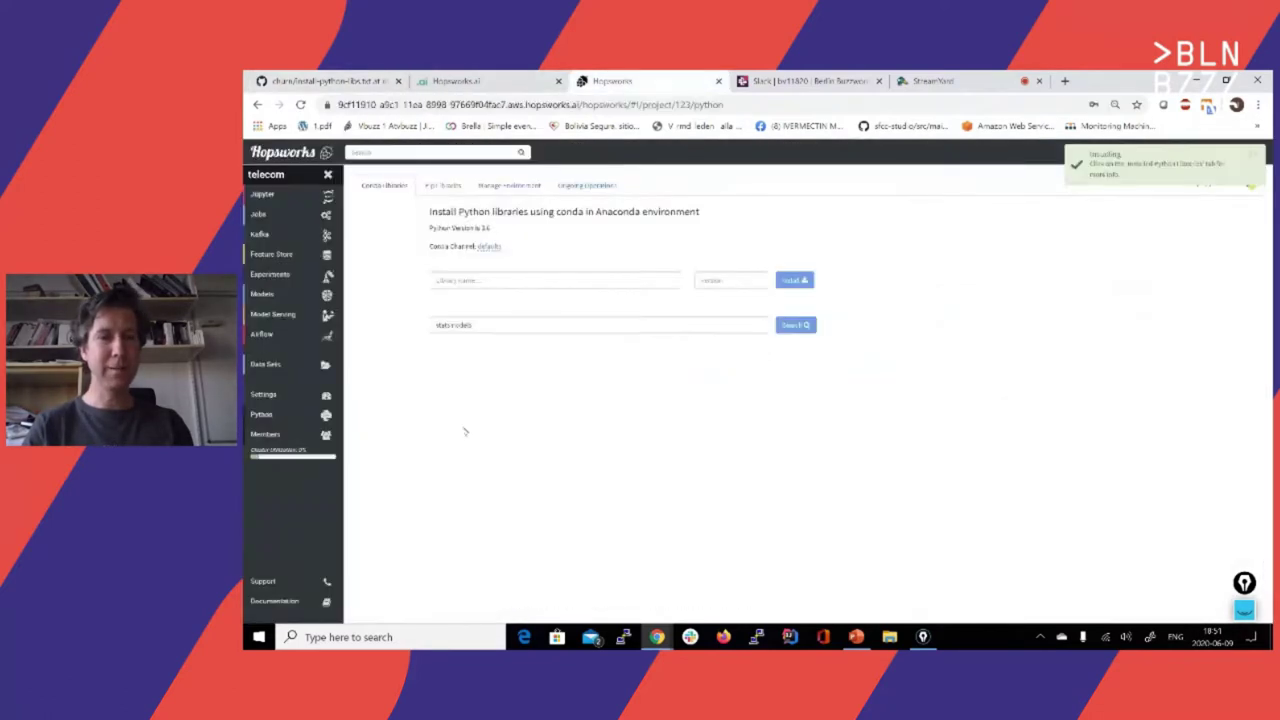
left_click(523, 320)
key("ctrl+a")
key("ctrl+v")
left_click(779, 327)
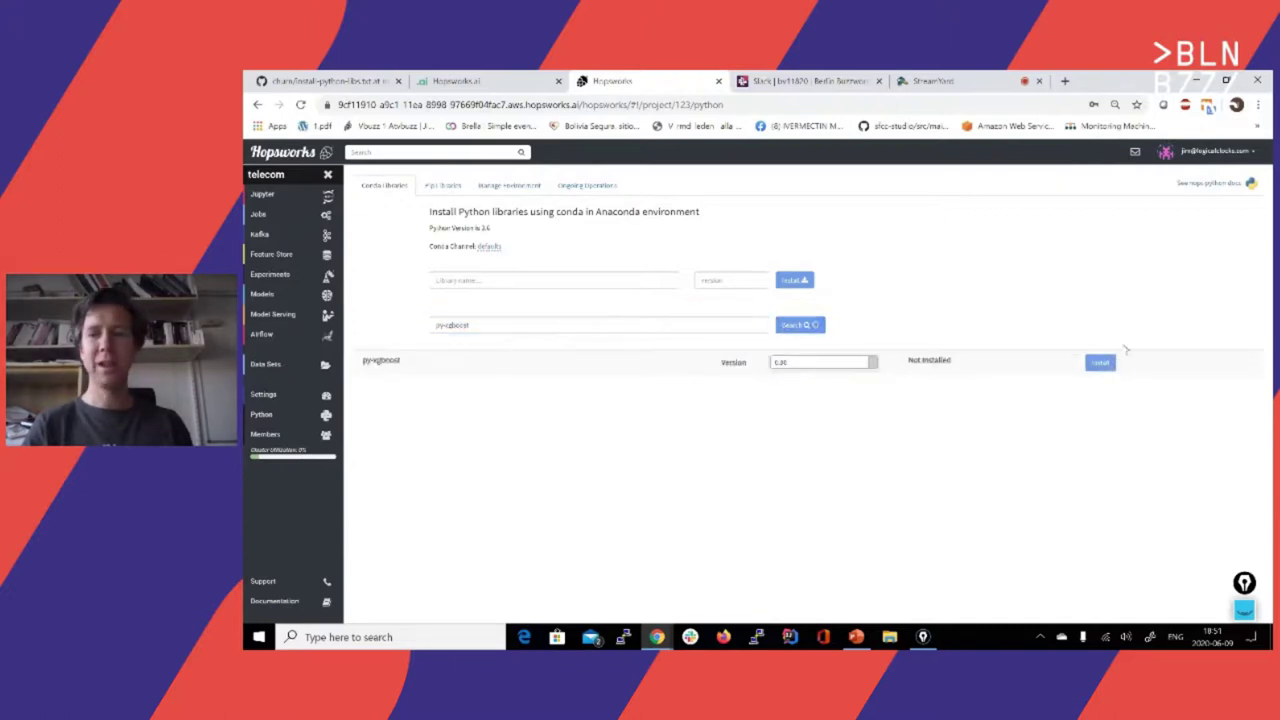
left_click(1100, 363)
Step: Copy more-itertools from the GitHub library list, search for it among the Hopsworks conda libraries and install it
key("ctrl+shift+Tab")
key("ctrl+shift+Tab")
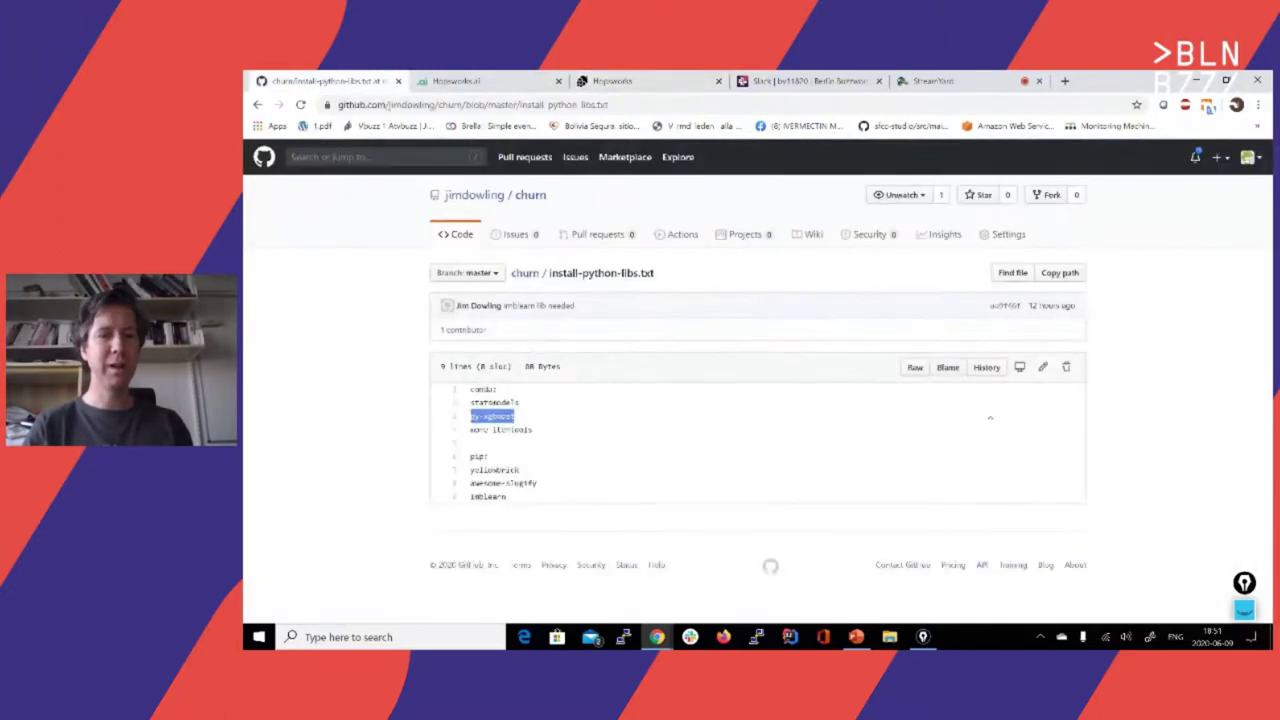
double_click(503, 430)
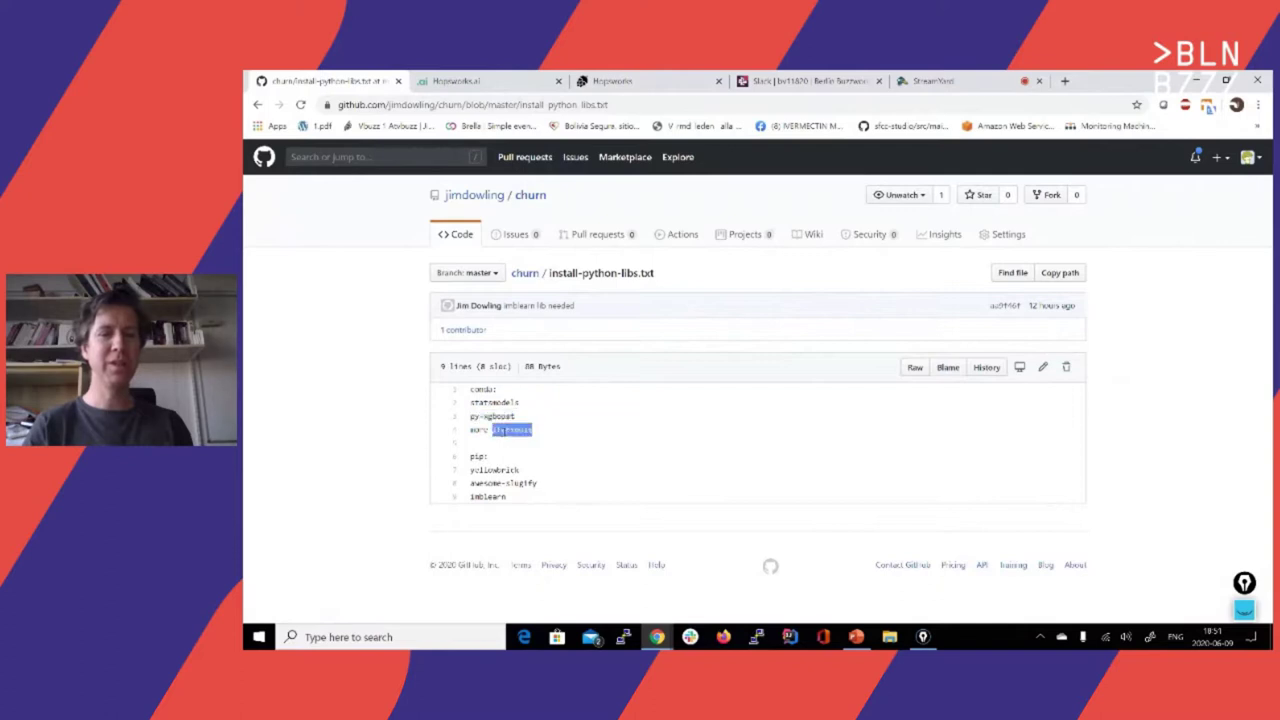
left_click_drag(533, 430, 470, 430)
key("ctrl+c")
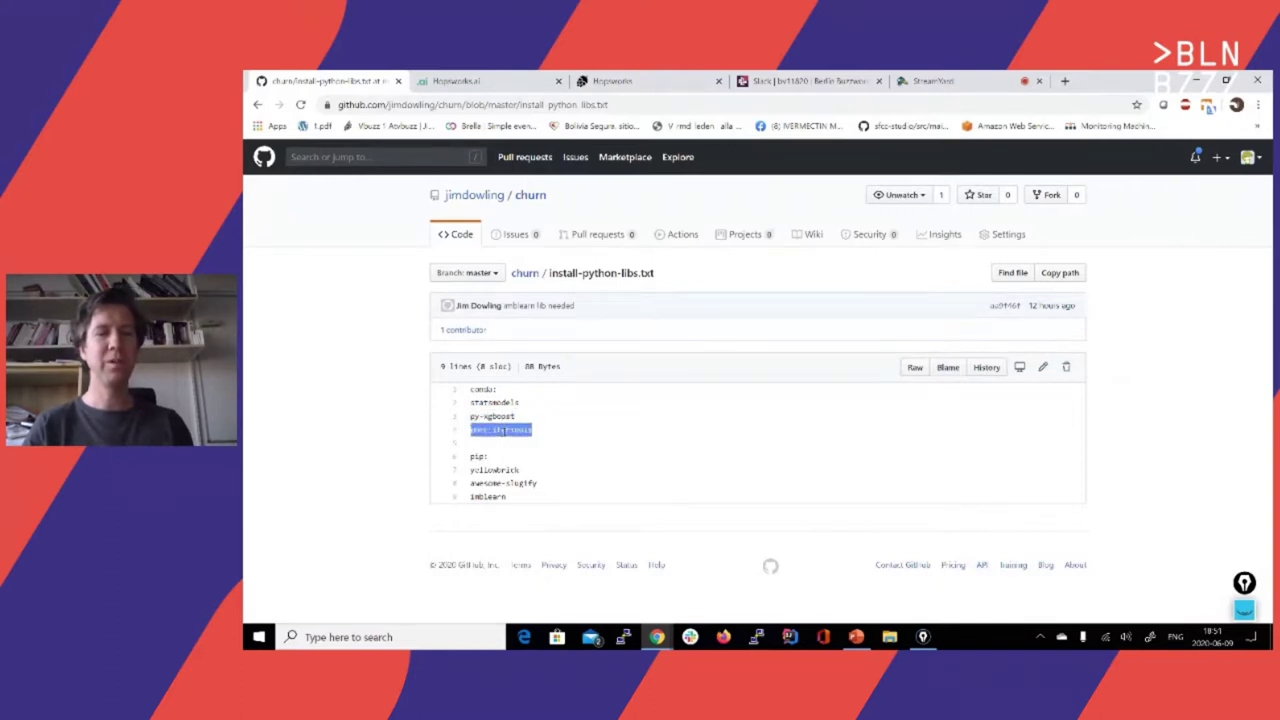
key("ctrl+Tab")
key("ctrl+Tab")
triple_click(545, 320)
key("ctrl+v")
left_click(797, 325)
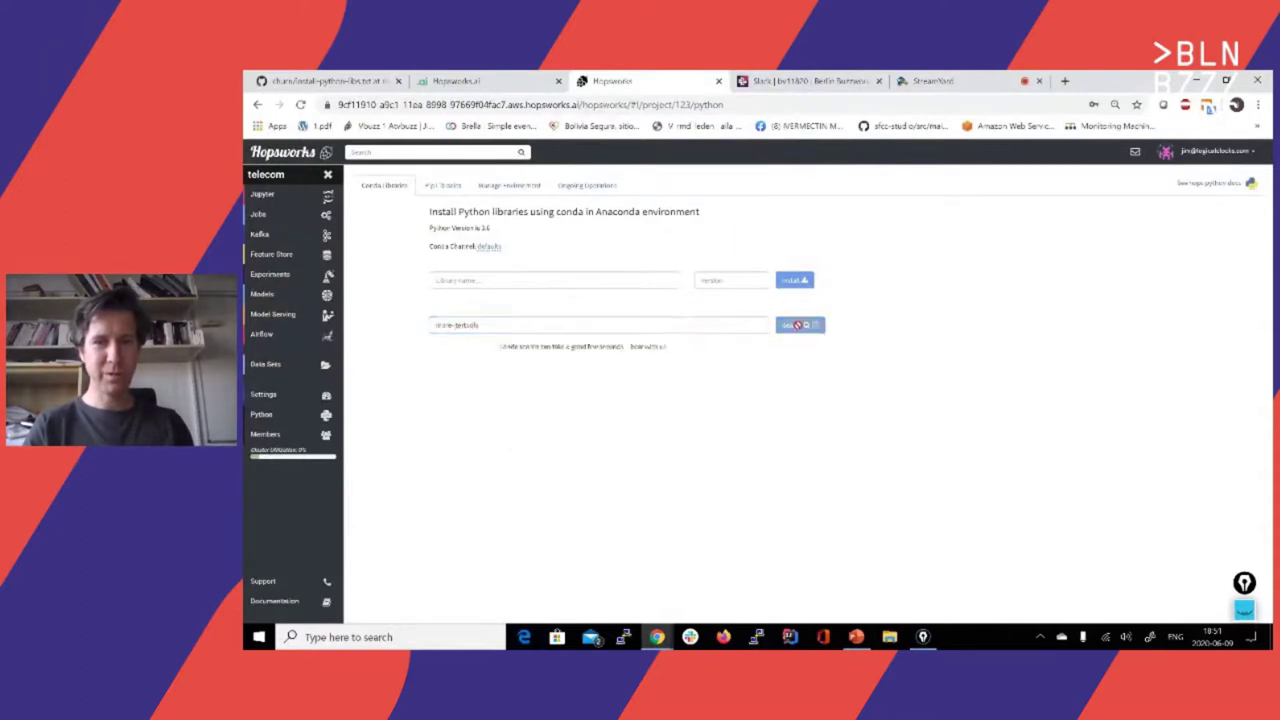
left_click(1100, 362)
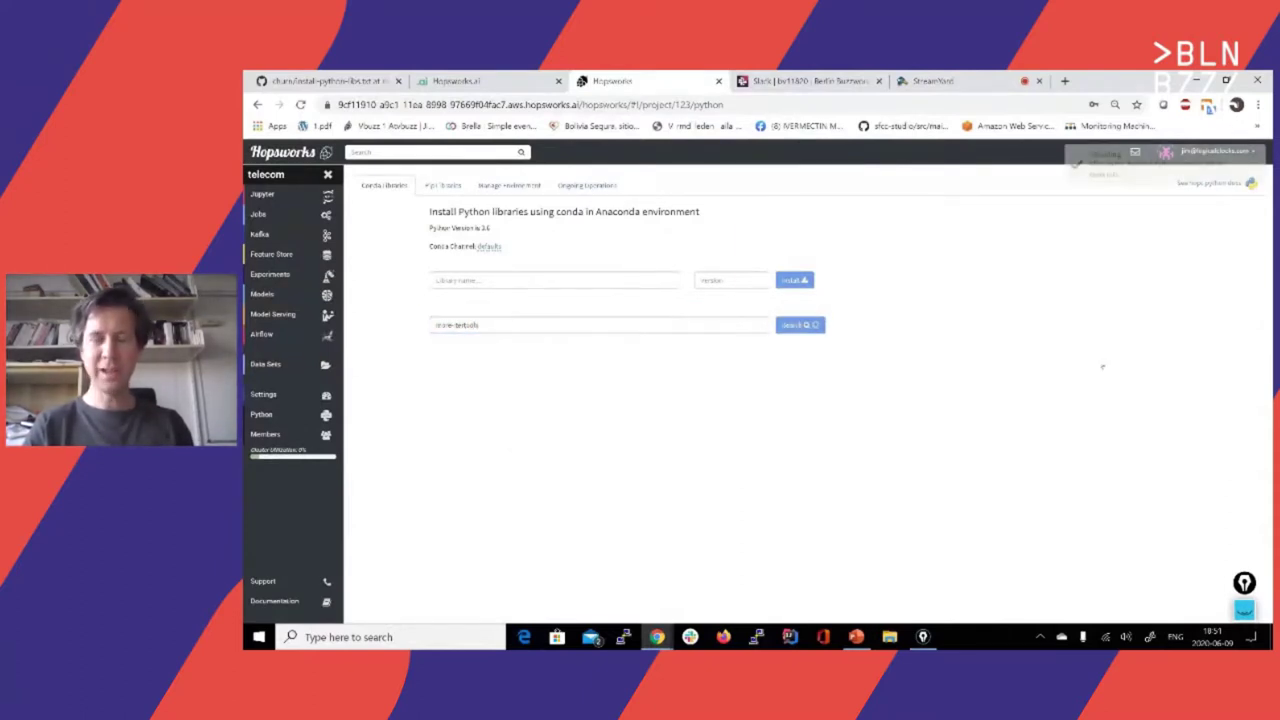
Step: Copy yellowbrick from the GitHub library list, search for it among the Hopsworks pip libraries and install the yellowbrick package
key("ctrl+shift+Tab")
key("ctrl+shift+Tab")
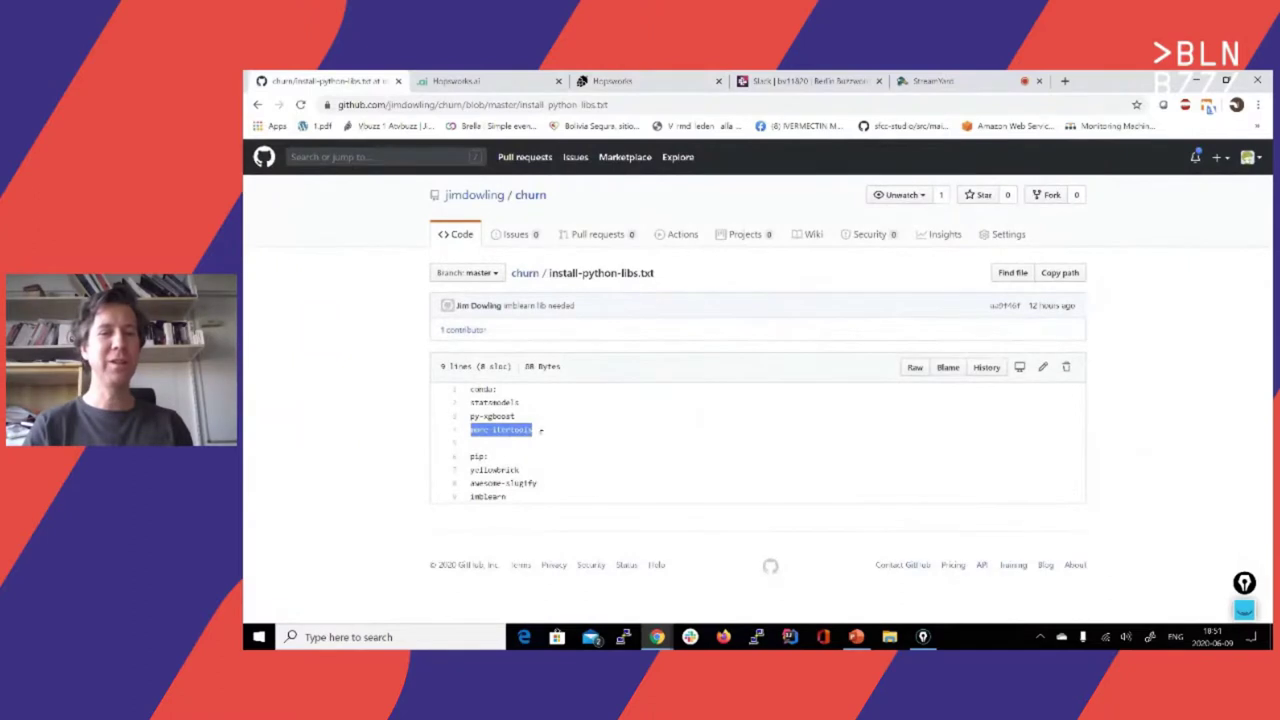
left_click(498, 470)
double_click(498, 470)
key("ctrl+c")
key("ctrl+Tab")
key("ctrl+Tab")
left_click(443, 185)
left_click(472, 307)
key("ctrl+v")
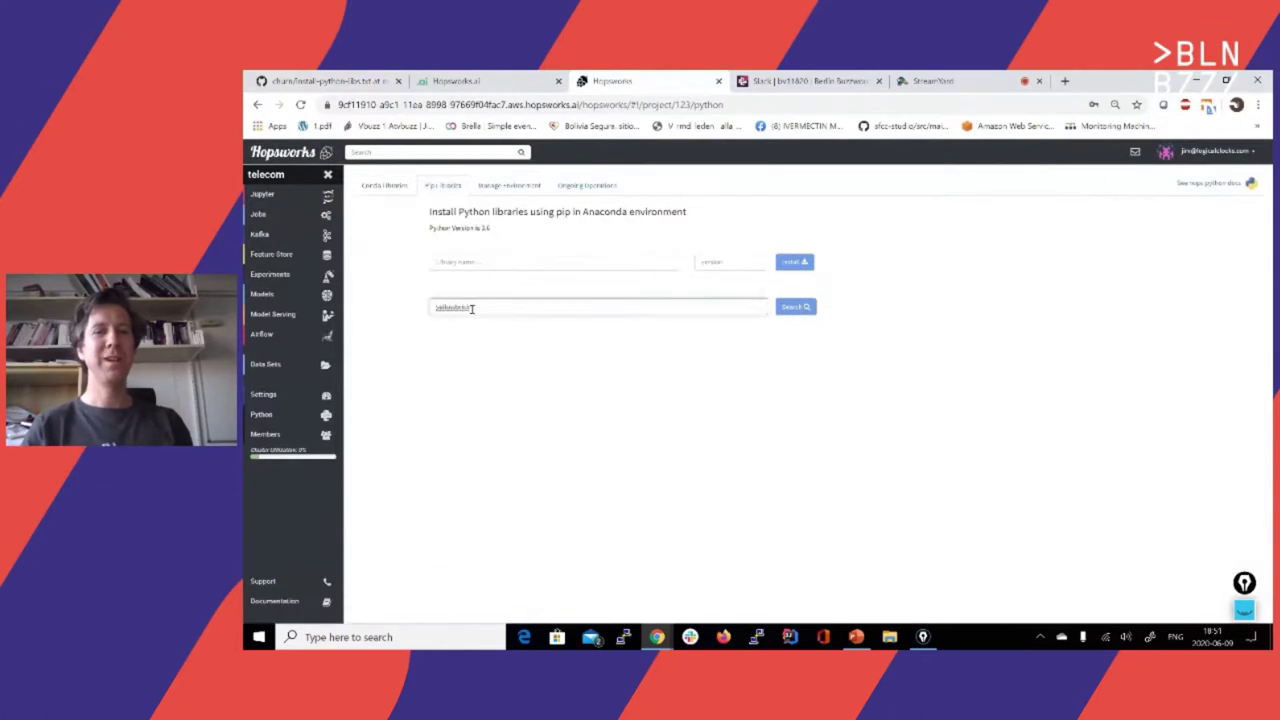
key("Return")
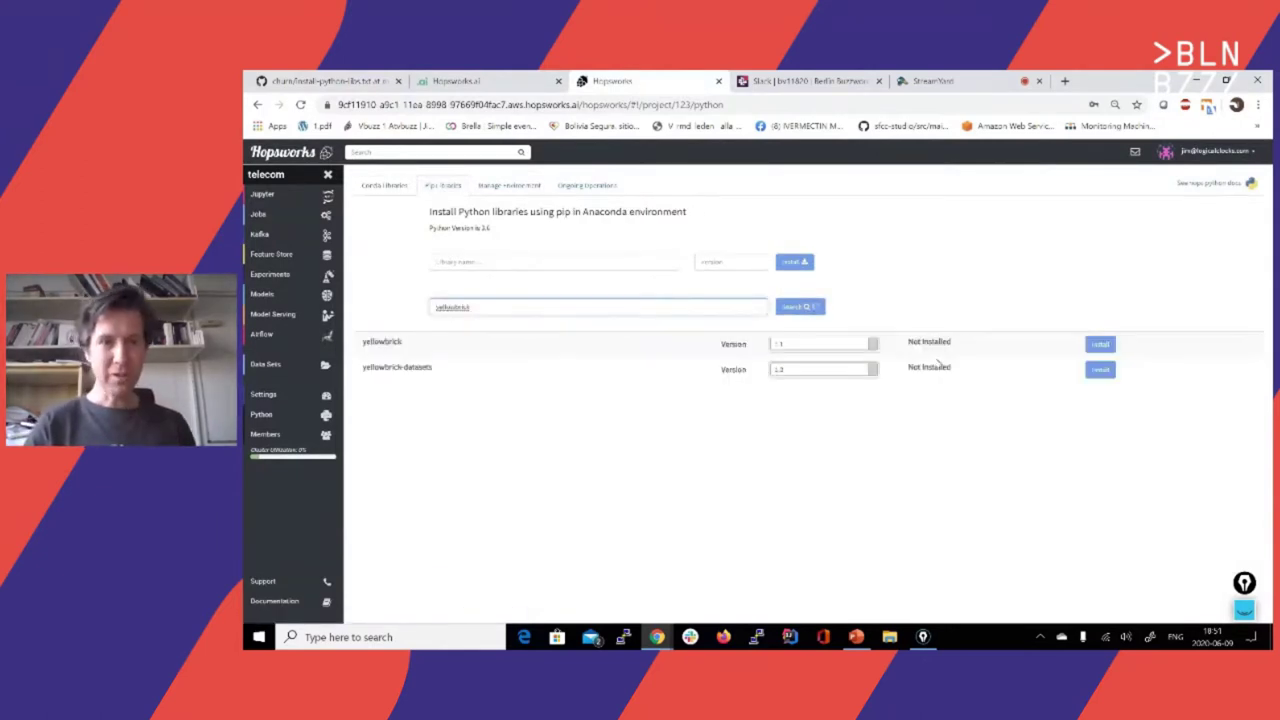
left_click(1099, 344)
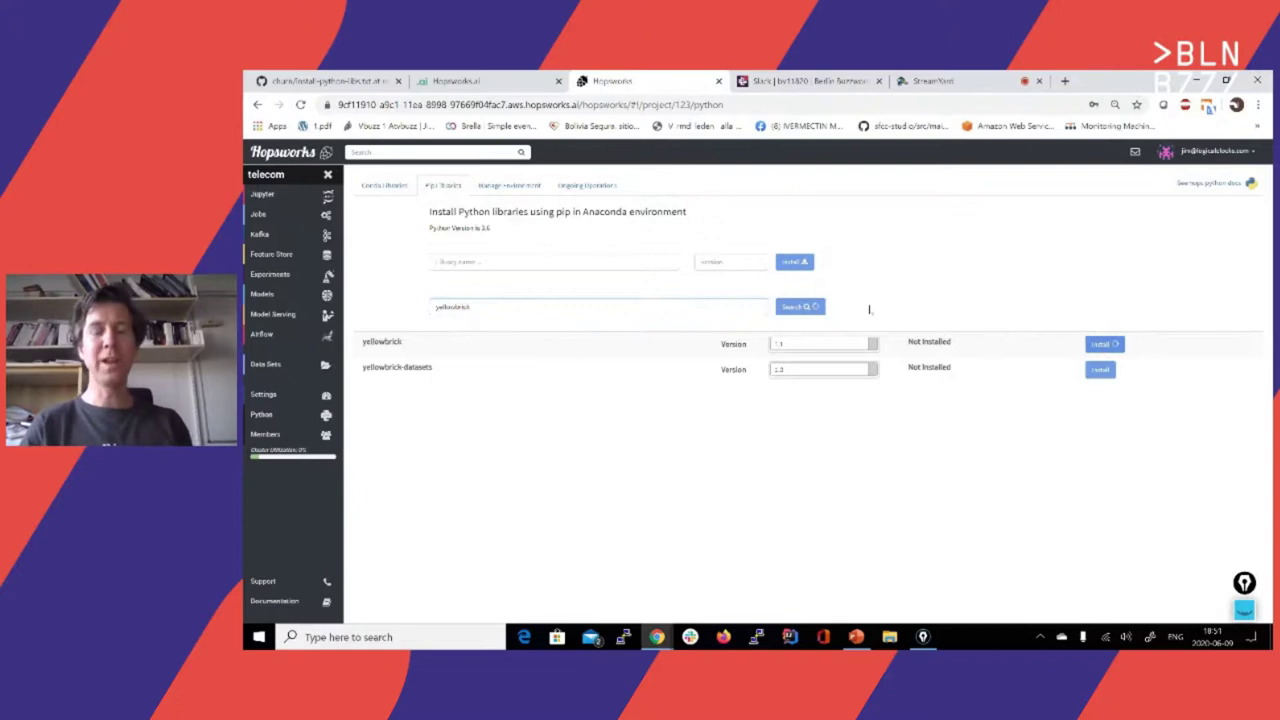
Step: Copy awesome-slugify from the GitHub library list, search for it among the Hopsworks pip libraries and install it
key("ctrl+1")
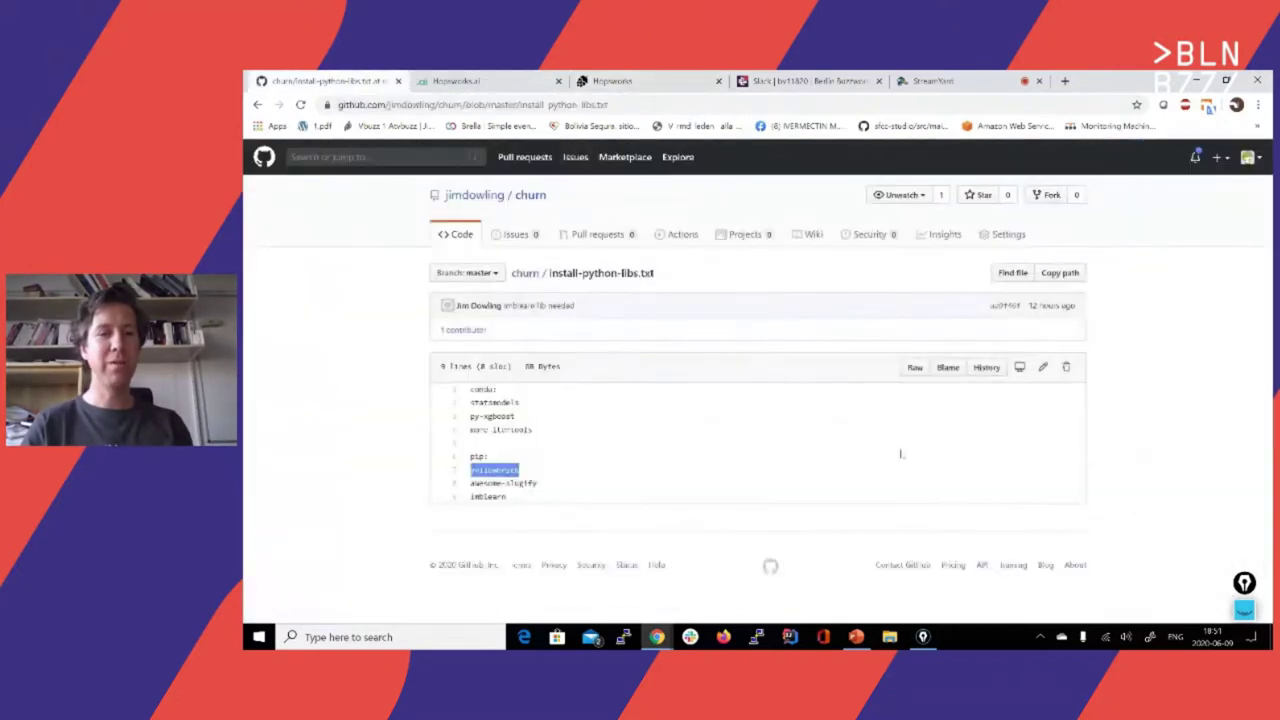
triple_click(523, 483)
key("ctrl+c")
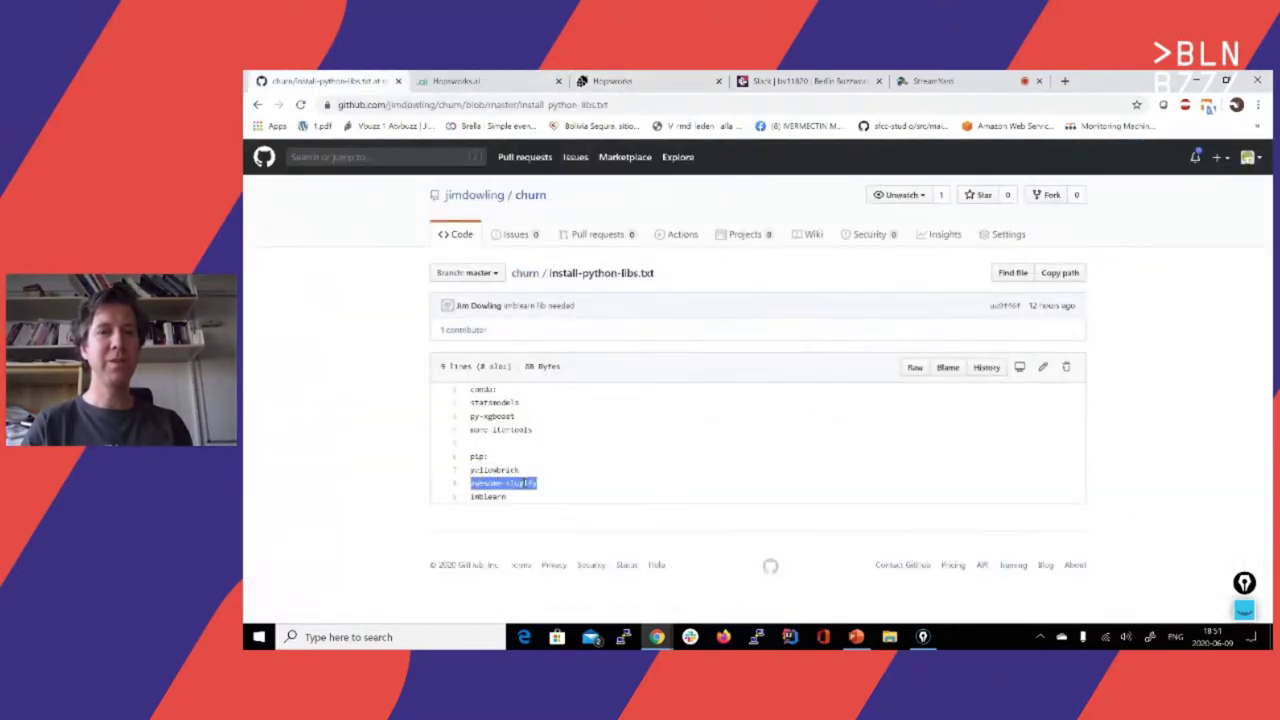
key("ctrl+3")
triple_click(530, 311)
key("ctrl+v")
key("Return")
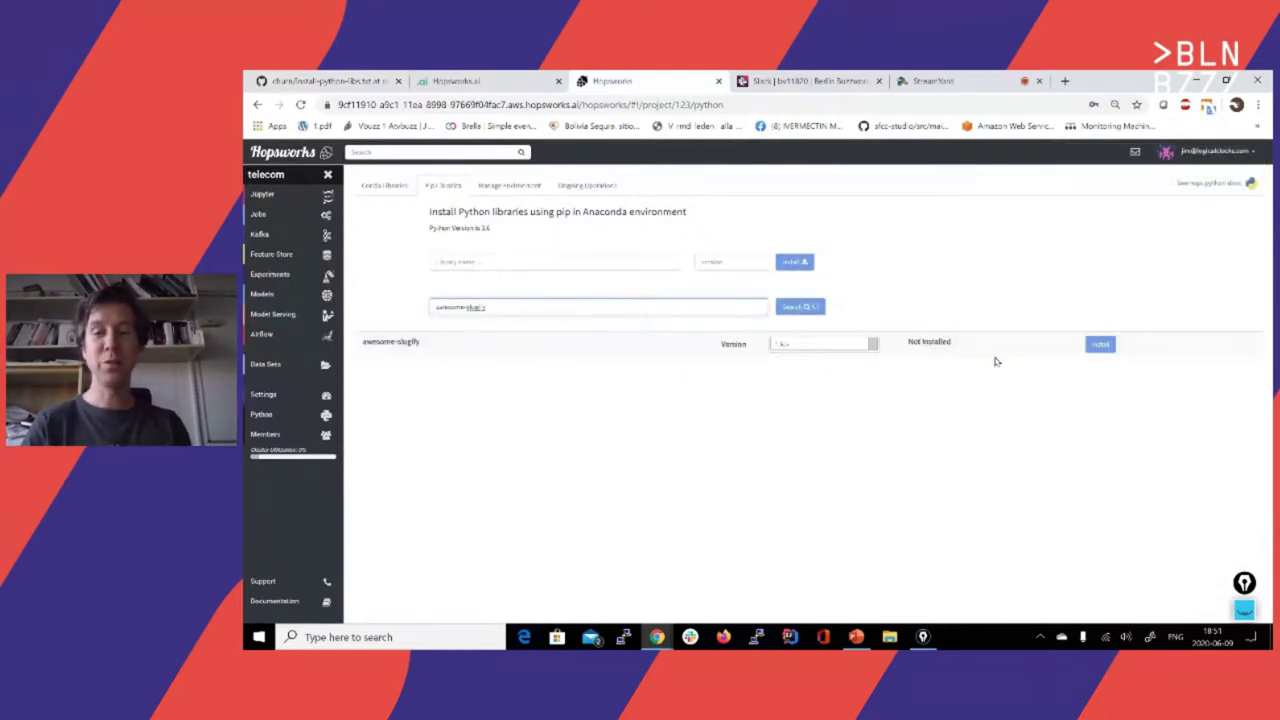
left_click(1100, 344)
Step: Copy imblearn from the GitHub library list, search for it among the Hopsworks pip libraries and install it
key("ctrl+shift+Tab")
key("ctrl+shift+Tab")
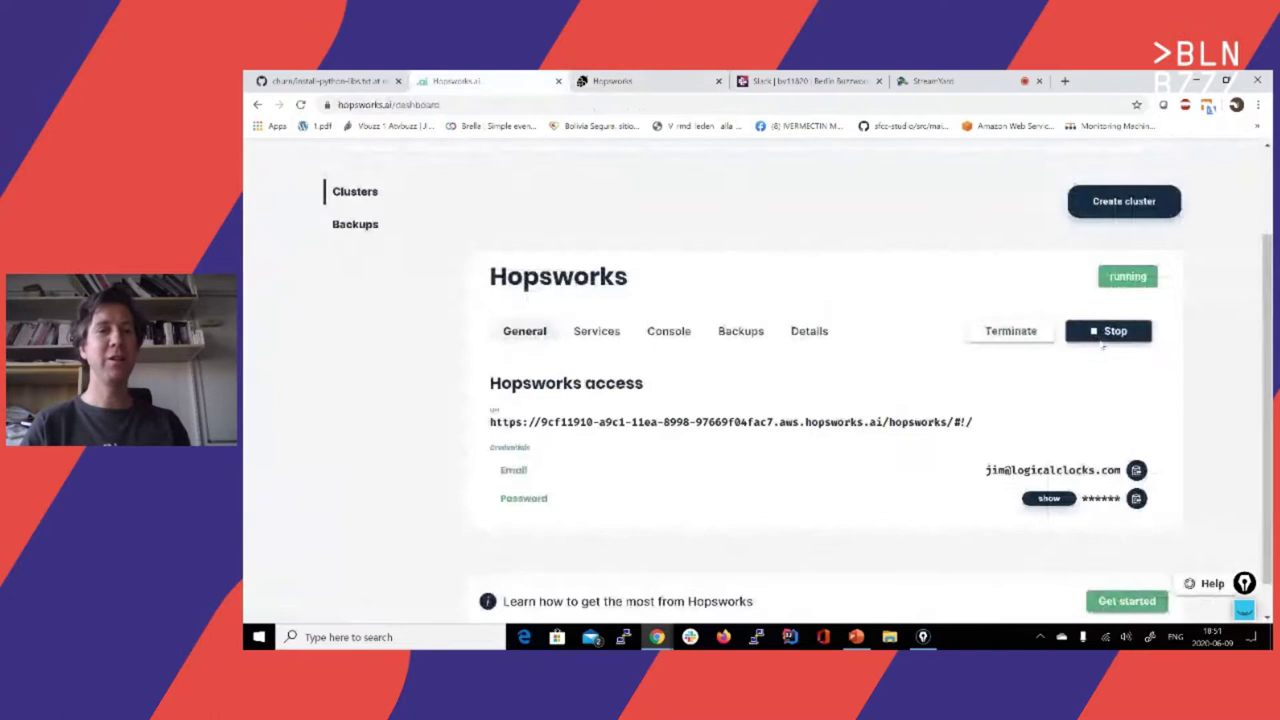
double_click(489, 496)
key("ctrl+c")
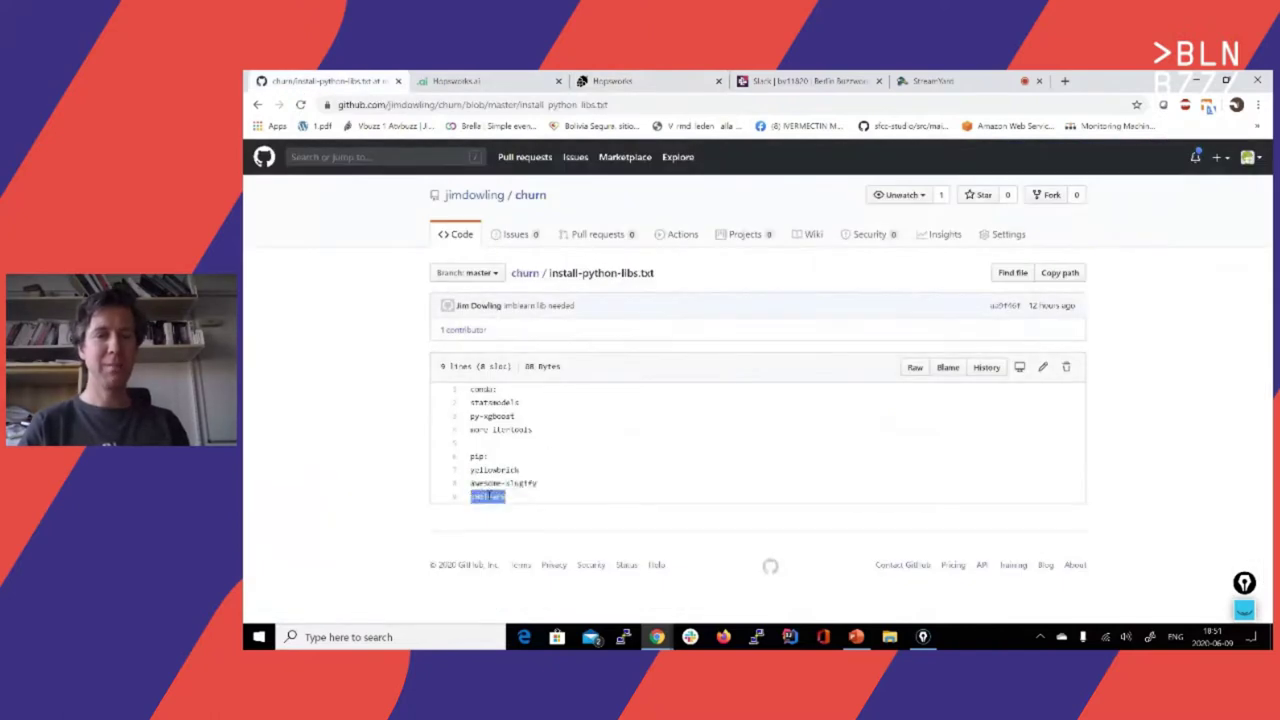
key("ctrl+Tab")
key("ctrl+Tab")
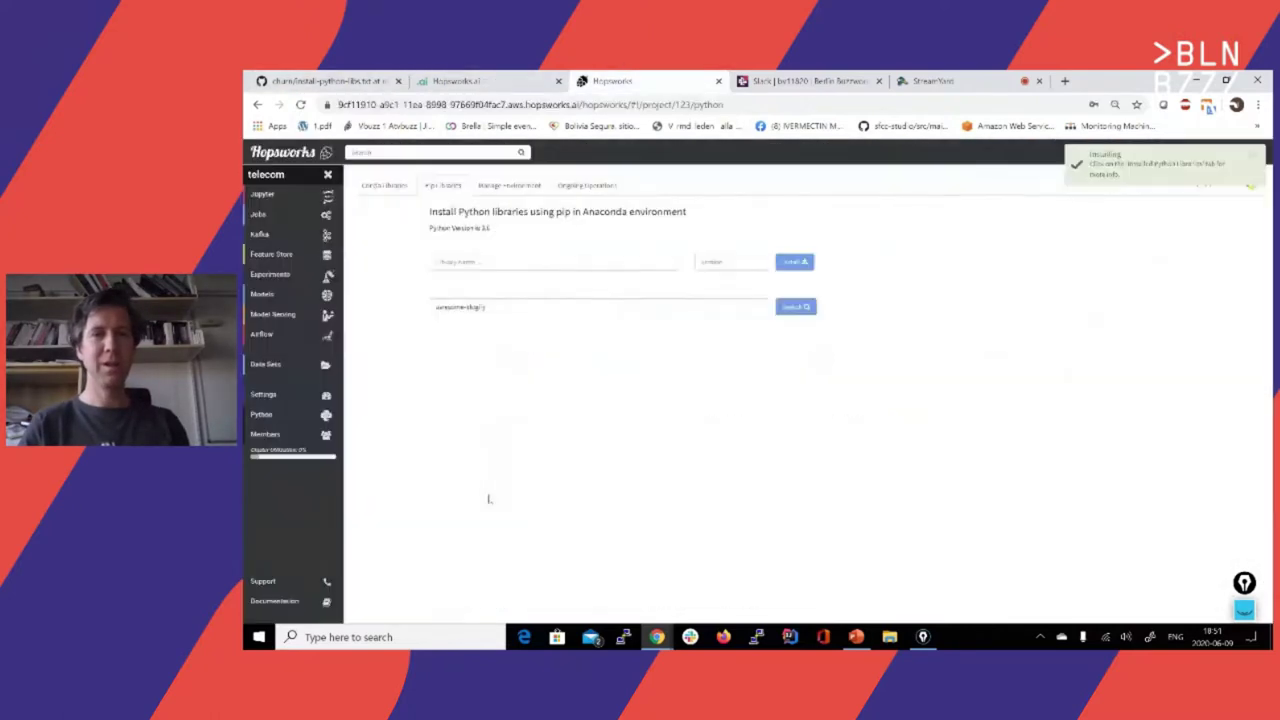
left_click(511, 306)
key("ctrl+a")
key("ctrl+v")
key("Return")
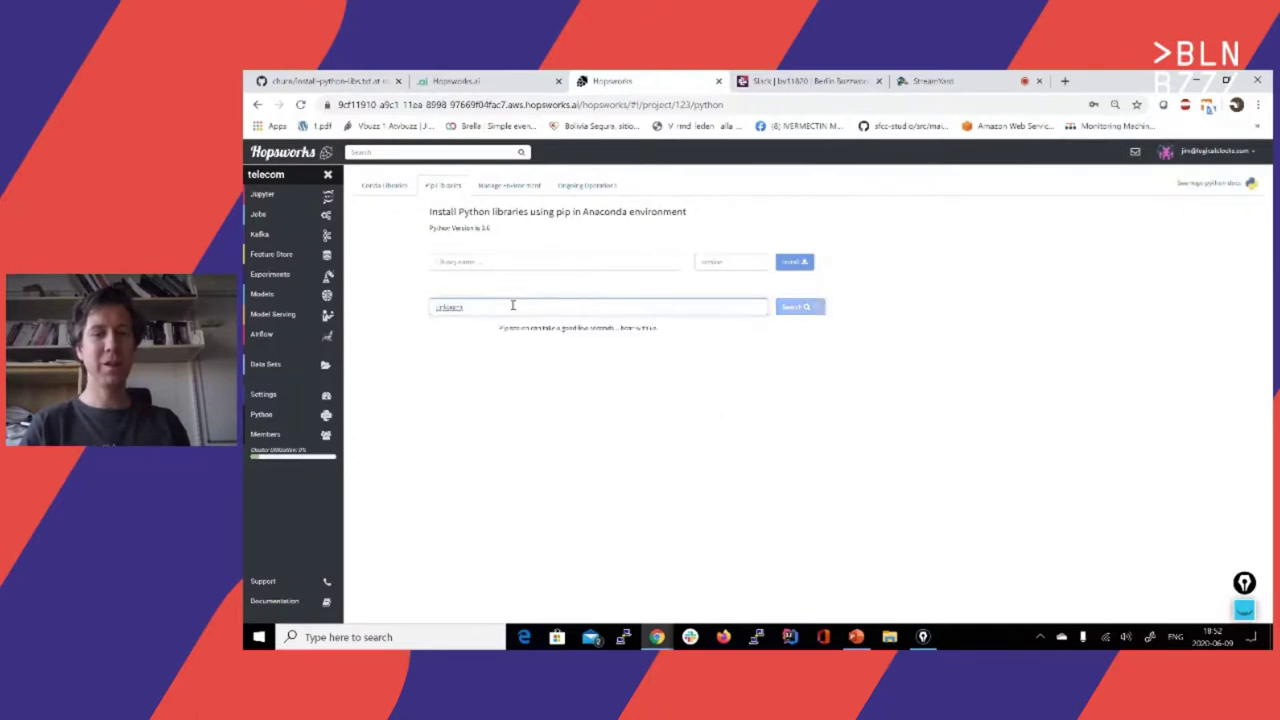
left_click(1100, 344)
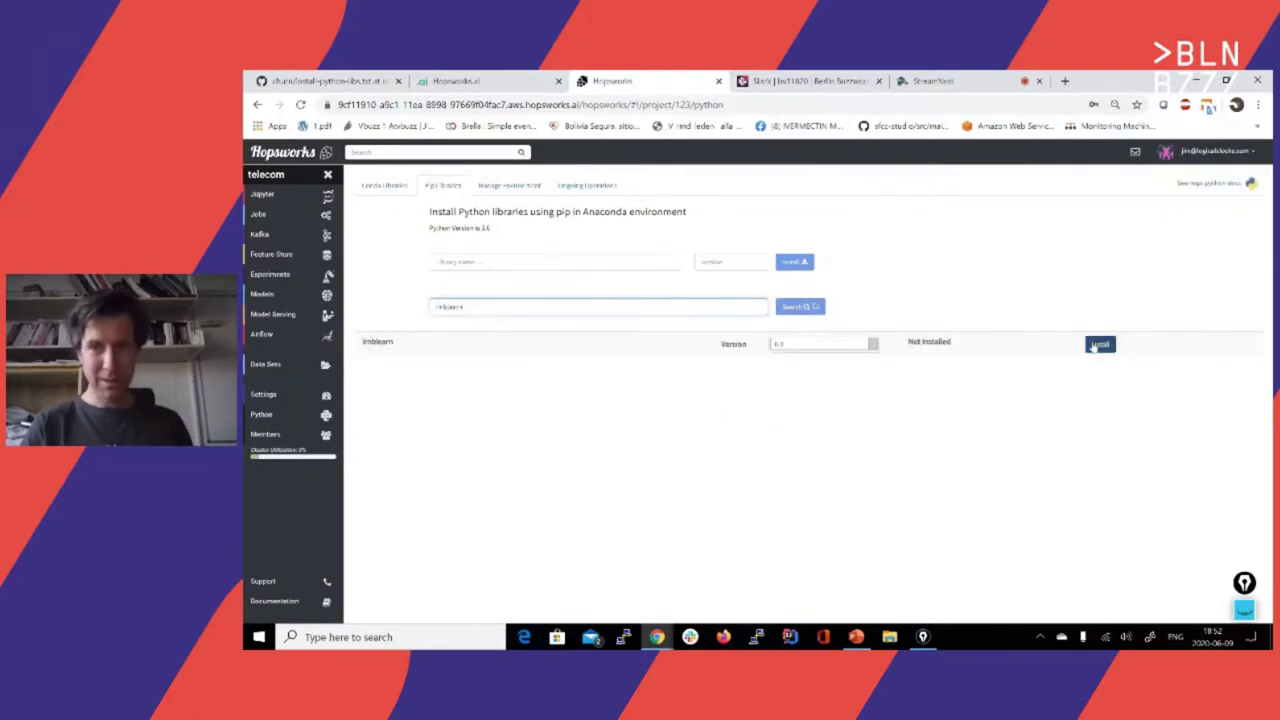
Step: Review the libraries and their installation status in the telecom project's Python environment
left_click(509, 185)
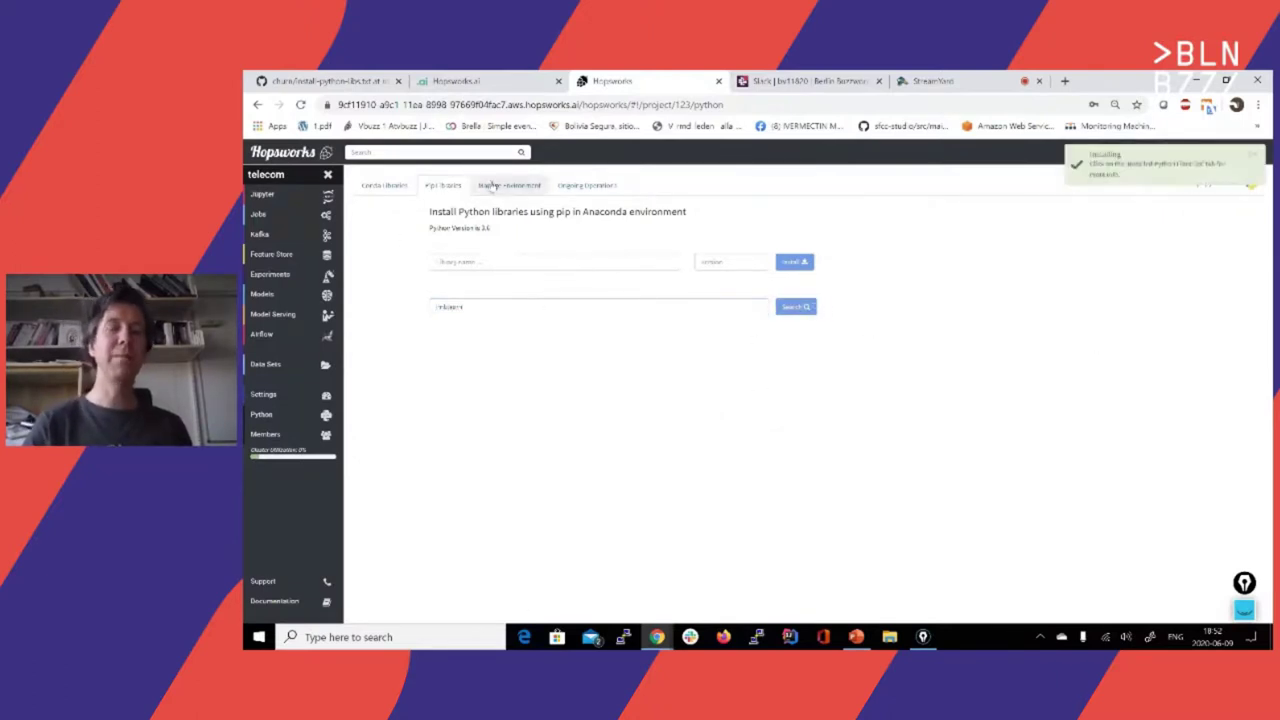
scroll(713, 378, "down", 5)
scroll(713, 378, "up", 5)
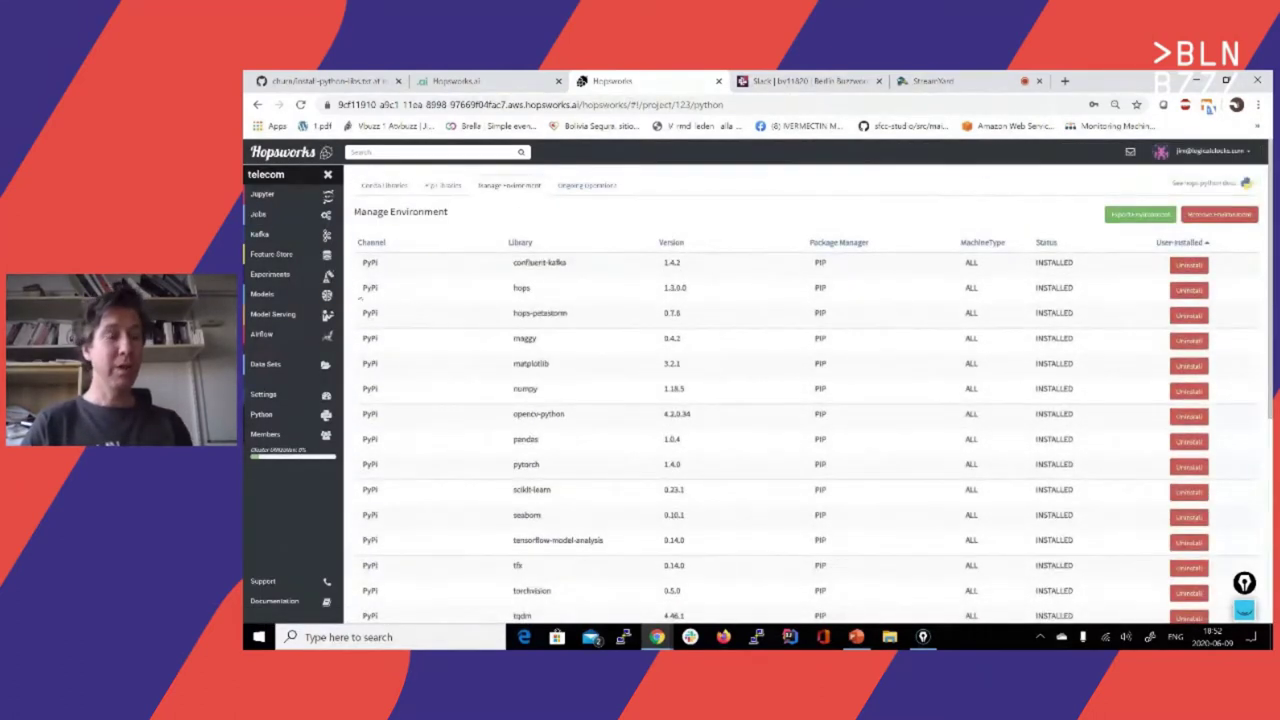
Step: Examine the telecom project's feature store: feature groups, training datasets, feature search and the feature store details
left_click(316, 258)
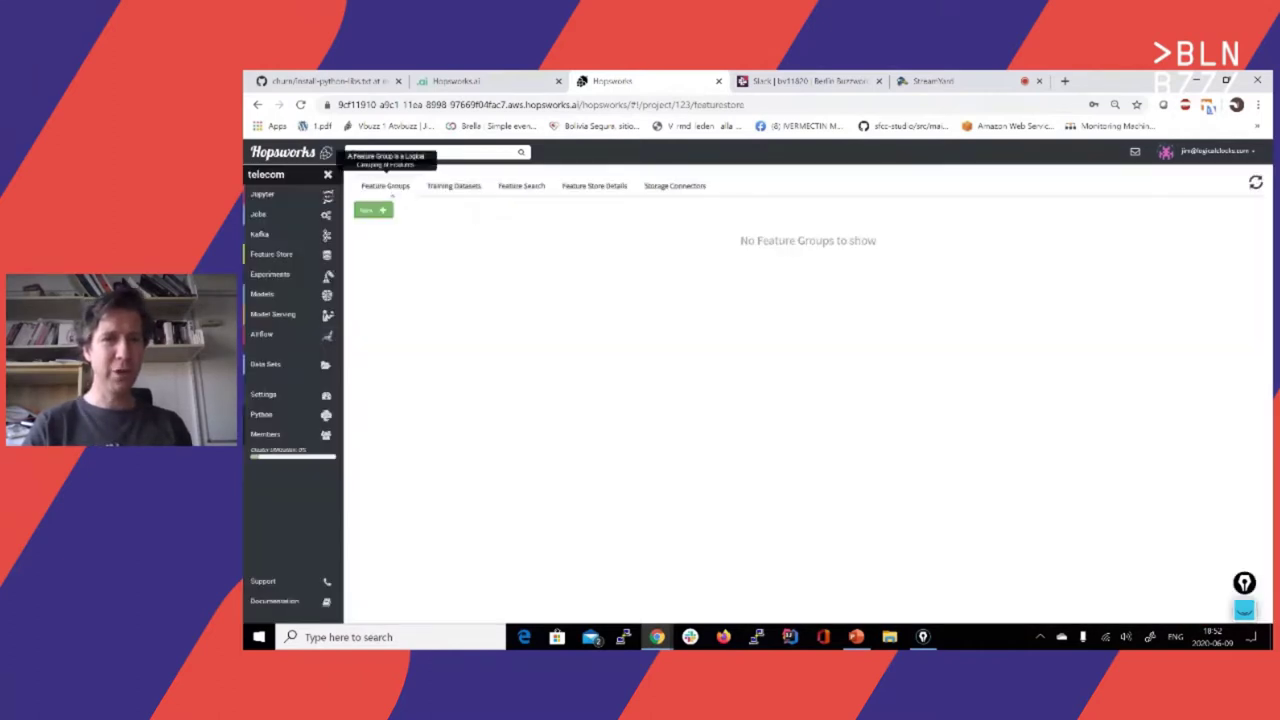
left_click(455, 186)
left_click(521, 187)
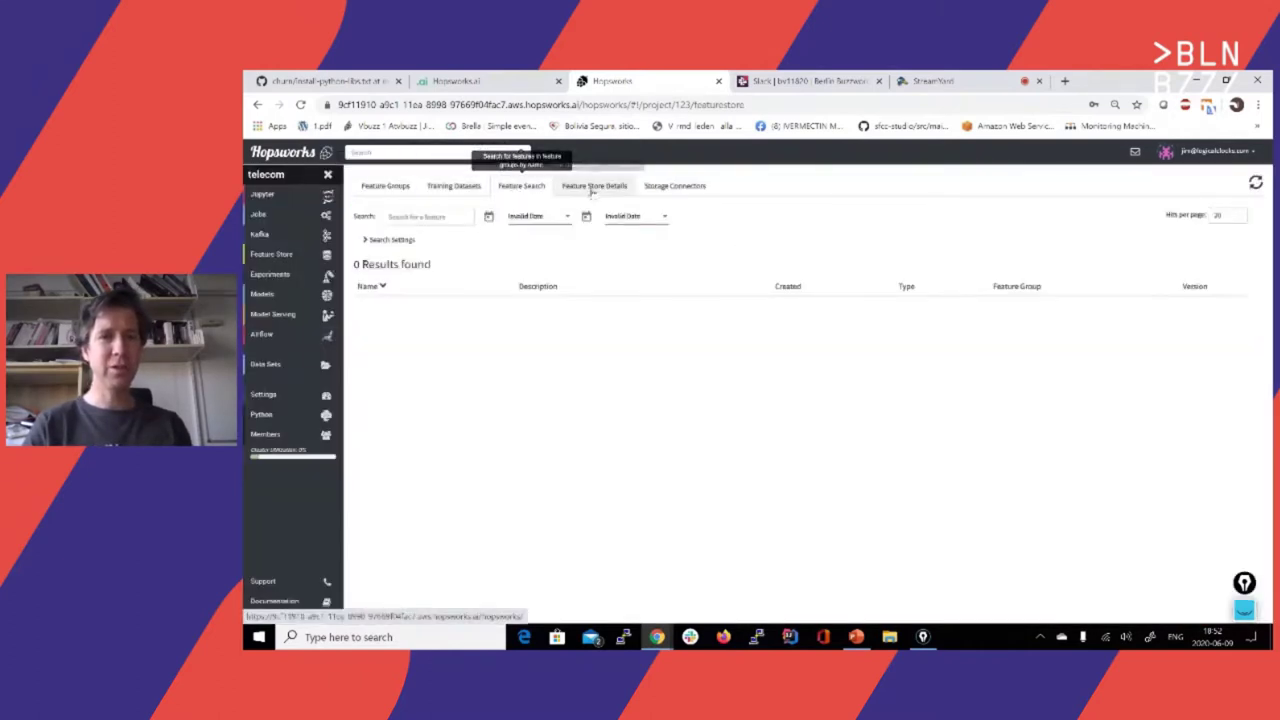
left_click(593, 189)
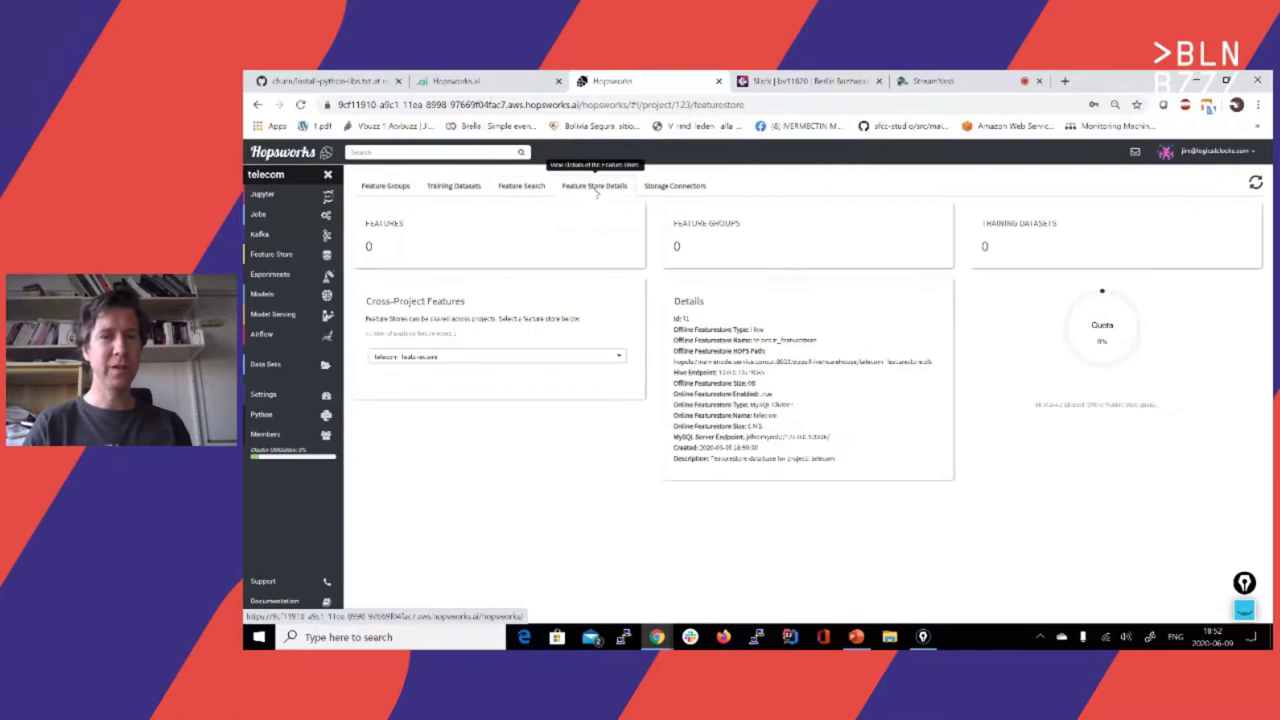
Step: Open the advanced configuration of the Jupyter Experiments mode in the telecom project
left_click(328, 195)
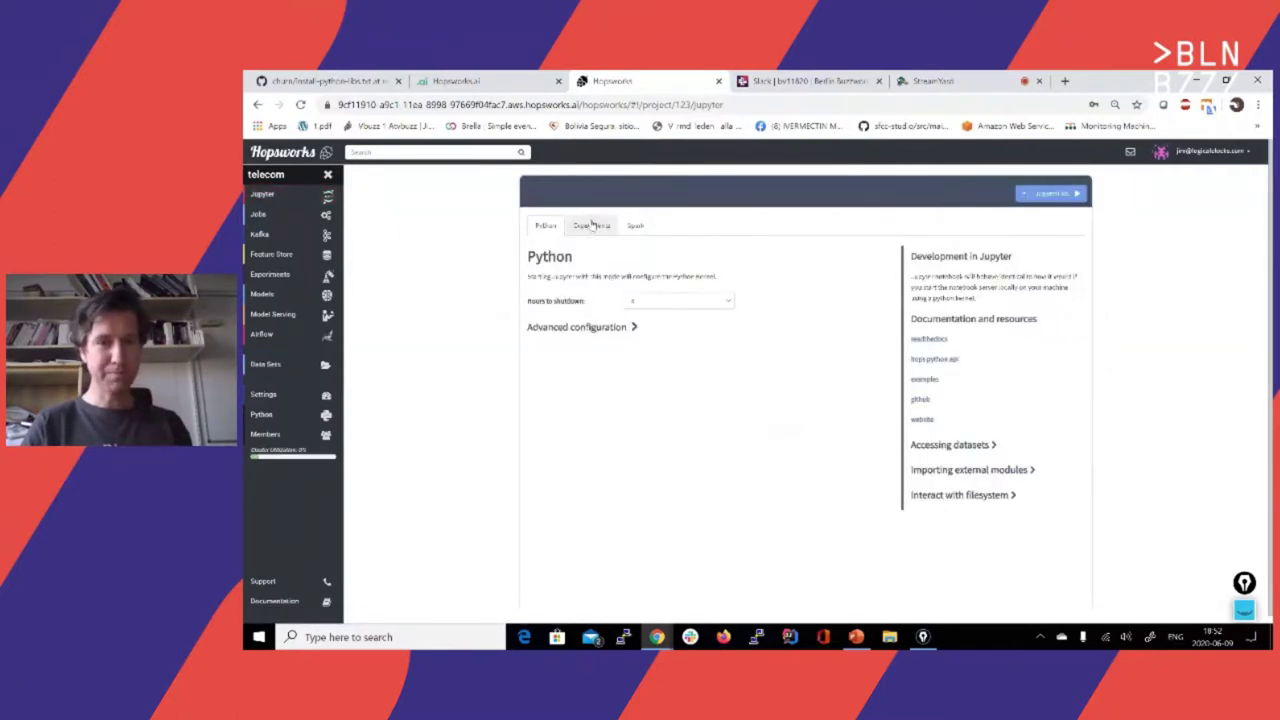
left_click(590, 225)
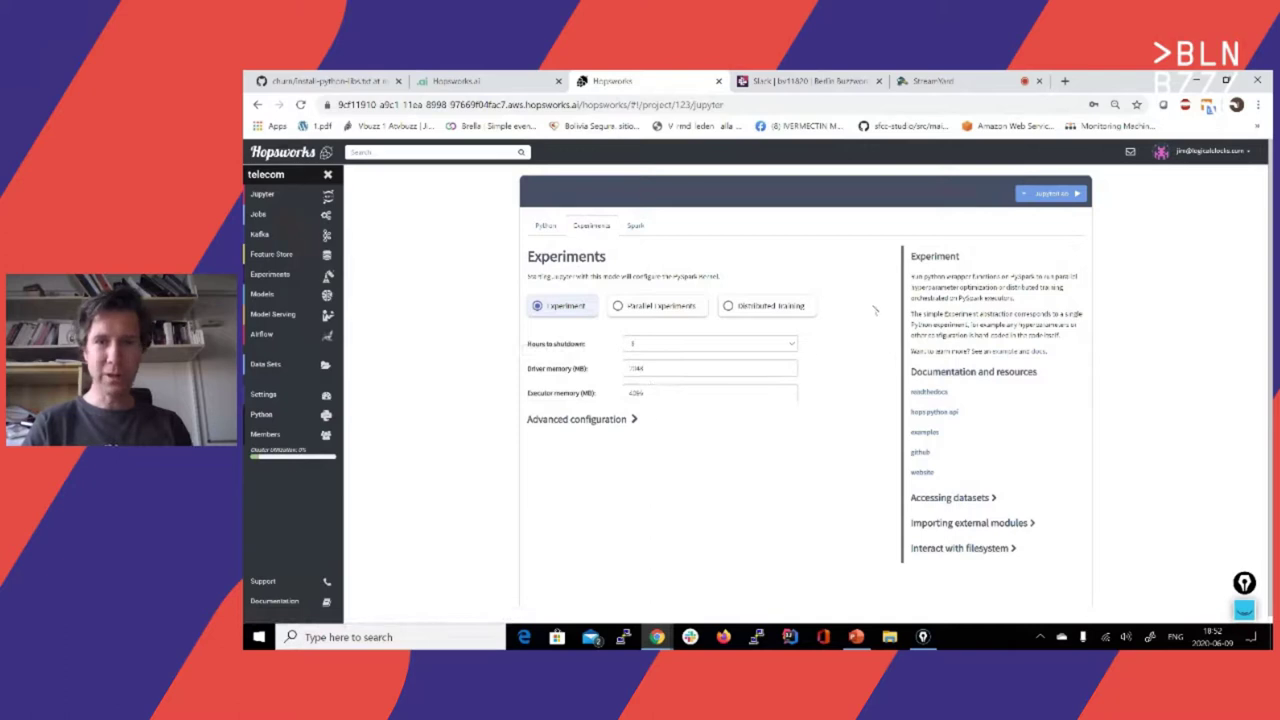
left_click(577, 420)
scroll(577, 425, "down", 1)
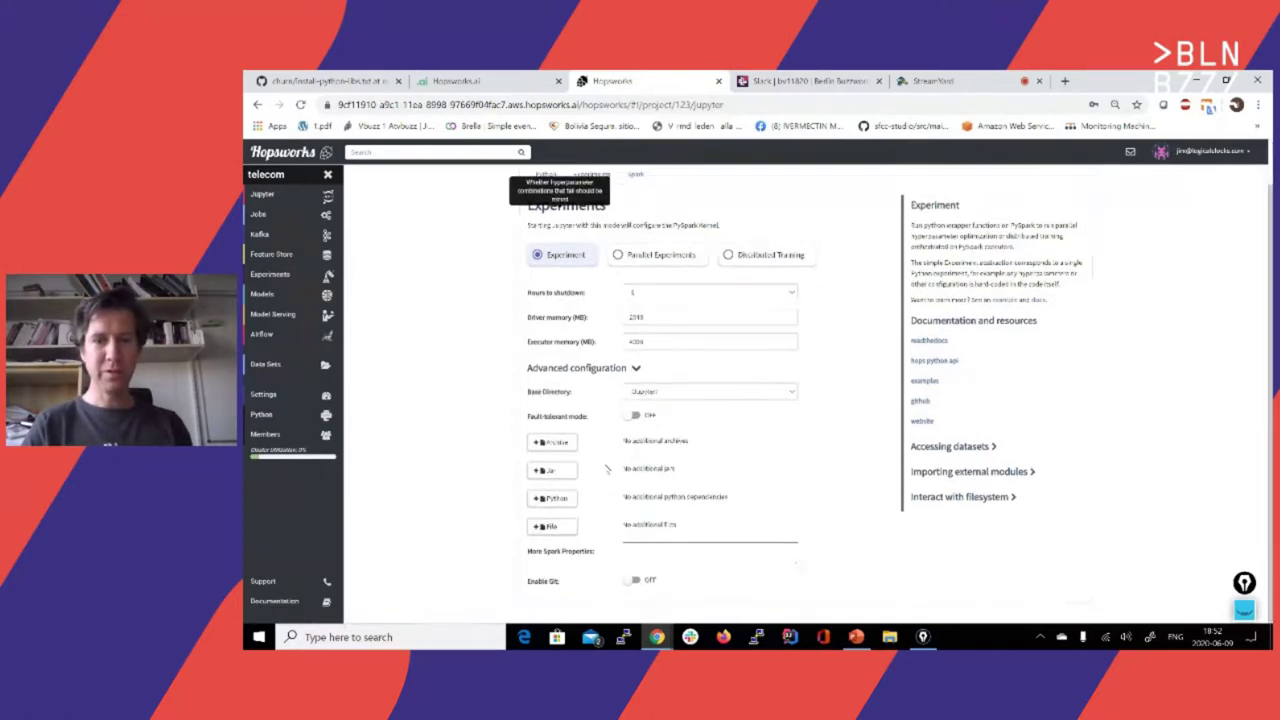
Step: Copy the HTTPS clone URL of the churn repository on GitHub and return to the Hopsworks Jupyter configuration
key("ctrl+shift+Tab")
key("ctrl+shift+Tab")
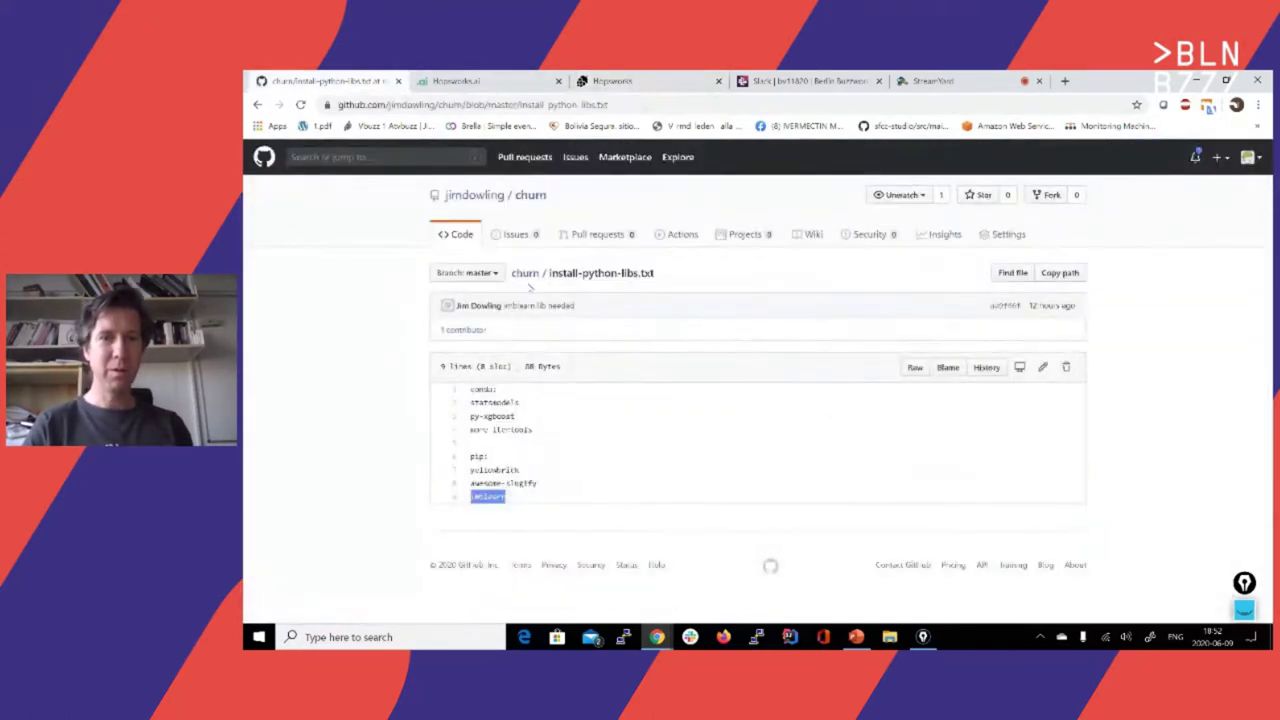
left_click(525, 272)
left_click(1055, 244)
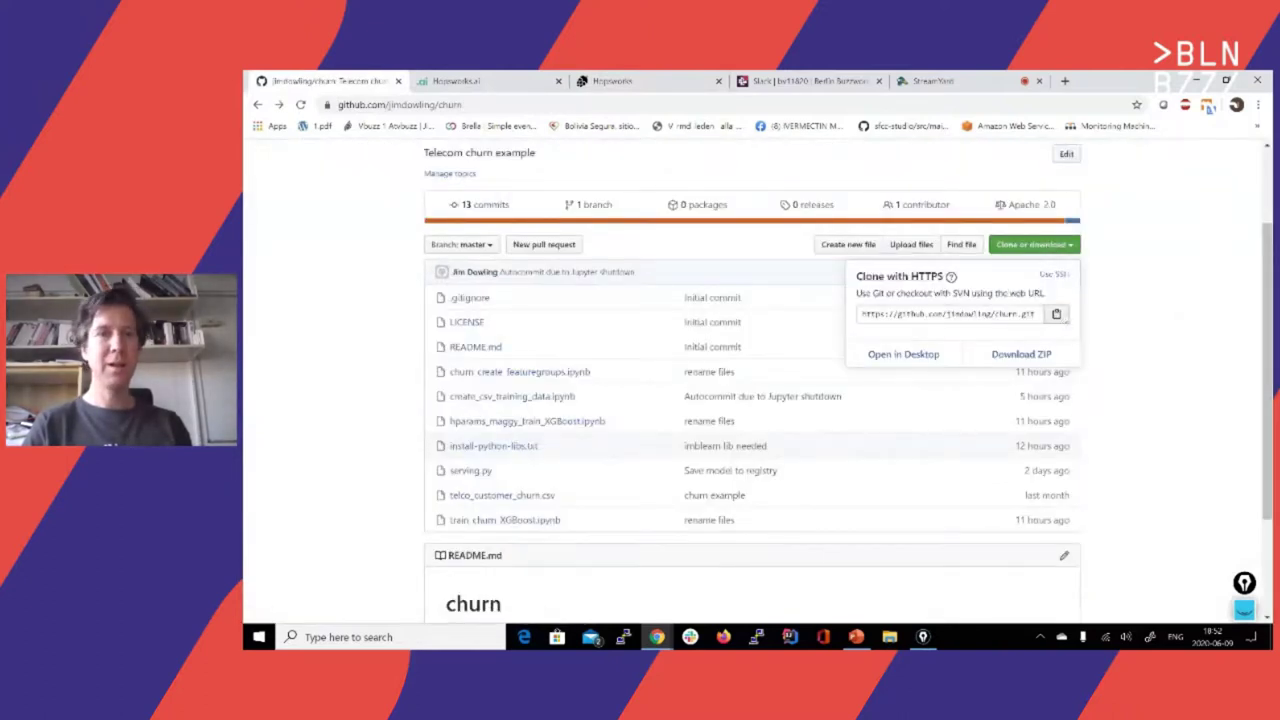
key("ctrl+Tab")
key("ctrl+Tab")
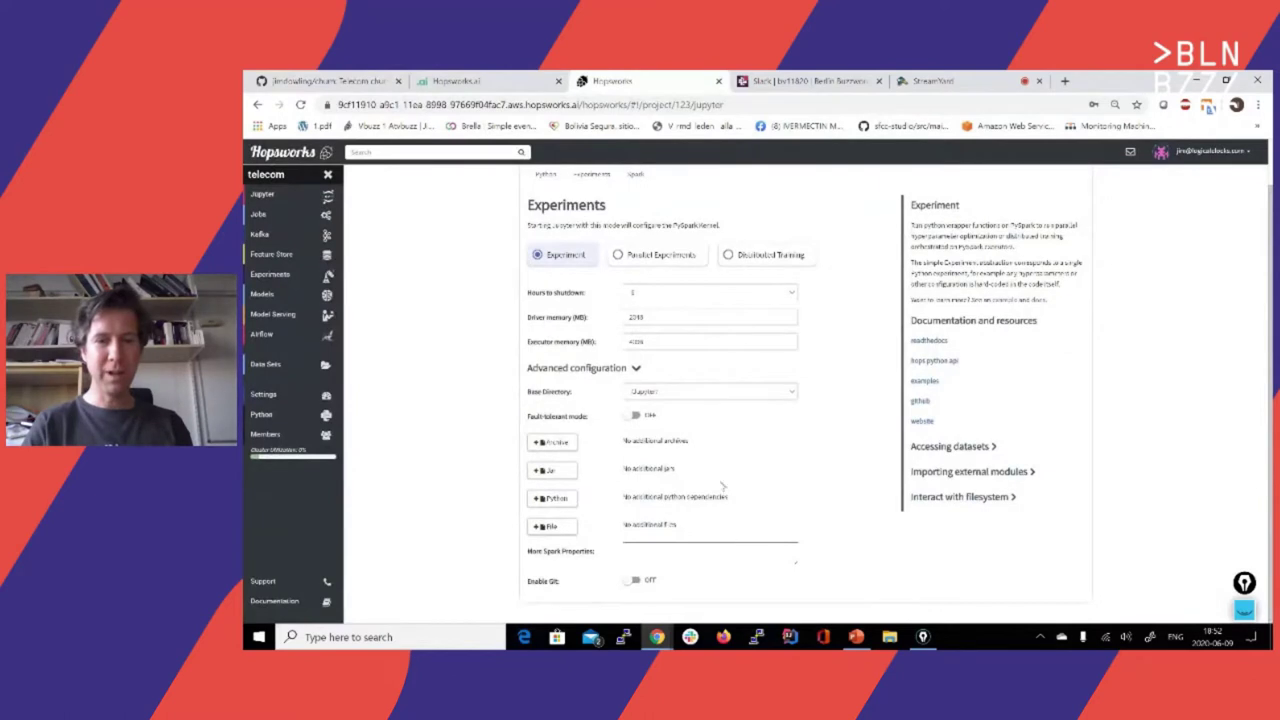
Step: Enable Git for the Jupyter Experiments session and enter the churn repository's HTTPS URL as the GitHub repository
left_click(636, 582)
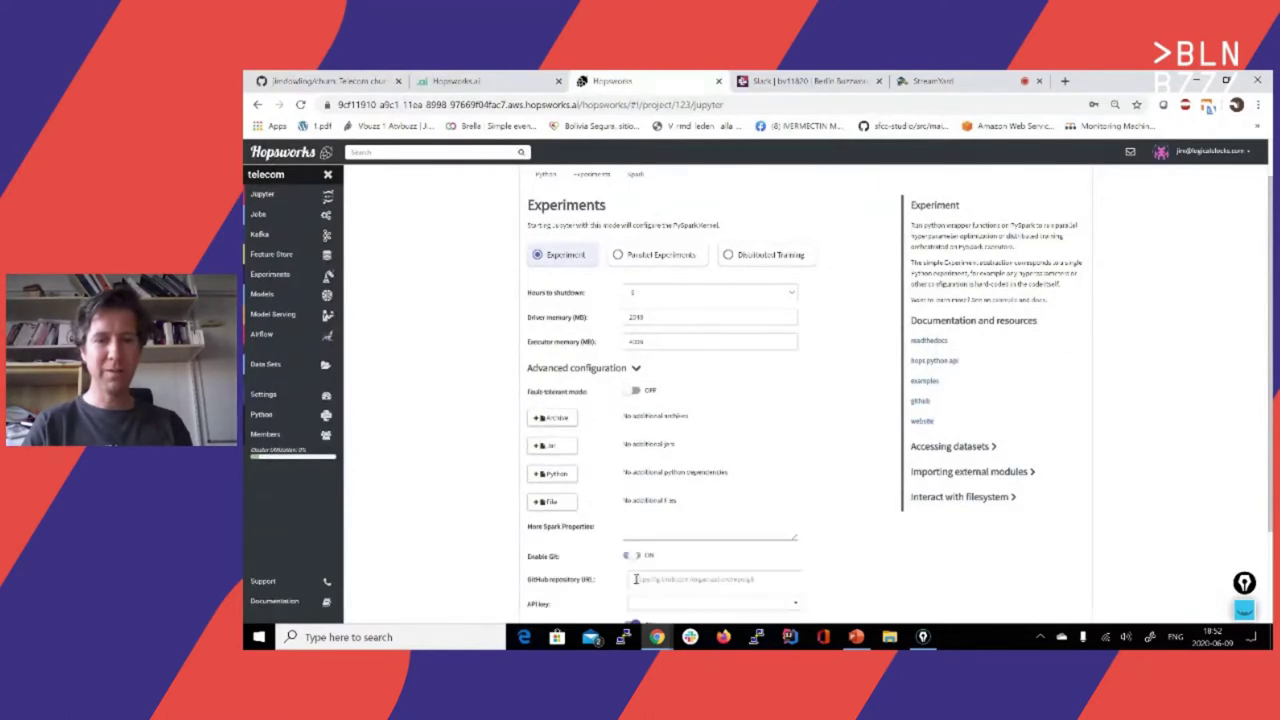
scroll(831, 471, "down", 2)
left_click(703, 450)
type("https://github.com/jimdowling/churn.git")
Step: Try to choose the GitHub API key for the Git connection from the stored secrets
left_click(703, 476)
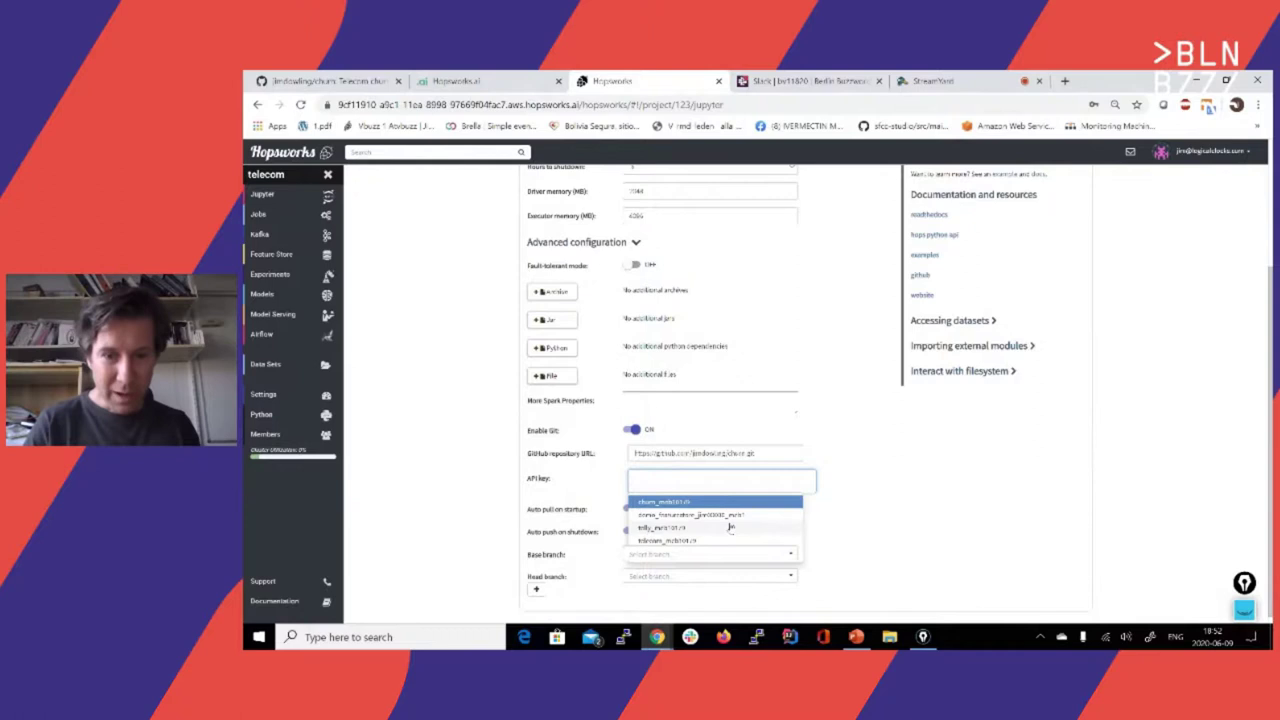
scroll(732, 530, "up", 1)
scroll(732, 530, "down", 1)
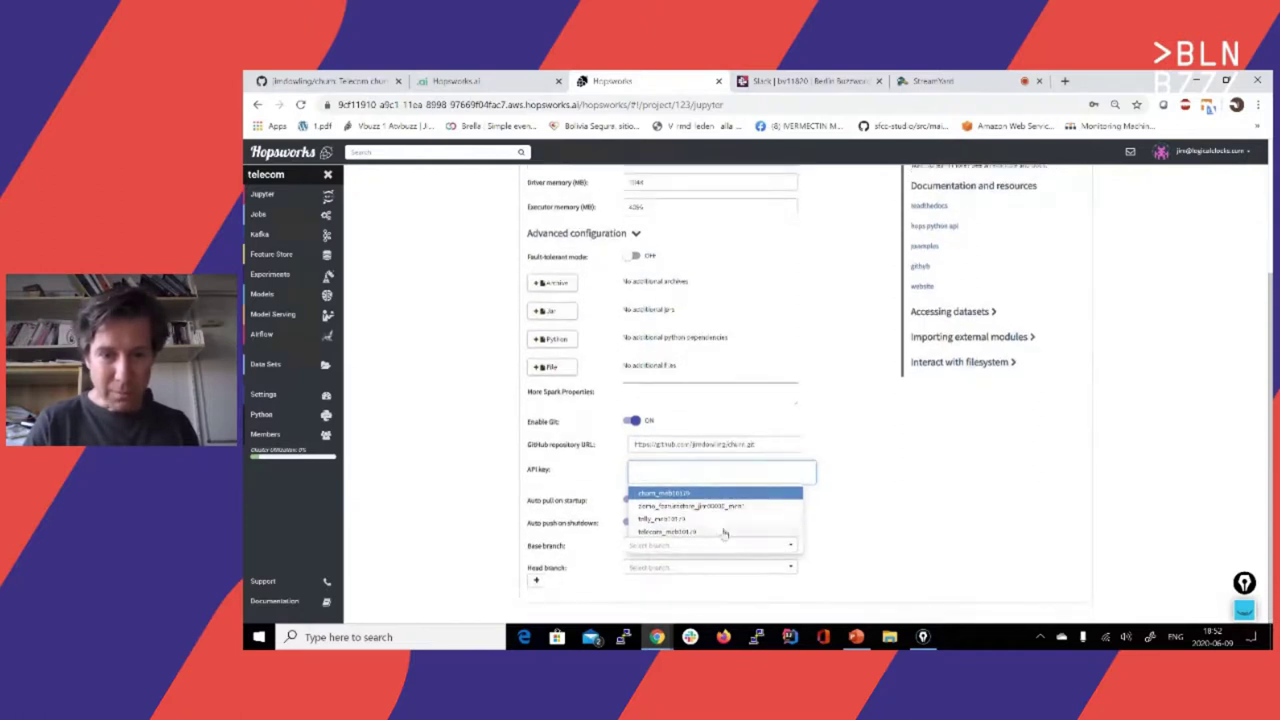
left_click(863, 503)
left_click(733, 471)
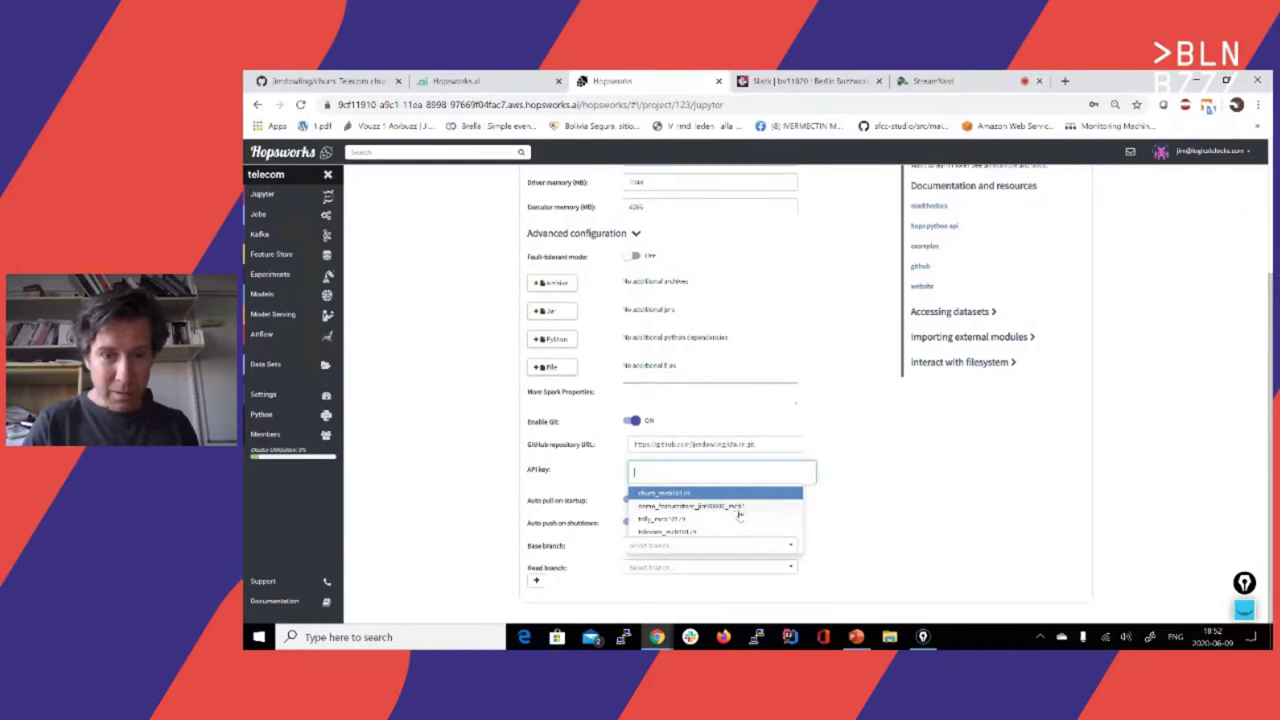
left_click(830, 497)
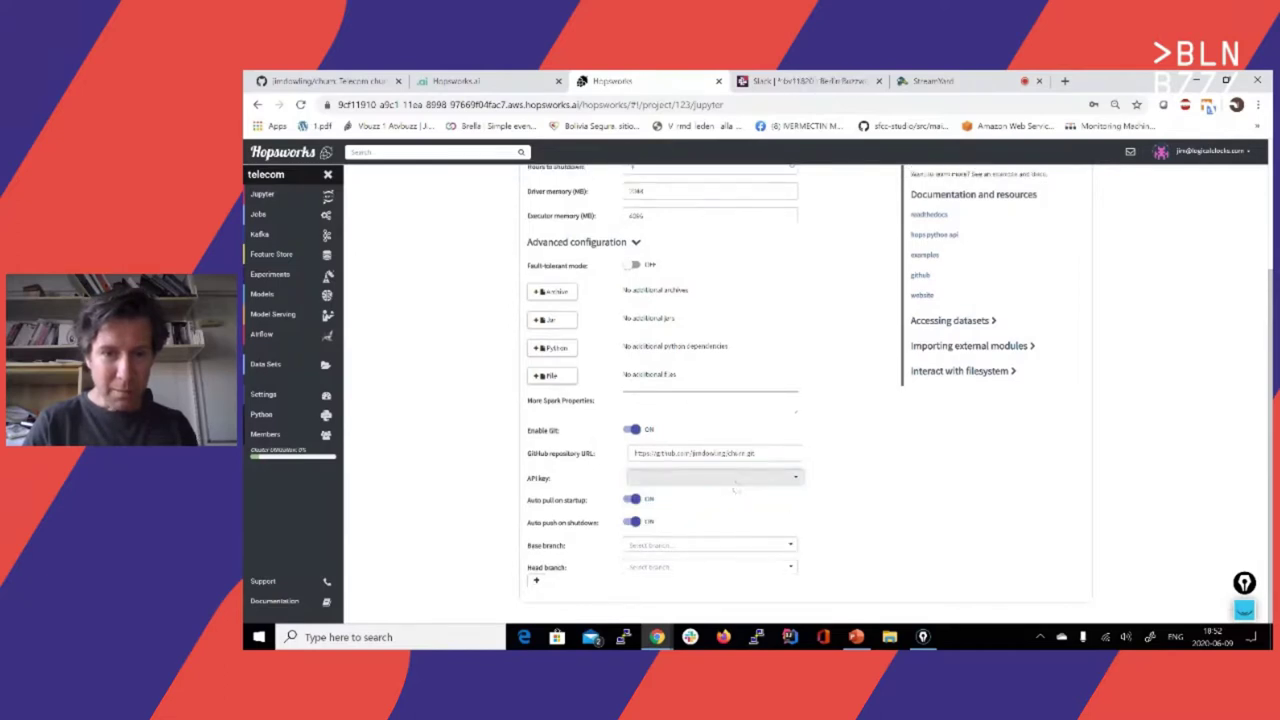
left_click(735, 482)
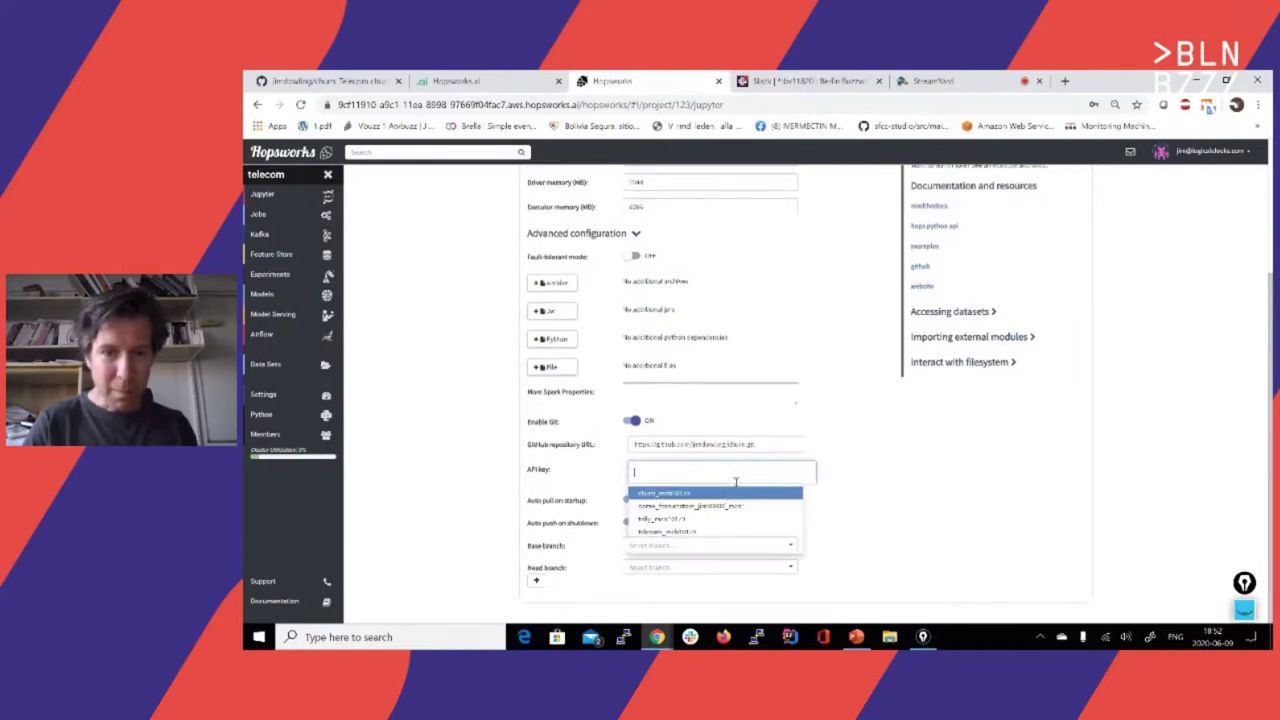
left_click(840, 496)
Step: Delete the stored secret whose name starts with telly from the account's secrets
left_click(1207, 152)
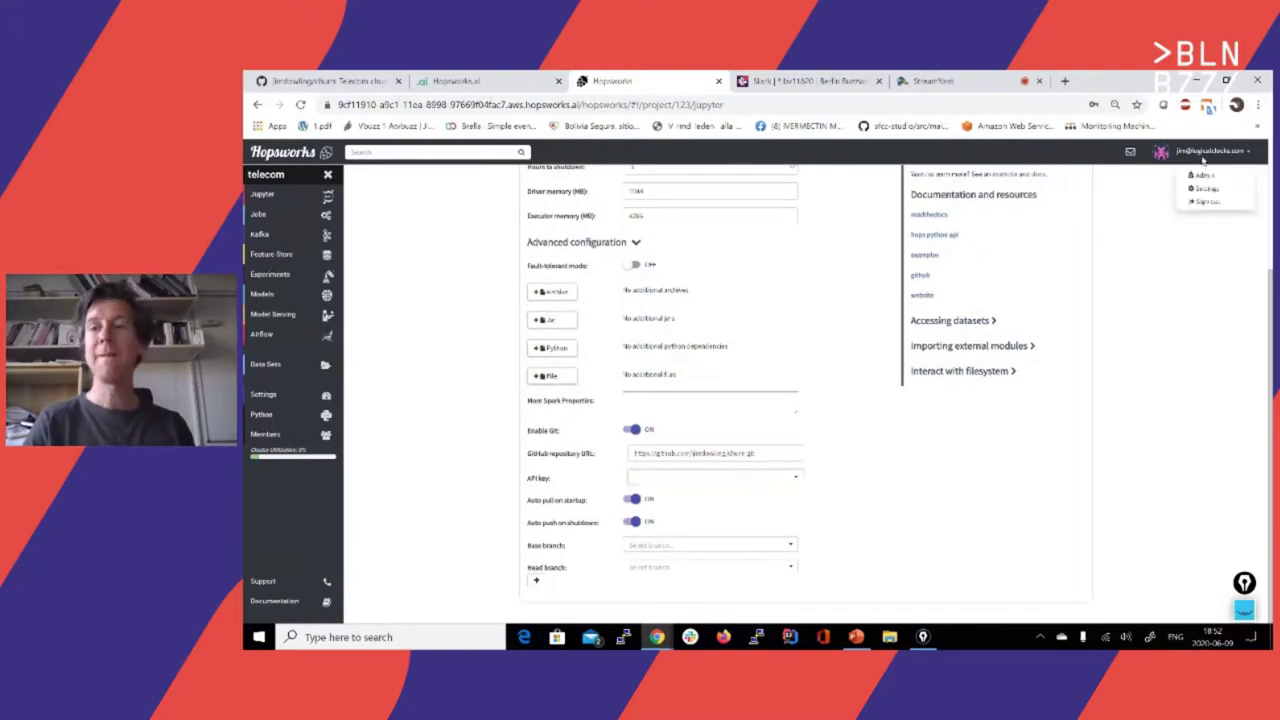
left_click(1210, 194)
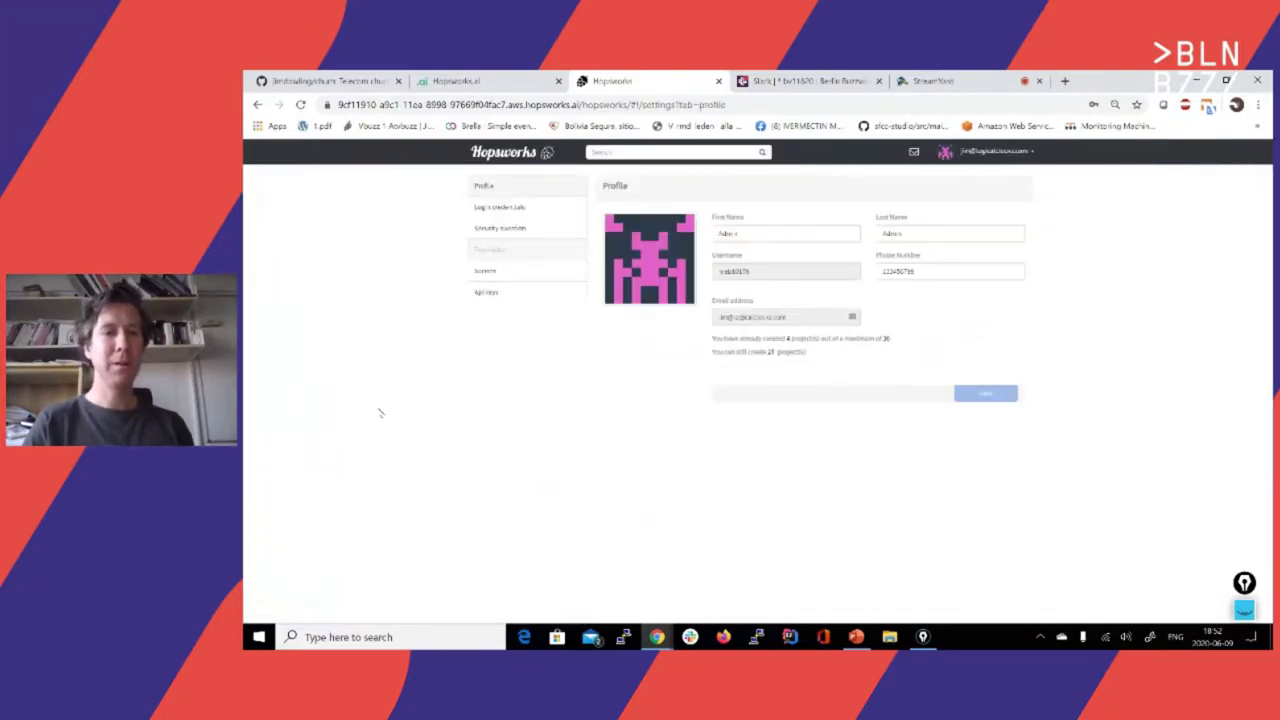
left_click(484, 271)
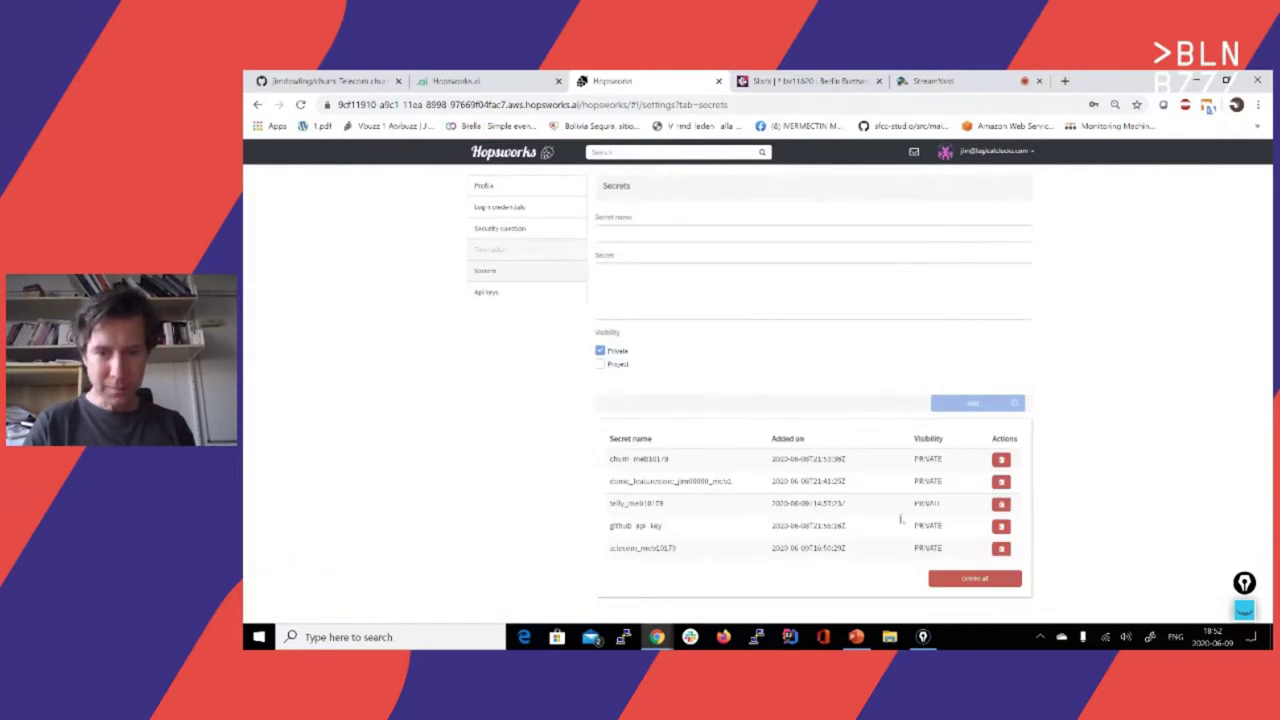
left_click(1001, 503)
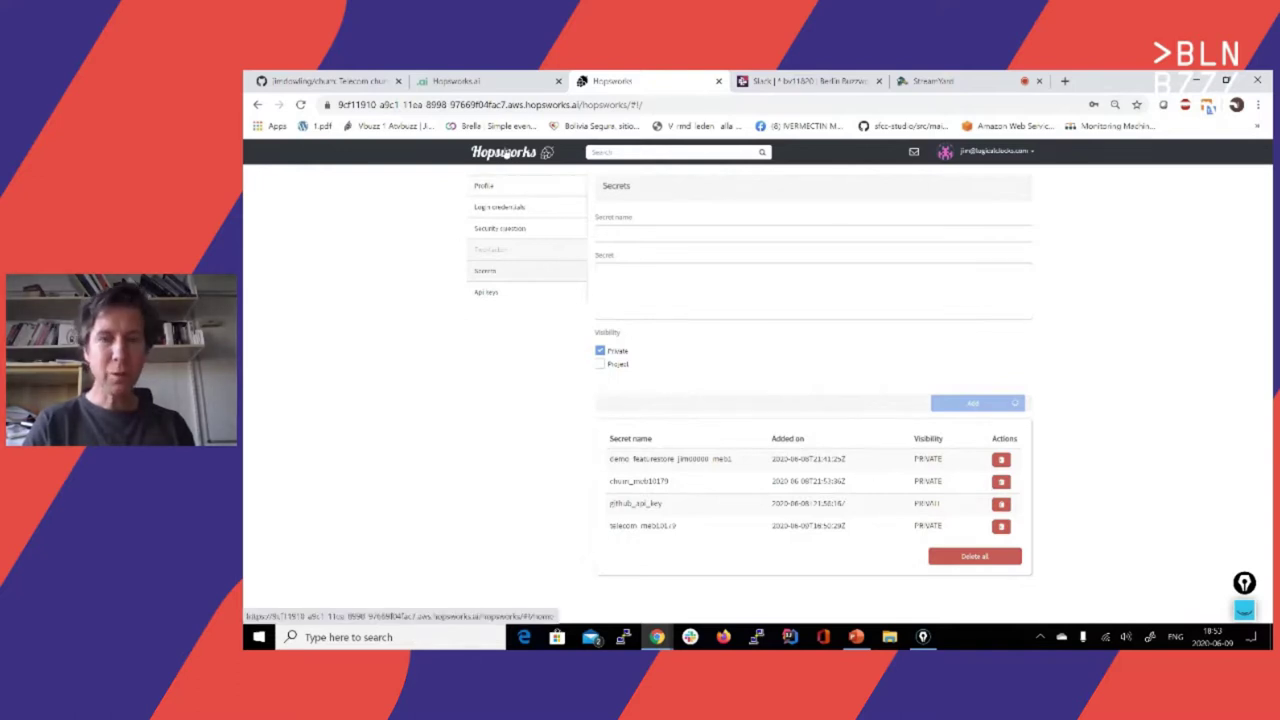
Step: Return to the telecom project and expand the advanced configuration of the Jupyter Experiments mode
left_click(518, 153)
left_click(928, 236)
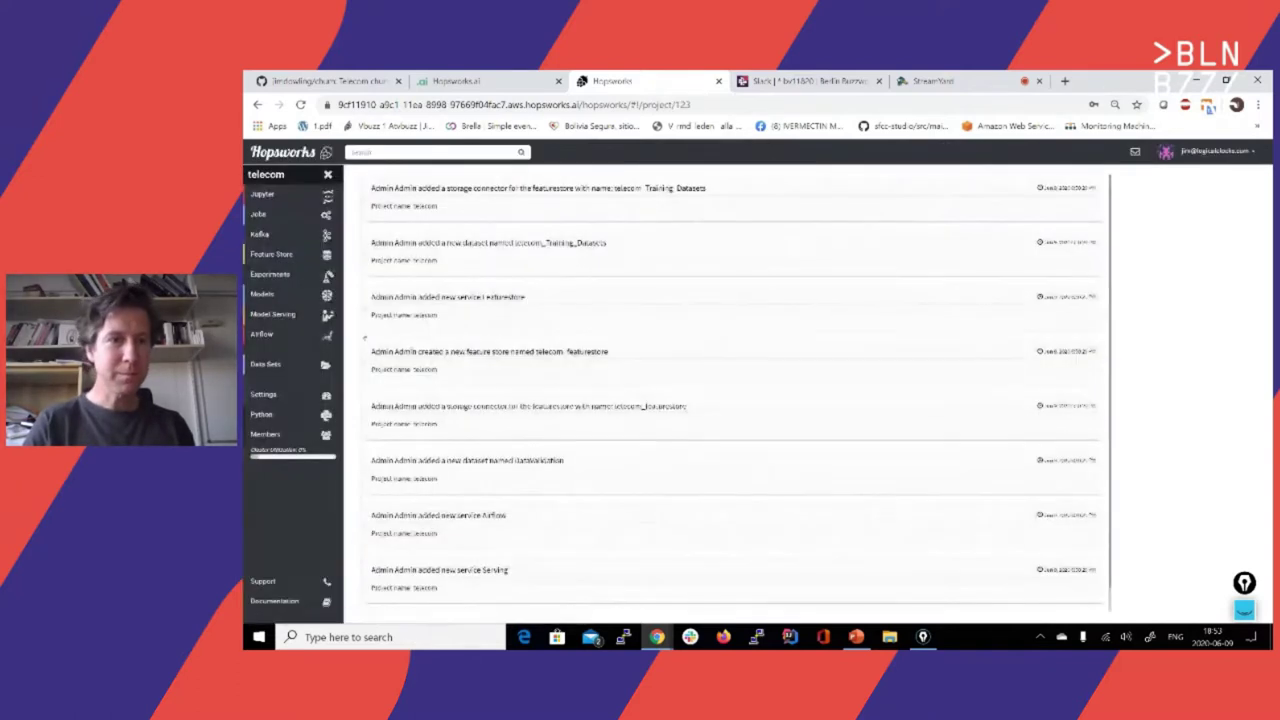
left_click(290, 196)
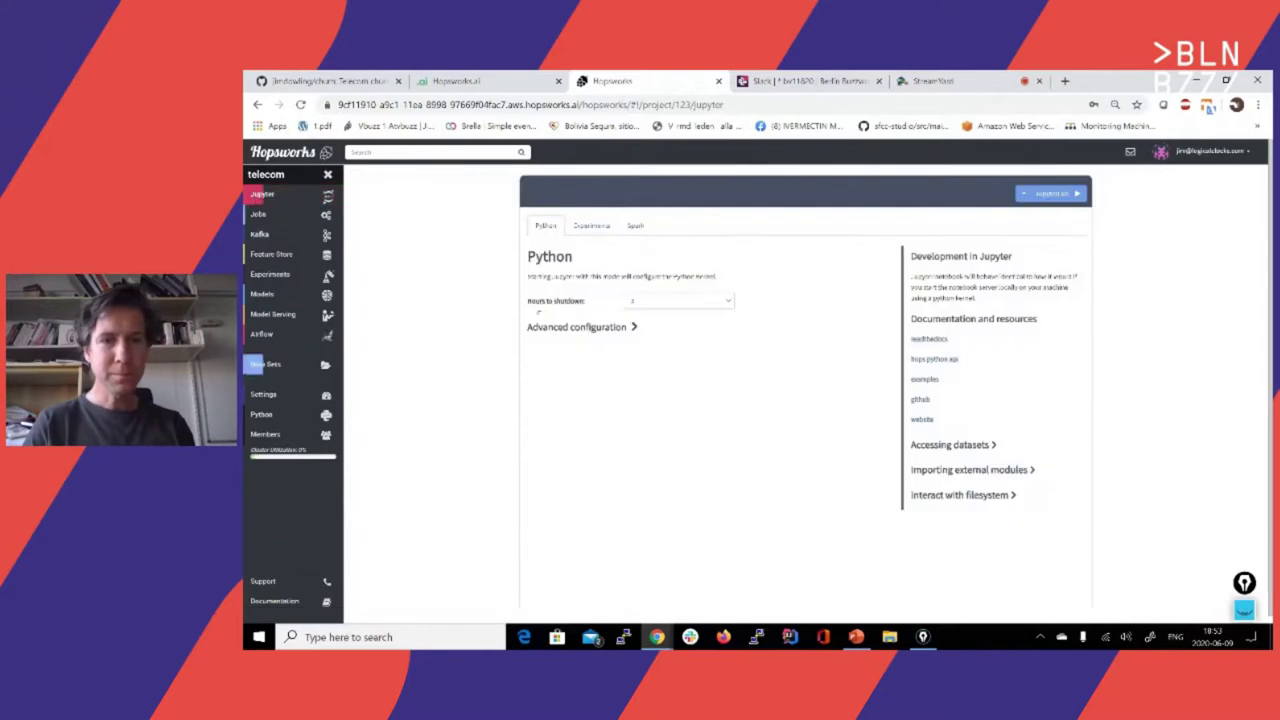
left_click_drag(640, 350, 603, 216)
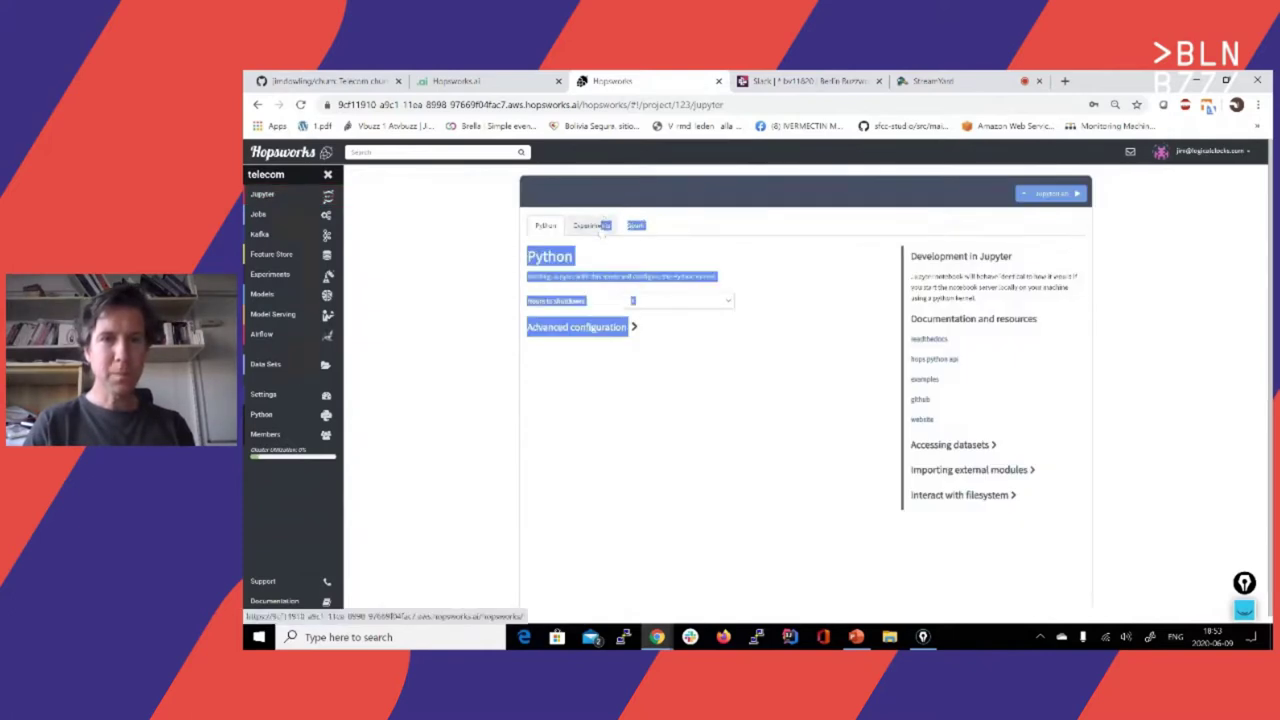
left_click(600, 228)
left_click(614, 421)
scroll(638, 465, "down", 1)
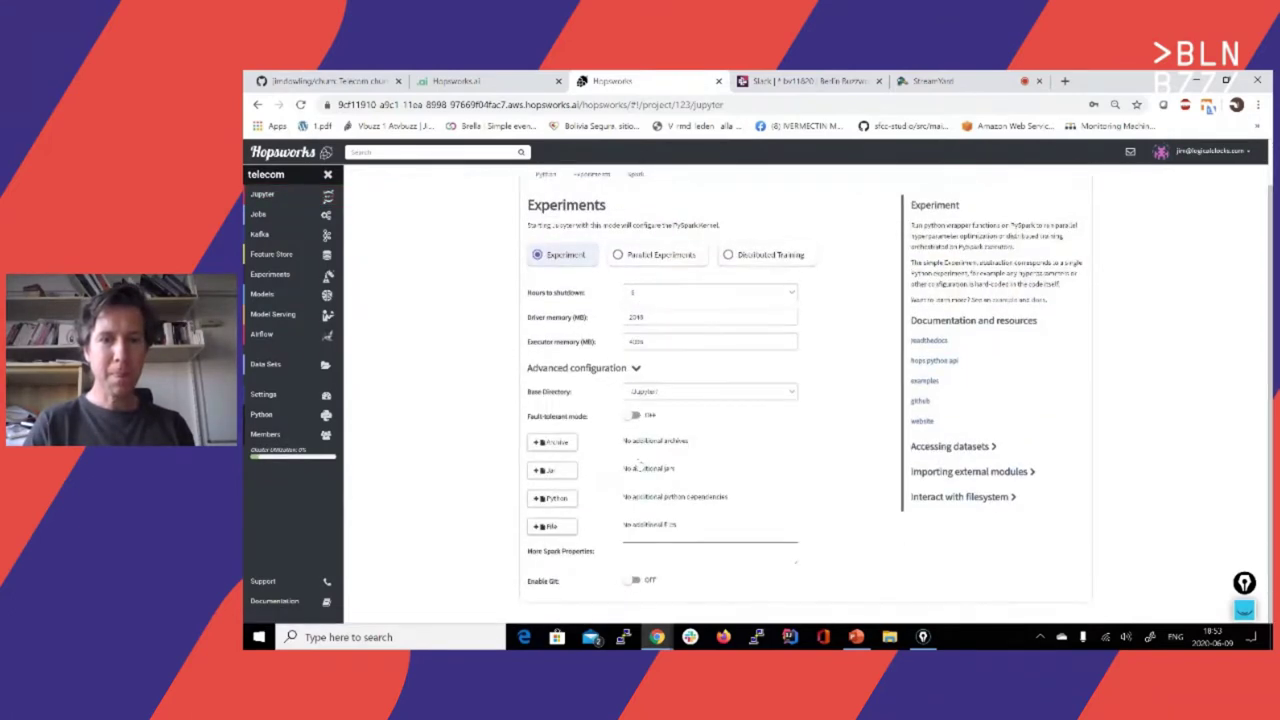
Step: Enable Git for the Jupyter session and paste the churn repository's clone URL as the GitHub repository URL
left_click(635, 580)
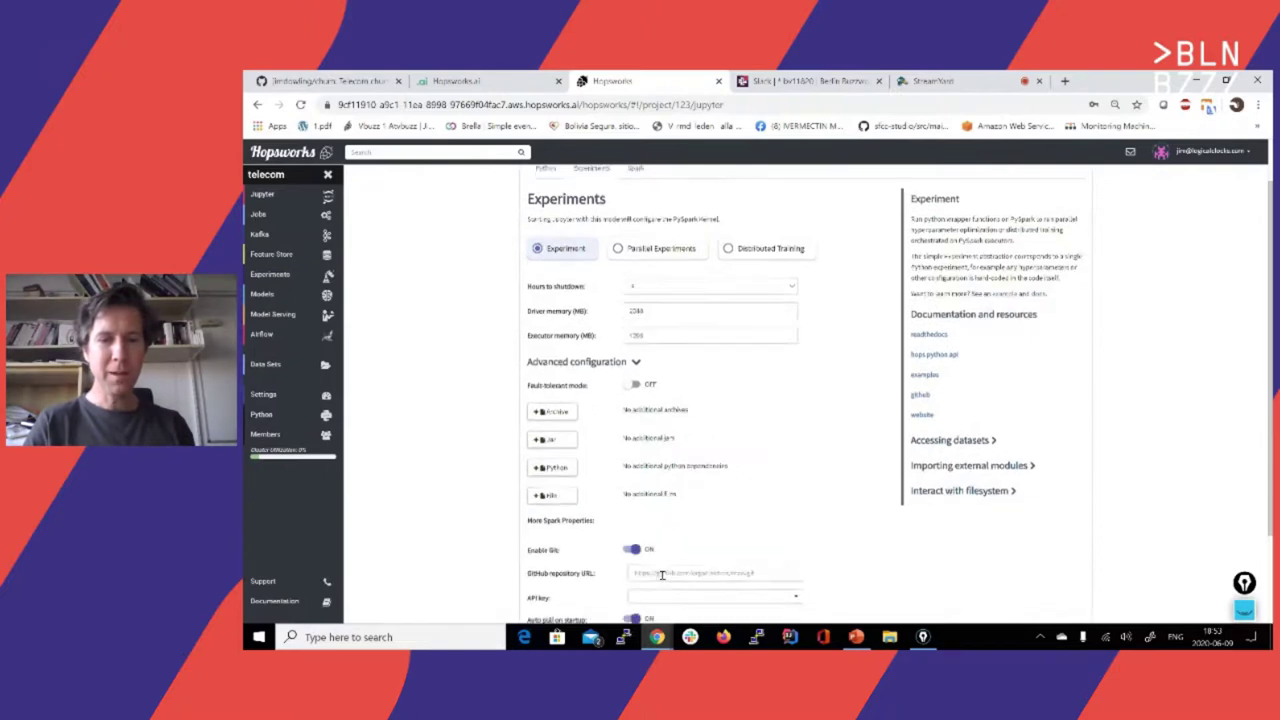
scroll(678, 476, "down", 2)
left_click(682, 455)
key("ctrl+v")
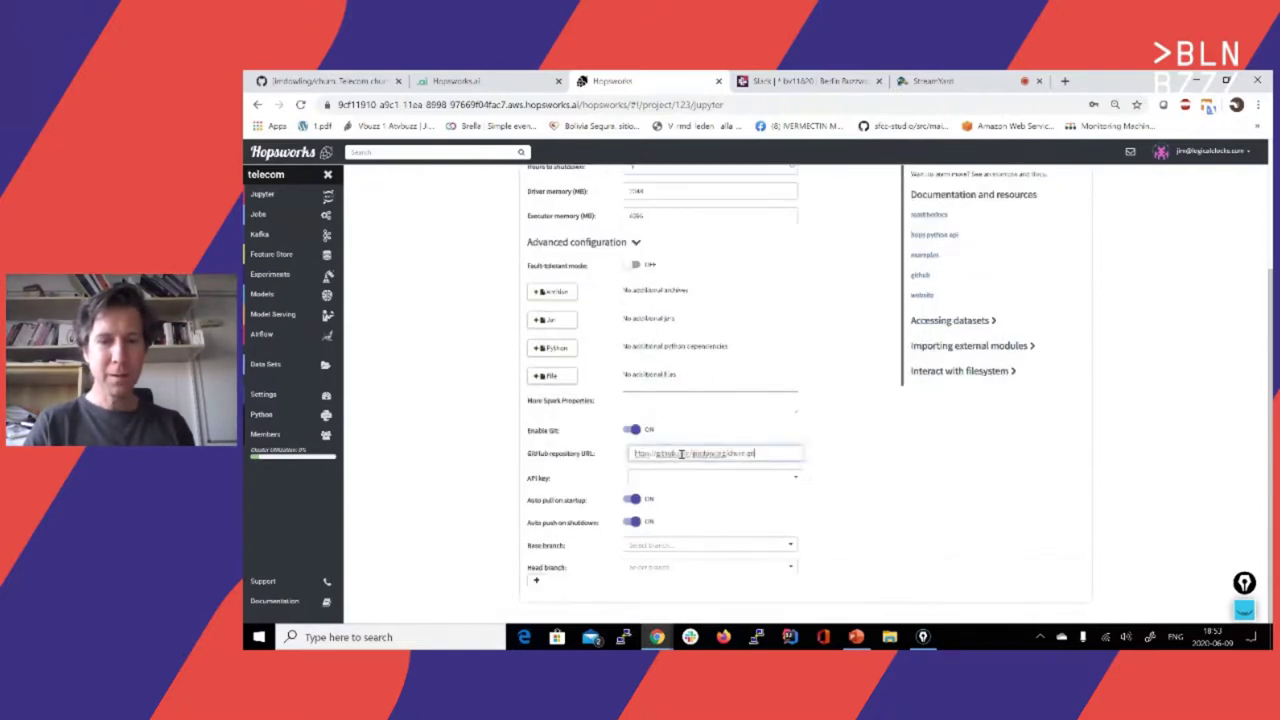
Step: Select github_api_key as the API key and master as the base branch, and launch JupyterLab
left_click(735, 478)
left_click(717, 528)
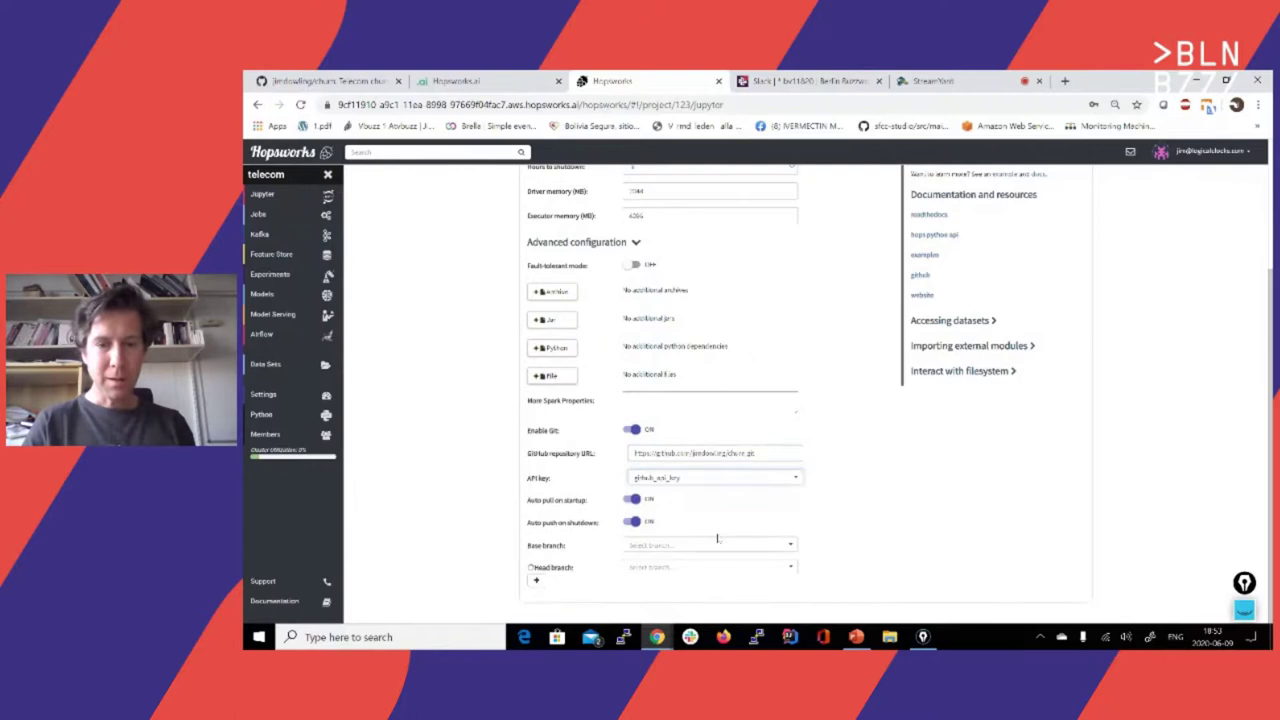
left_click(700, 545)
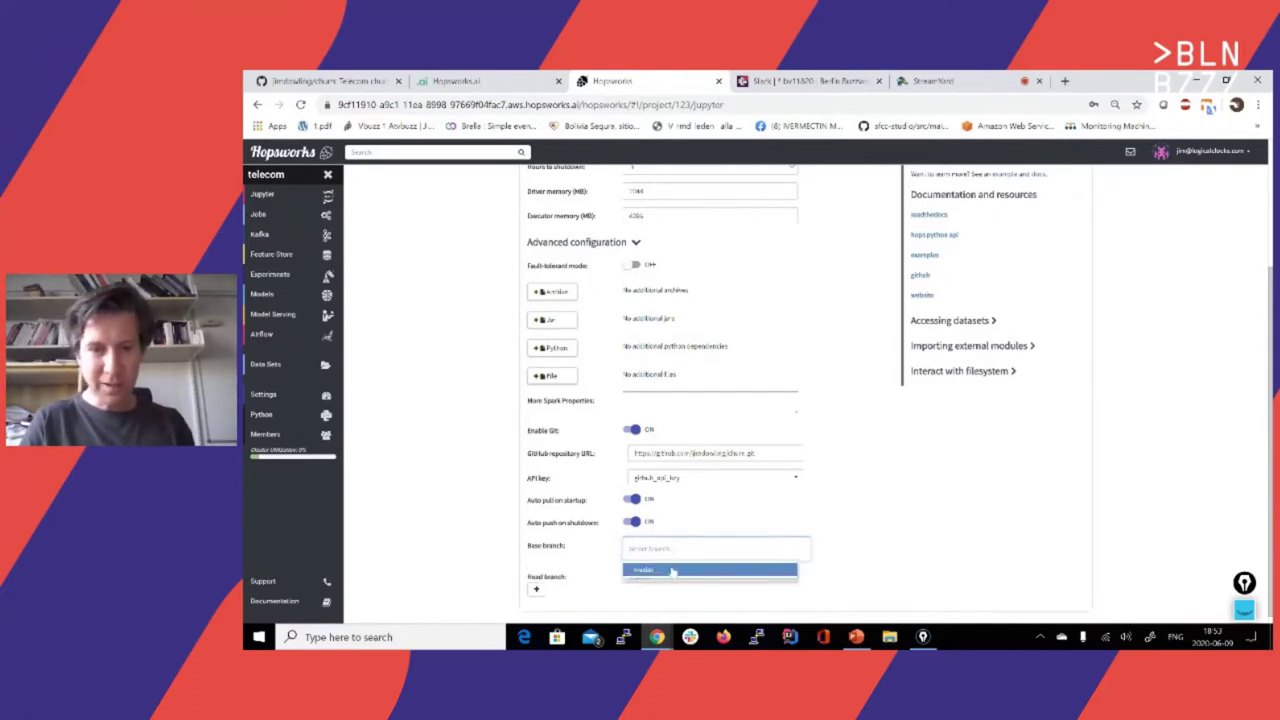
left_click(673, 570)
scroll(600, 369, "up", 3)
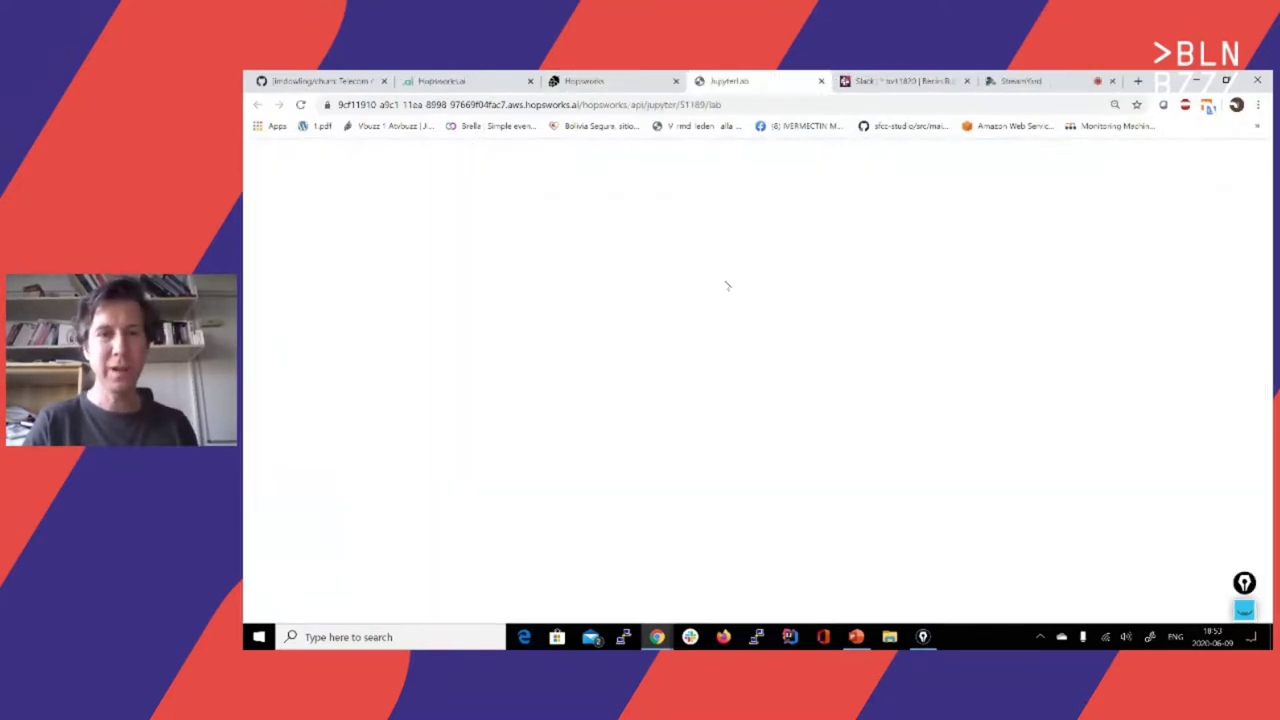
Step: Open the churn folder in JupyterLab and examine its notebooks and the telco_customer_churn.csv file
double_click(288, 203)
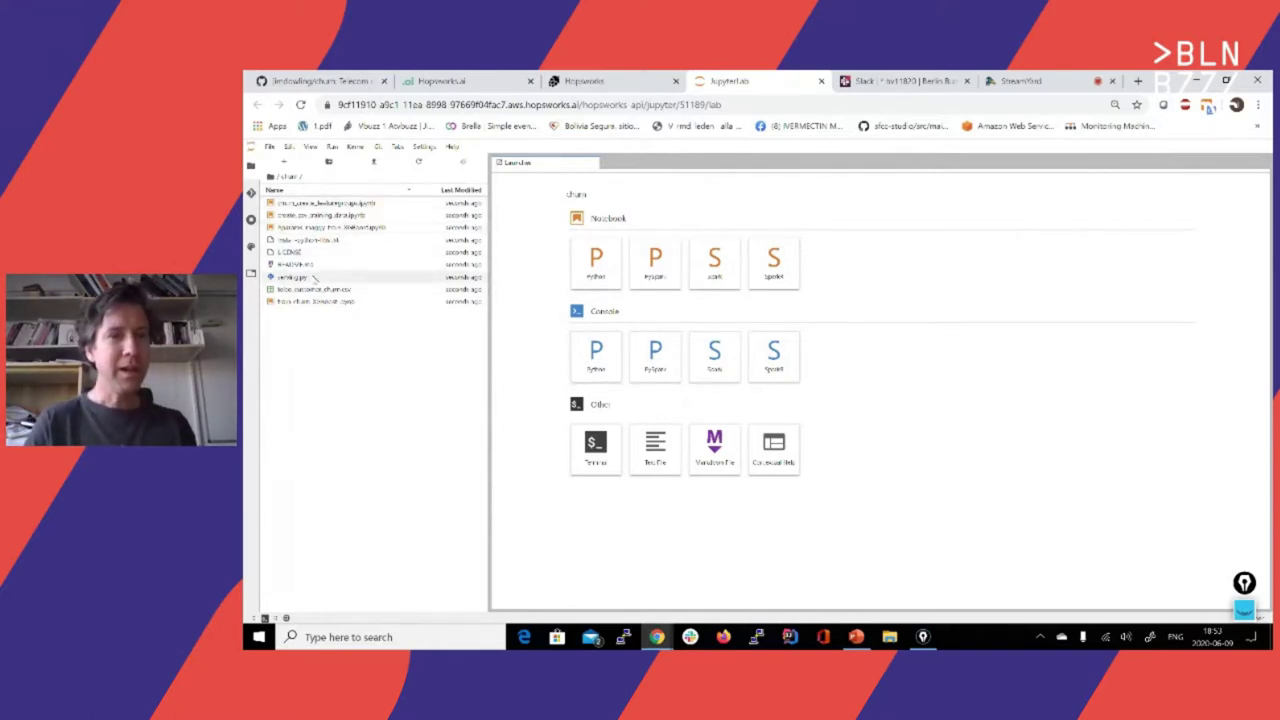
left_click_drag(322, 289, 323, 298)
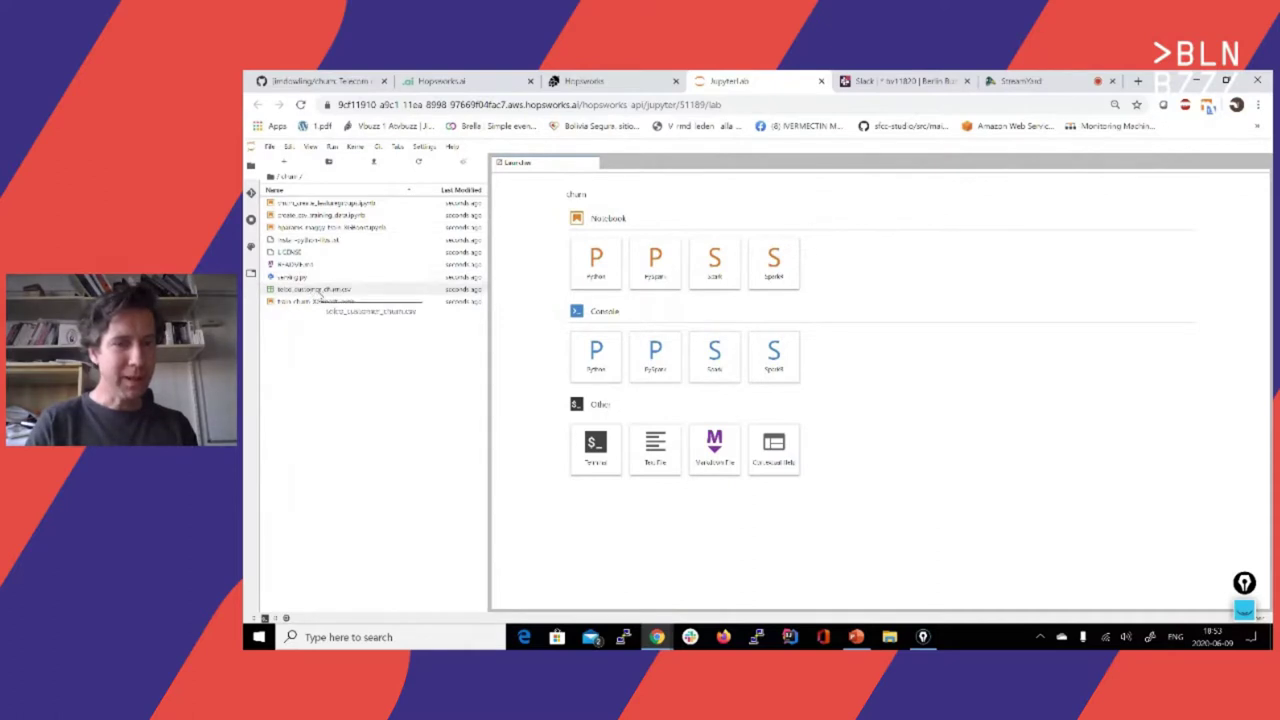
left_click_drag(323, 298, 412, 377)
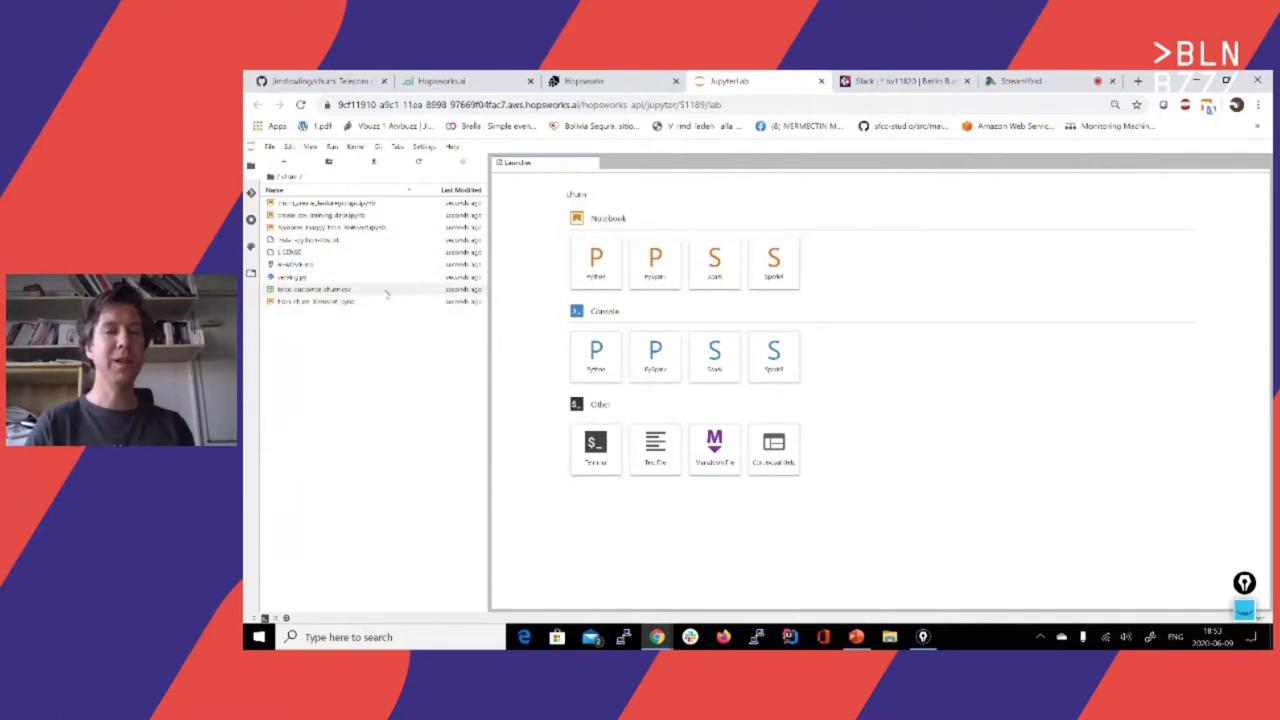
Step: Create a folder named churn in the Resources dataset of the telecom project
left_click(606, 78)
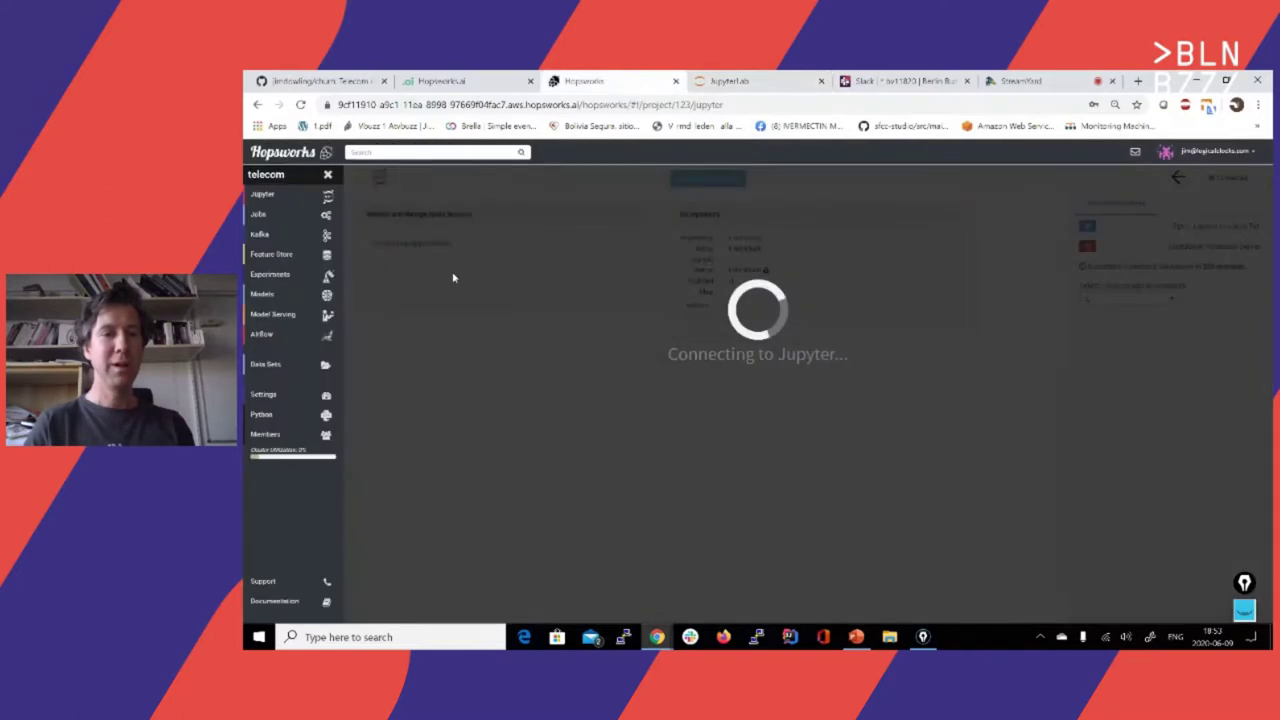
left_click(275, 364)
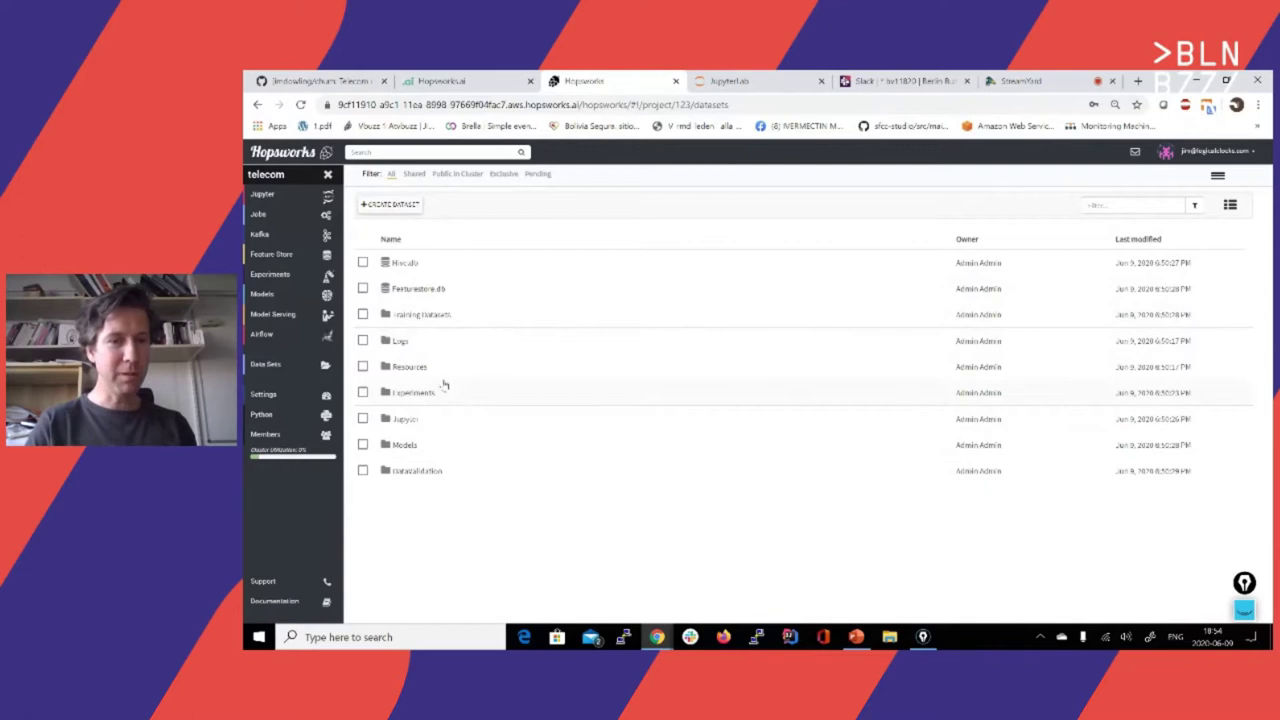
double_click(440, 370)
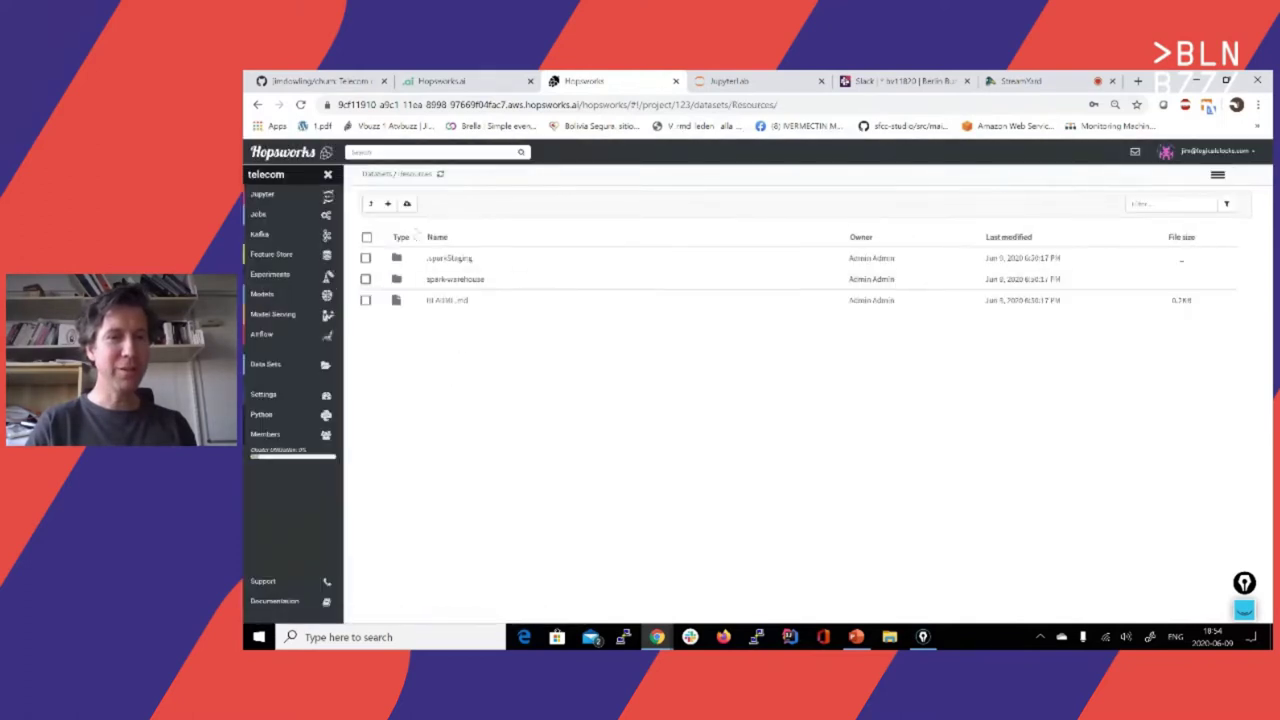
left_click(406, 204)
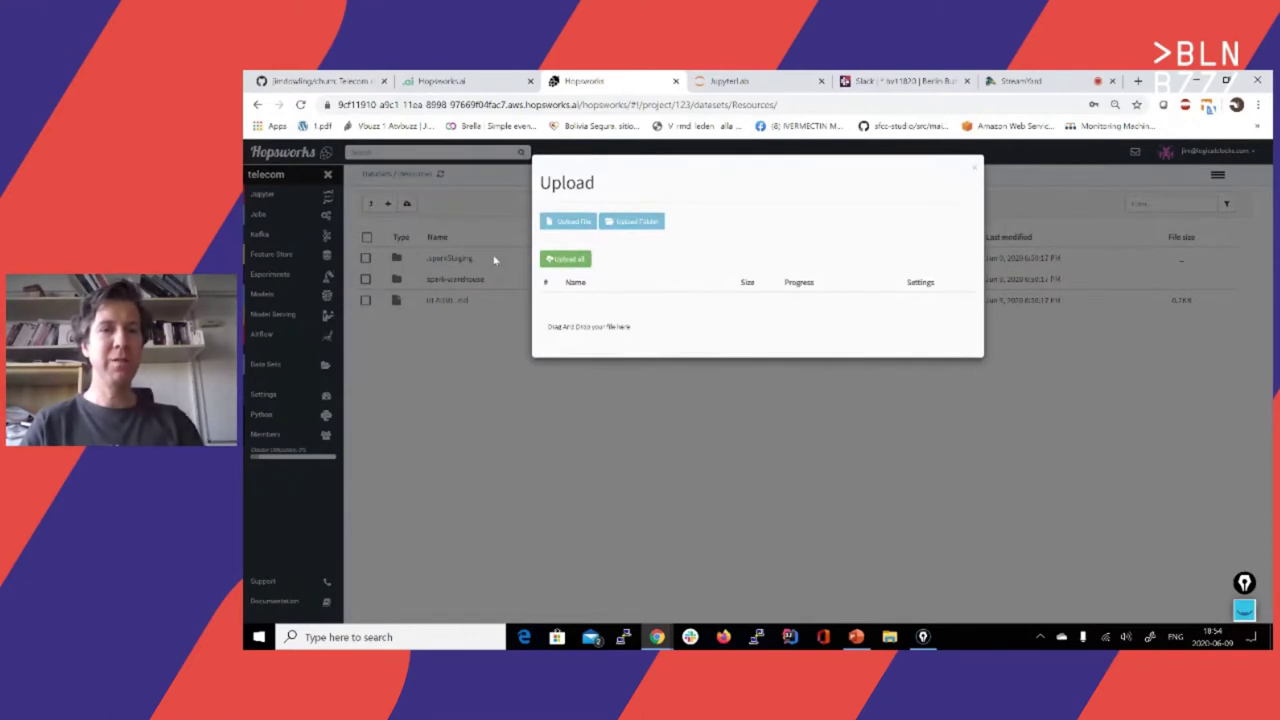
left_click(971, 167)
left_click(388, 204)
type("churn")
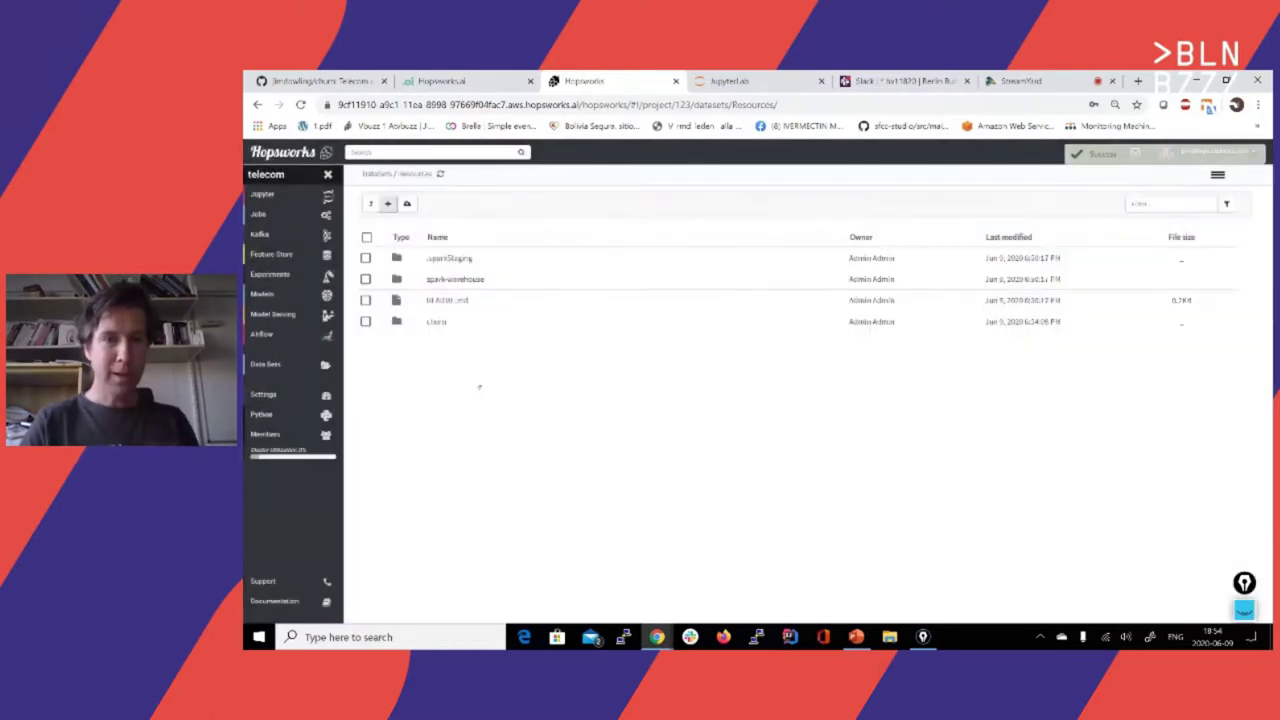
Step: Select the new churn folder in Resources to show its HDFS path
left_click(440, 323)
left_click(369, 204)
left_click(366, 321)
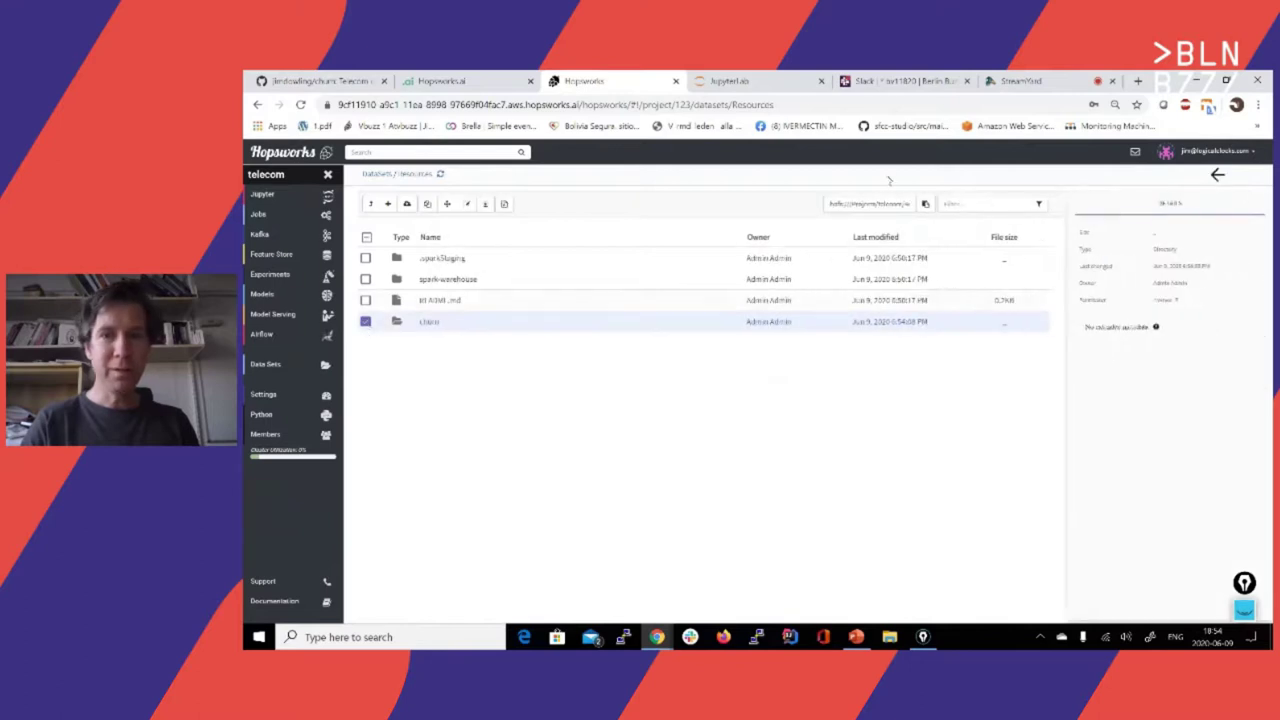
Step: Open a terminal in JupyterLab and change into the churn directory
left_click(752, 78)
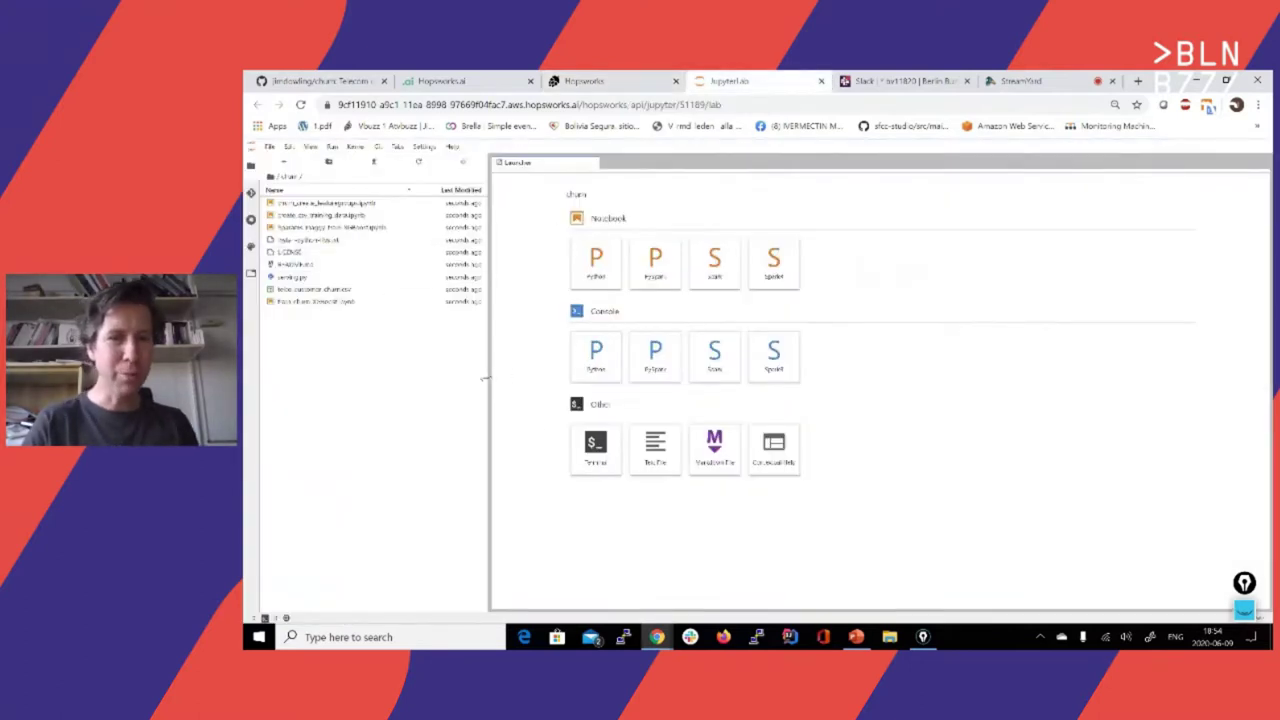
left_click(596, 462)
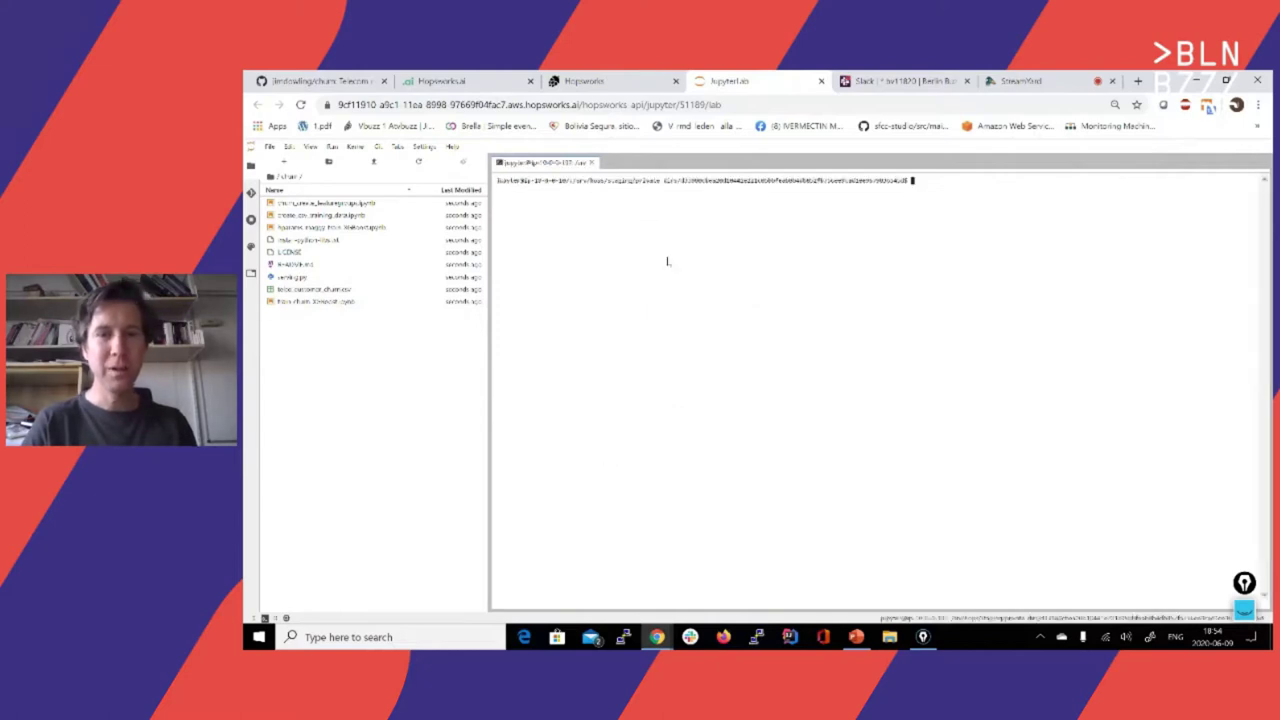
type("cd churn")
key("Return")
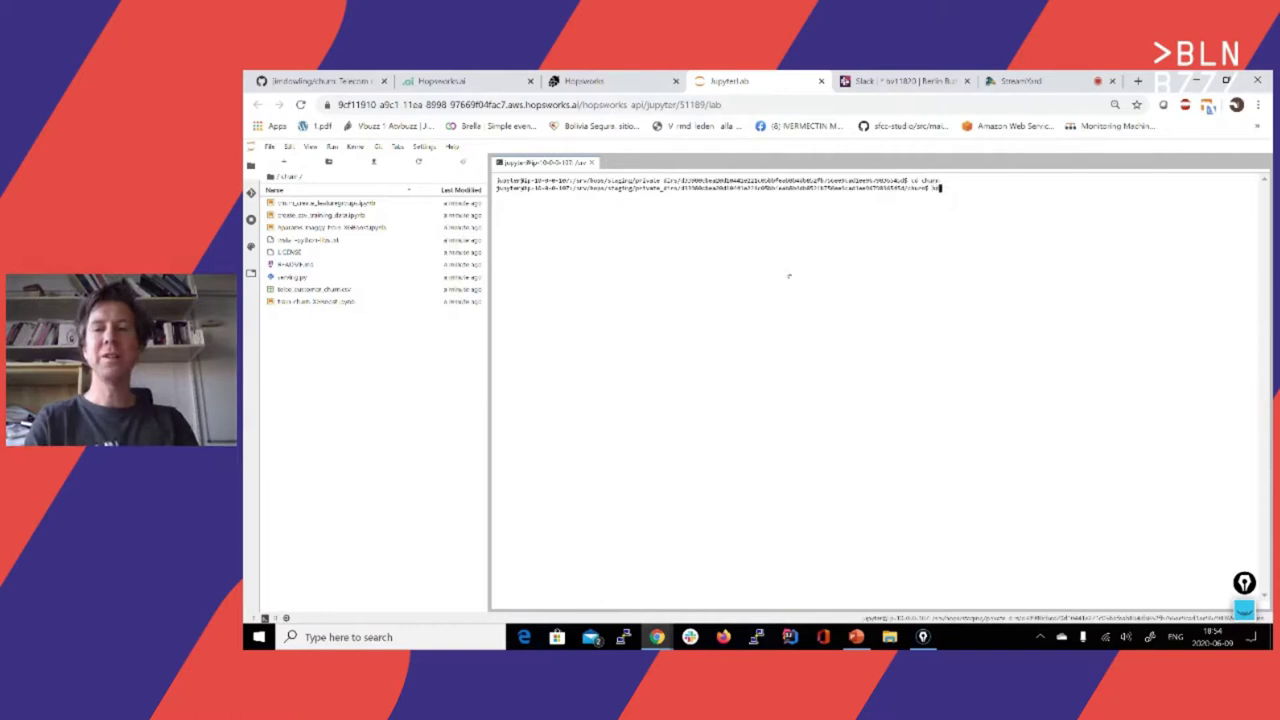
Step: Copy all files to hdfs:///Projects/telecom/Resources/churn using hdfs dfs -copyFromLocal, and check the churn folder in the Resources dataset
type("hdfs dfs -copyFromL")
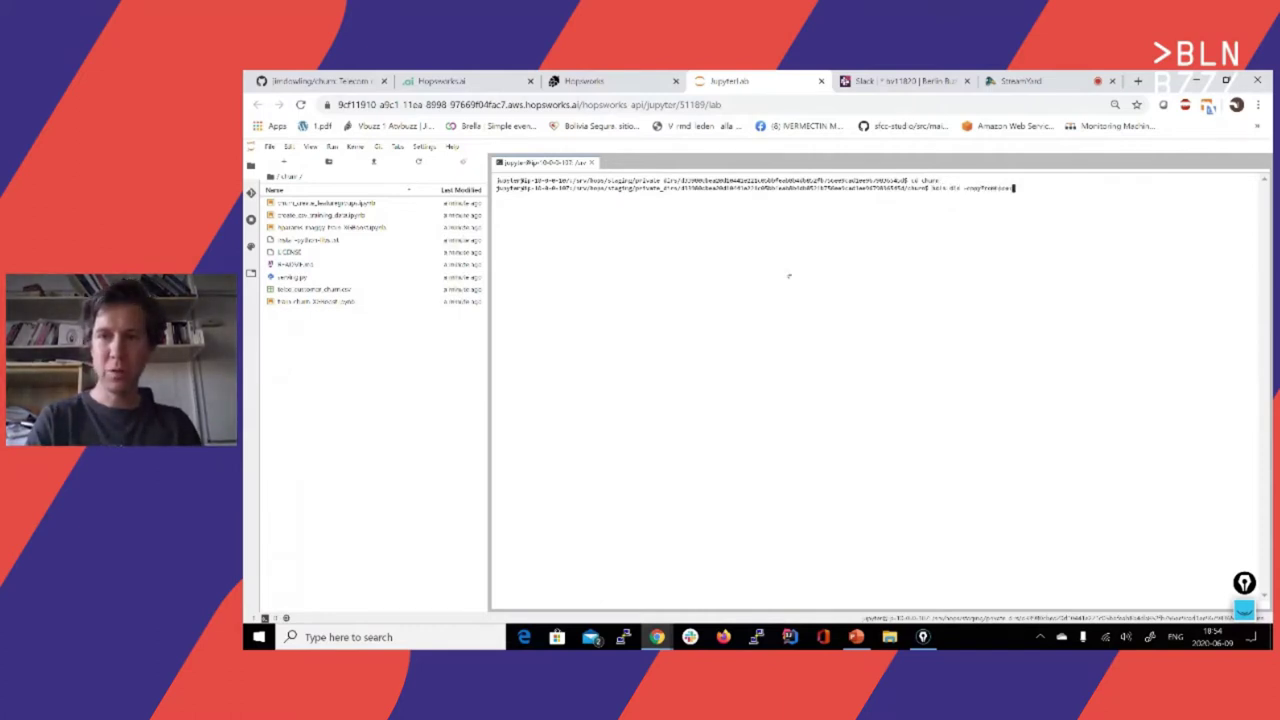
type("ocal ./")
type("hdfs:///Projects/TelecomChurn/Resources/churn")
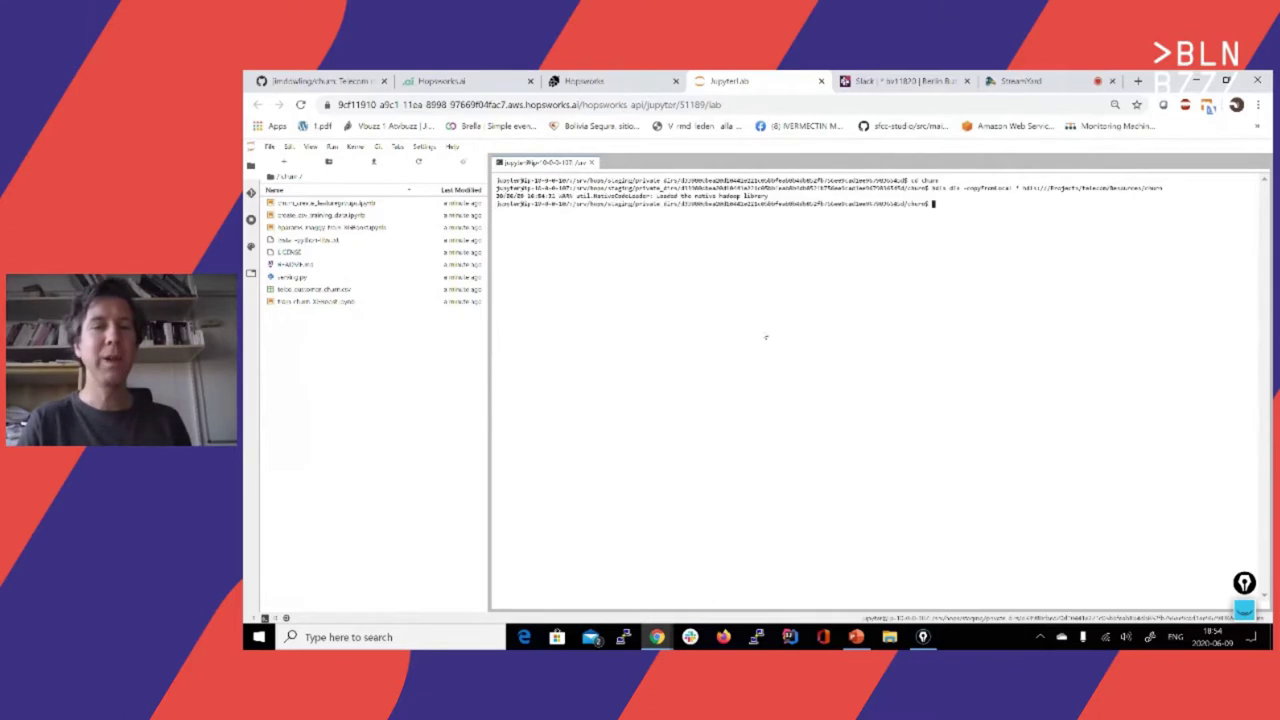
left_click(605, 82)
double_click(431, 321)
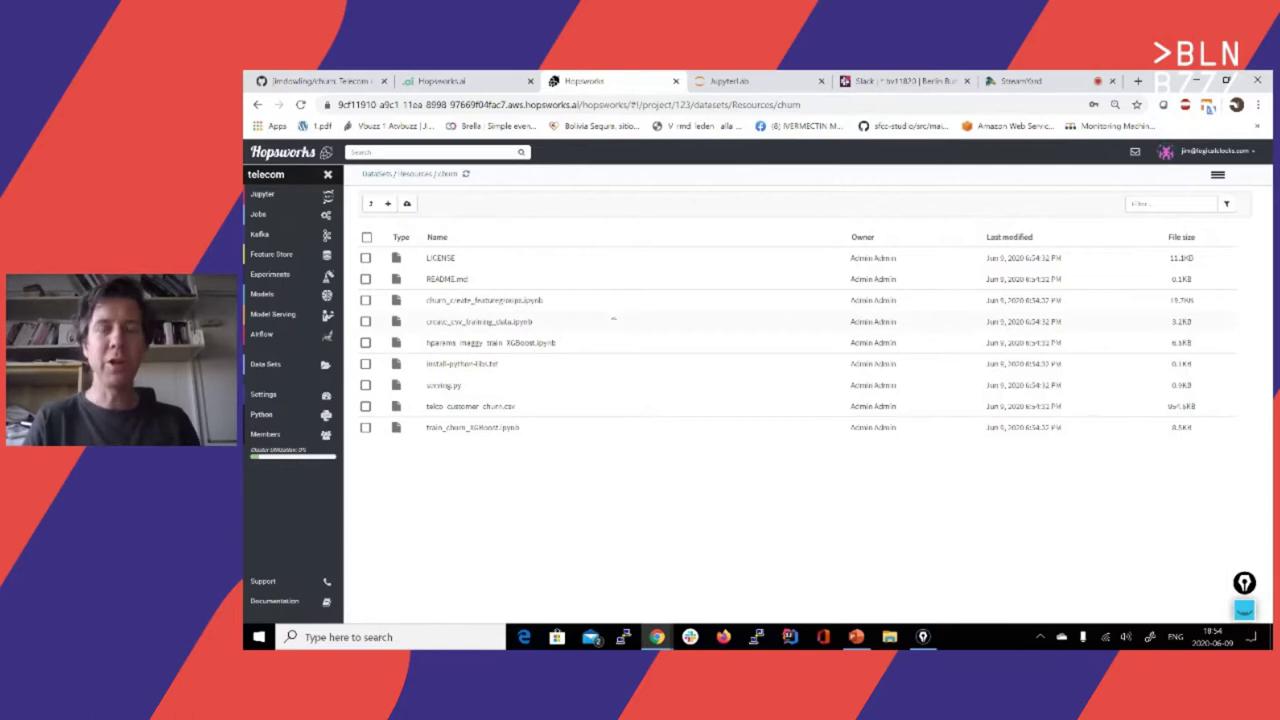
Step: Return to JupyterLab and open the churn_create_featuregroups.ipynb notebook
key("ctrl+Tab")
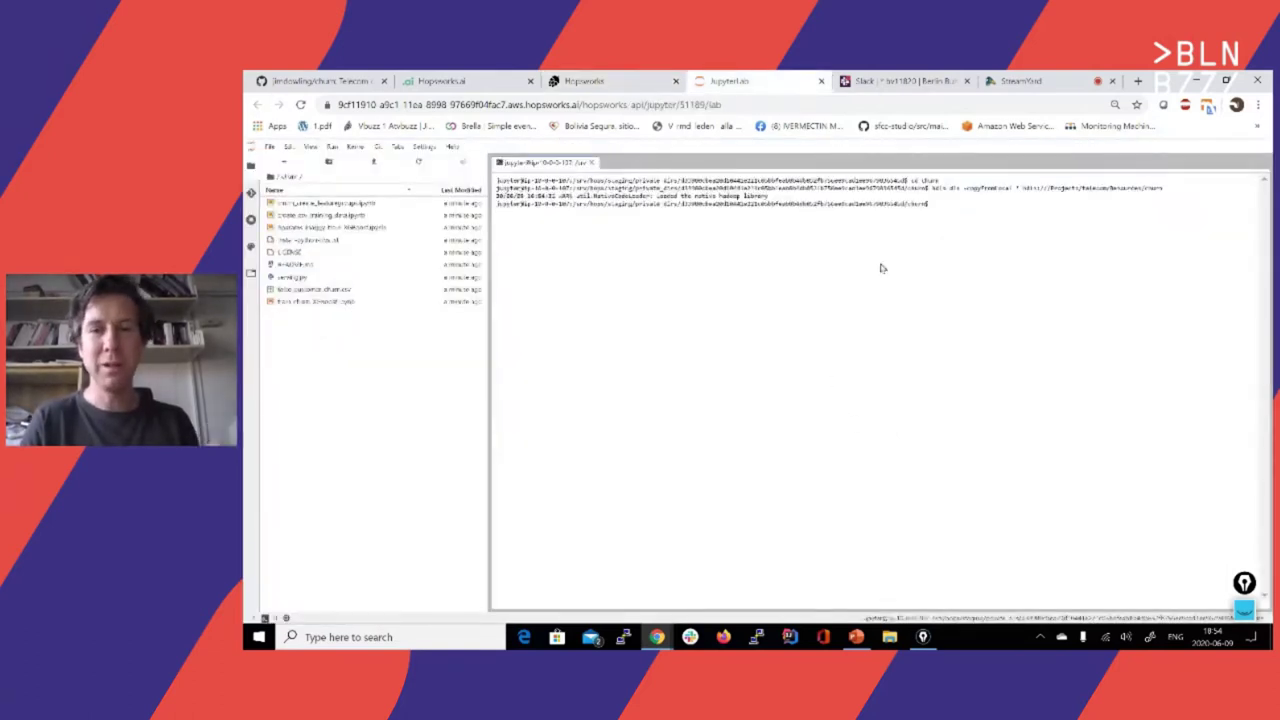
left_click(363, 203)
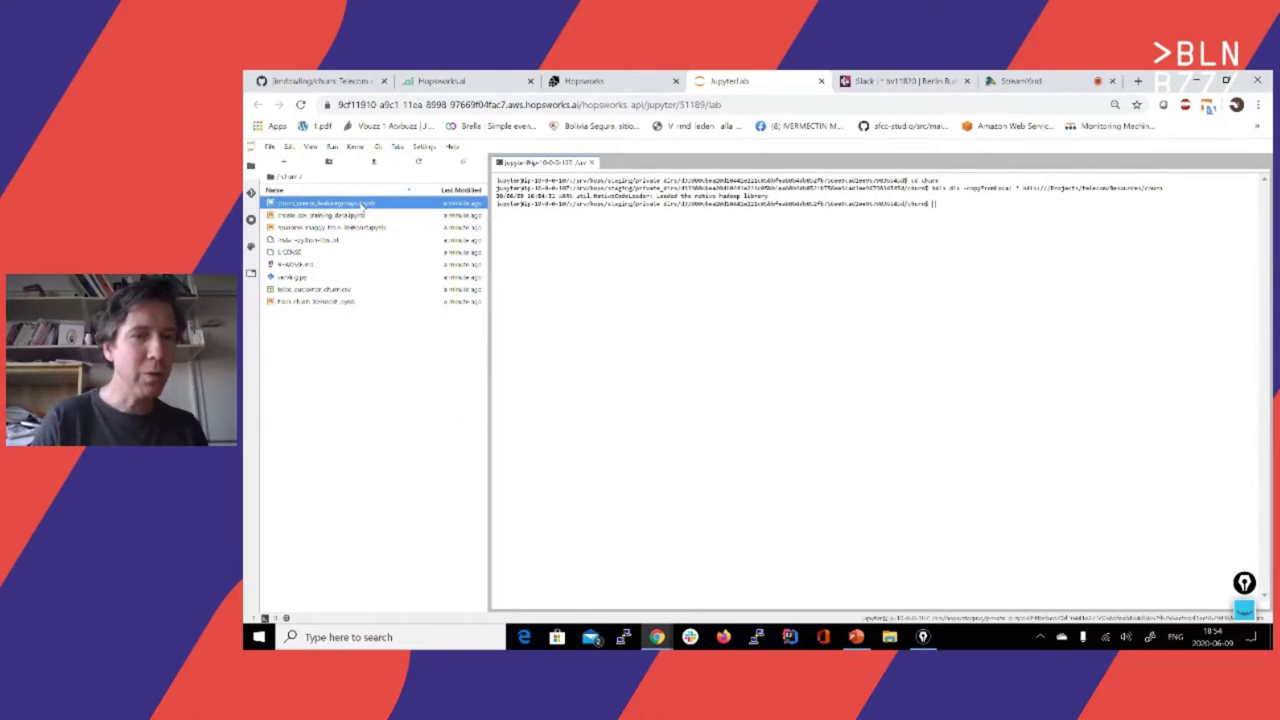
double_click(363, 203)
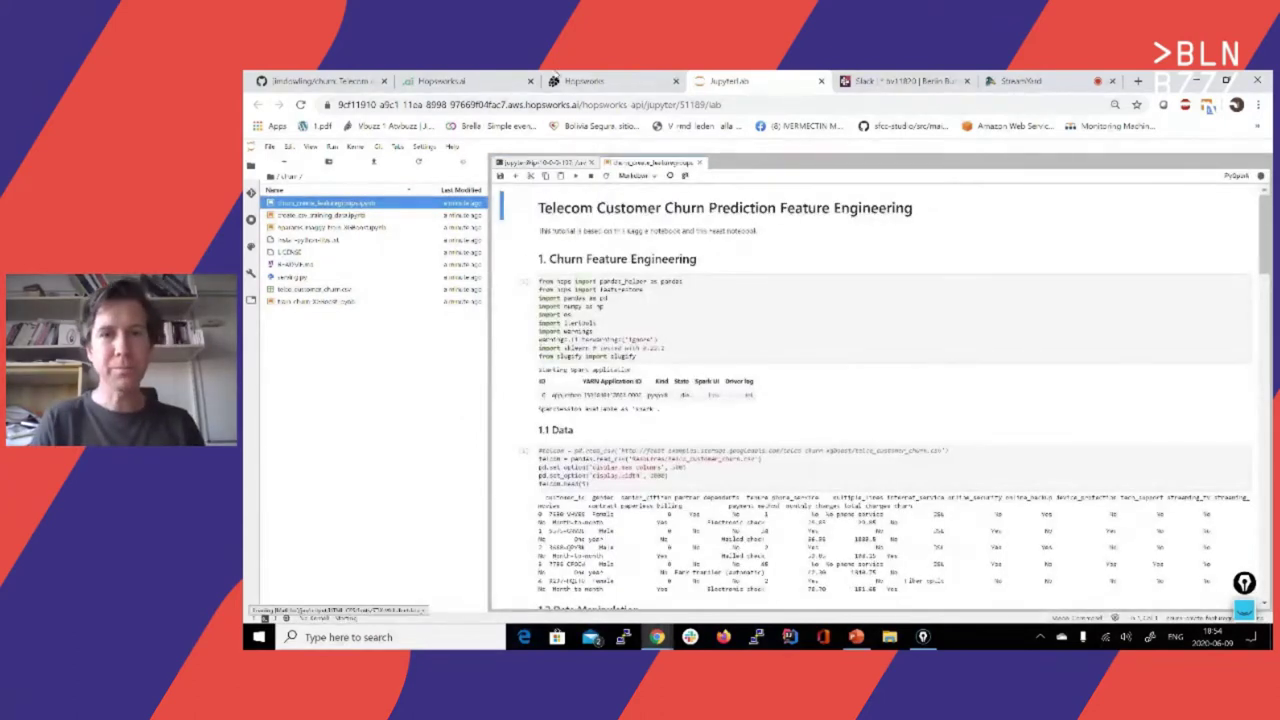
Step: Check the ongoing operations and the installed libraries in the telecom project's Python environment
left_click(570, 80)
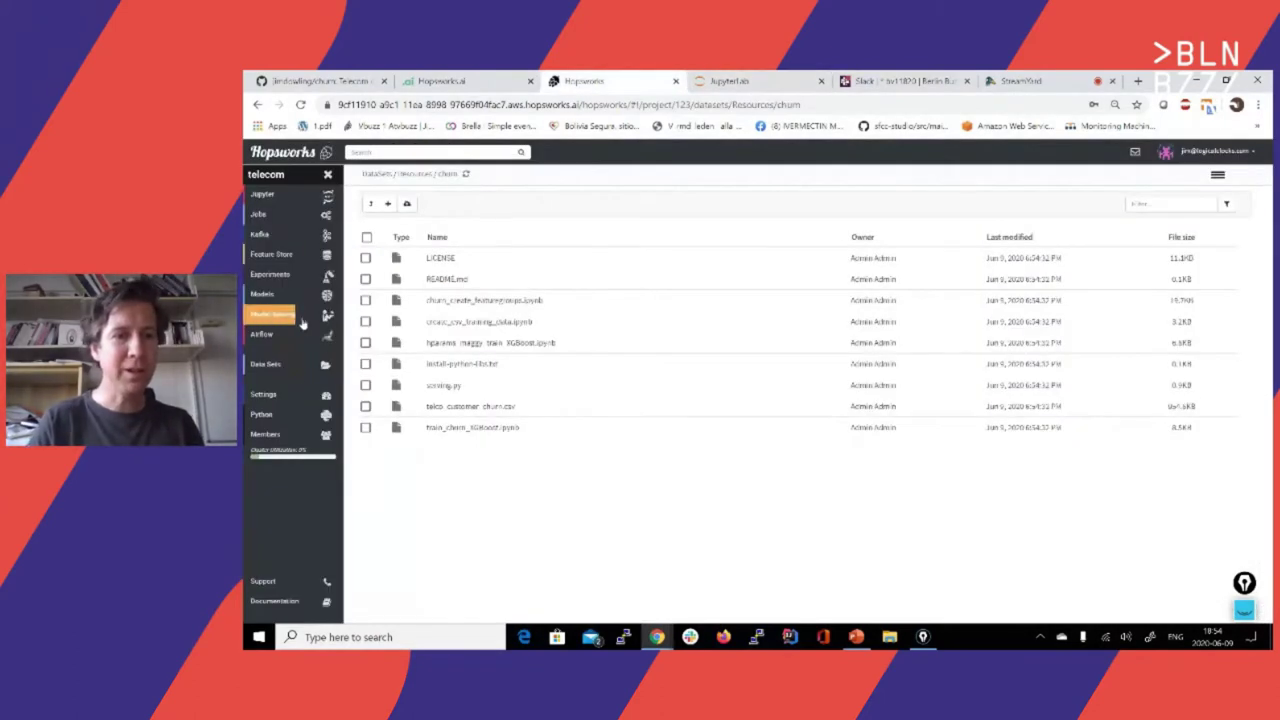
left_click(295, 414)
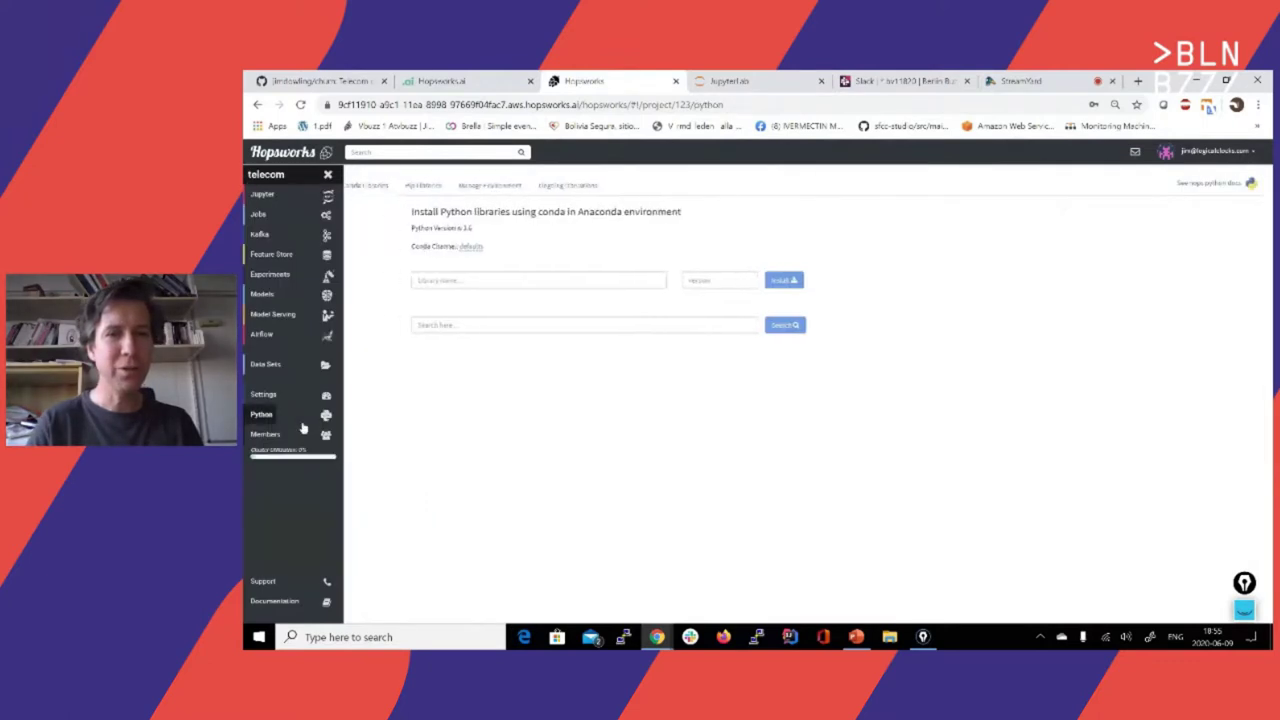
left_click(597, 187)
left_click(509, 186)
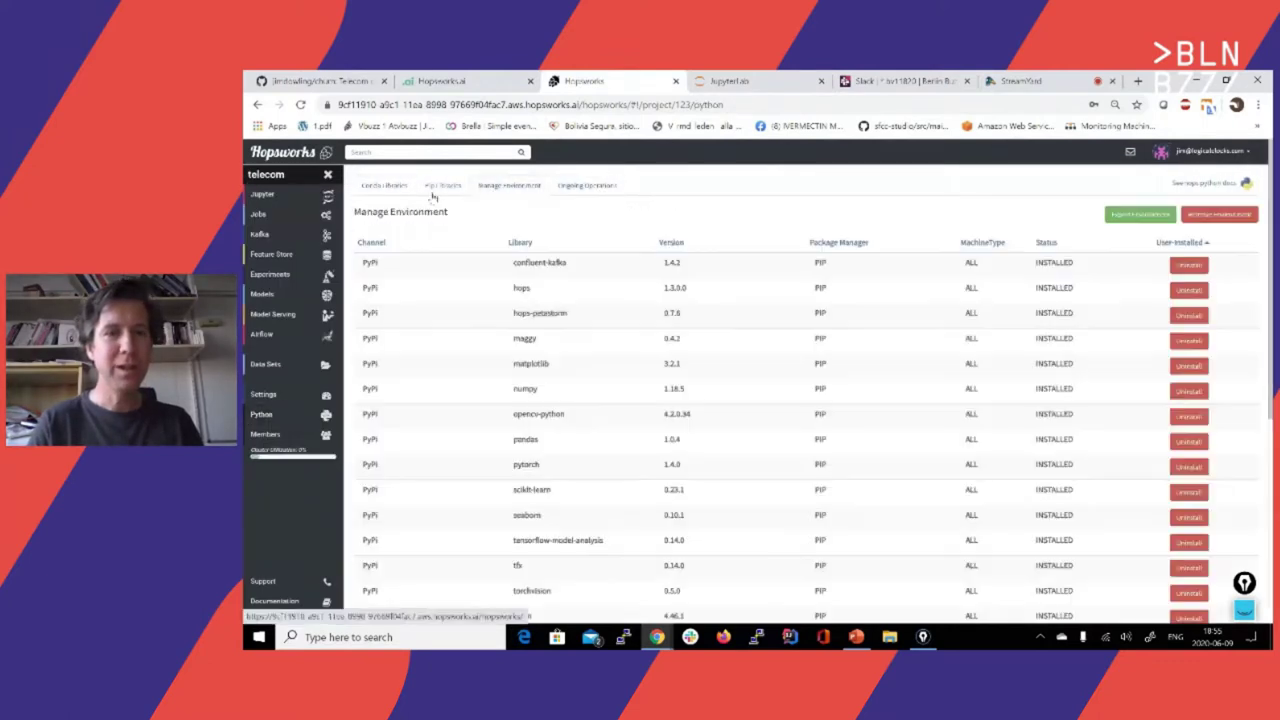
left_click(383, 186)
Step: Shut down the telecom project's Jupyter notebook server and close the JupyterLab page
left_click(290, 194)
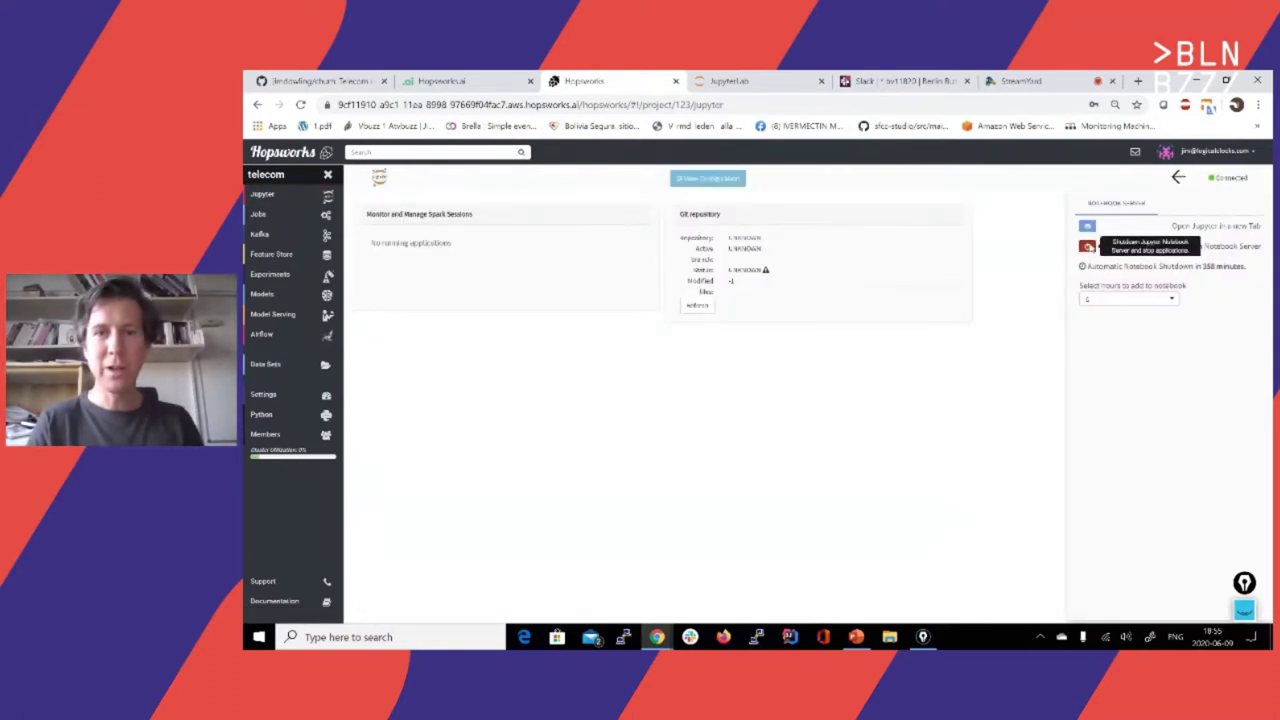
left_click(1087, 246)
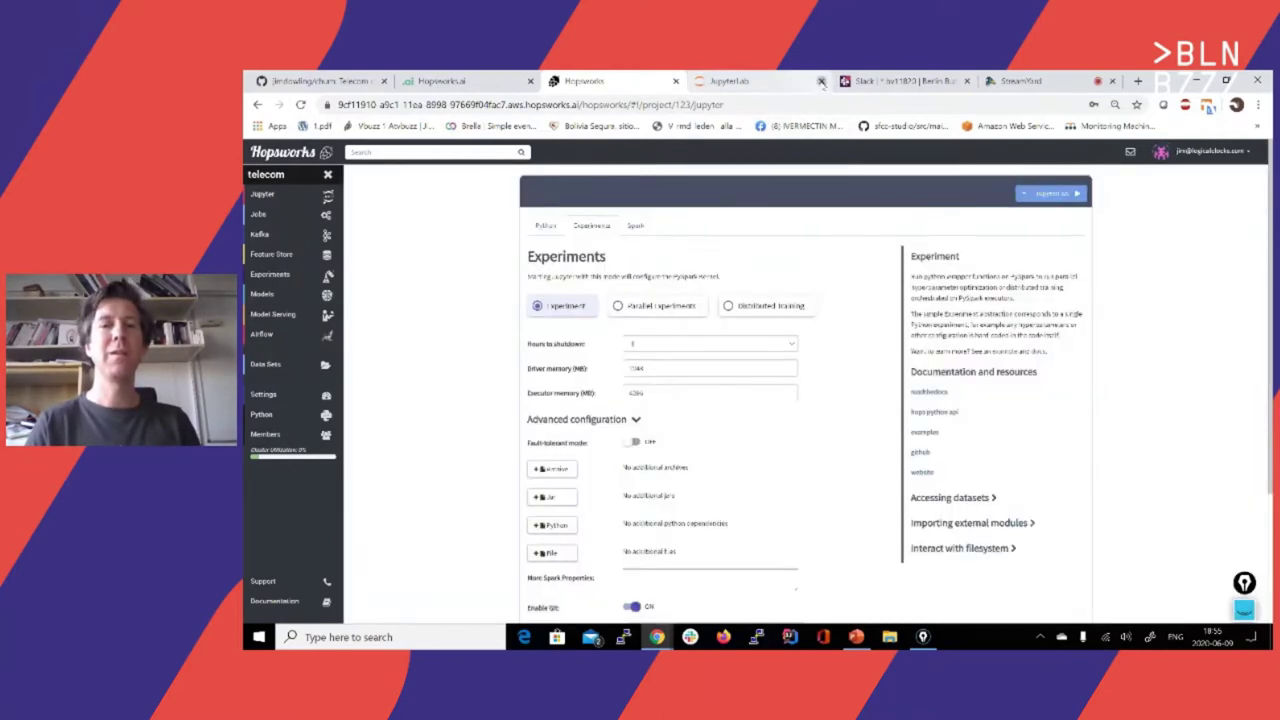
left_click(821, 81)
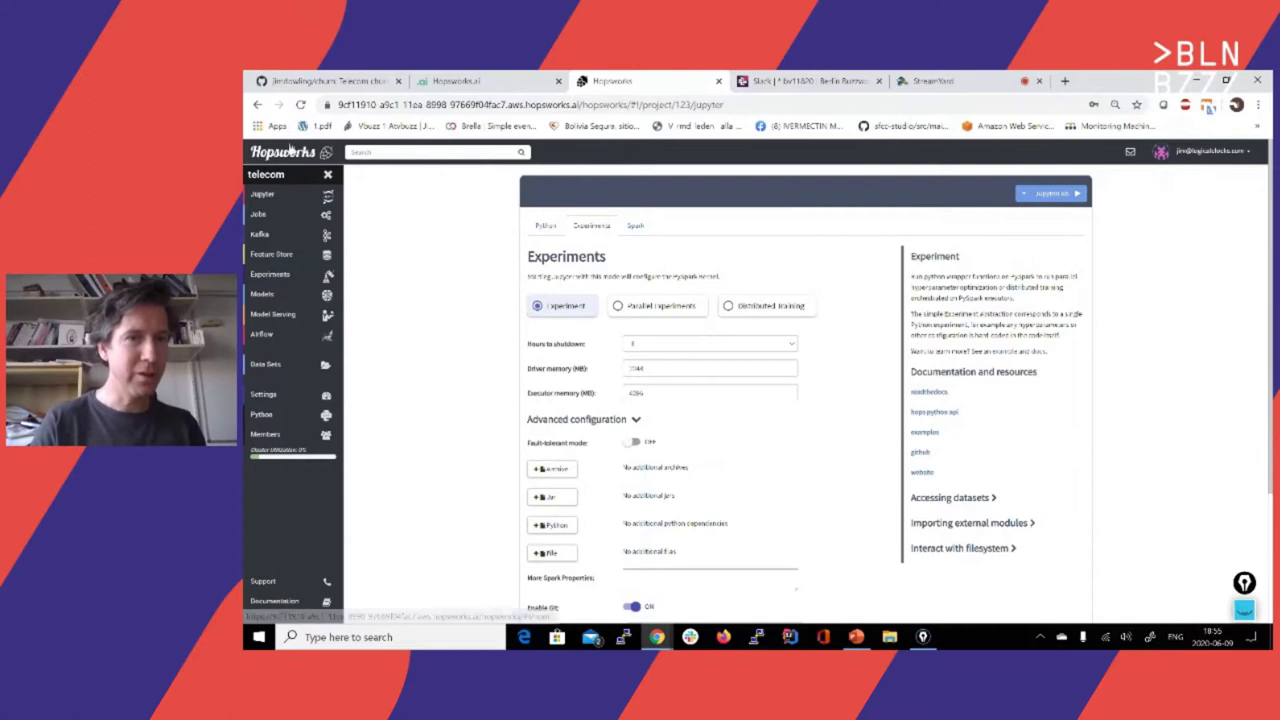
Step: Open the demo feature store project's Feature Store and view the details of games_features_on_demand_tour and season_scores_features
left_click(290, 151)
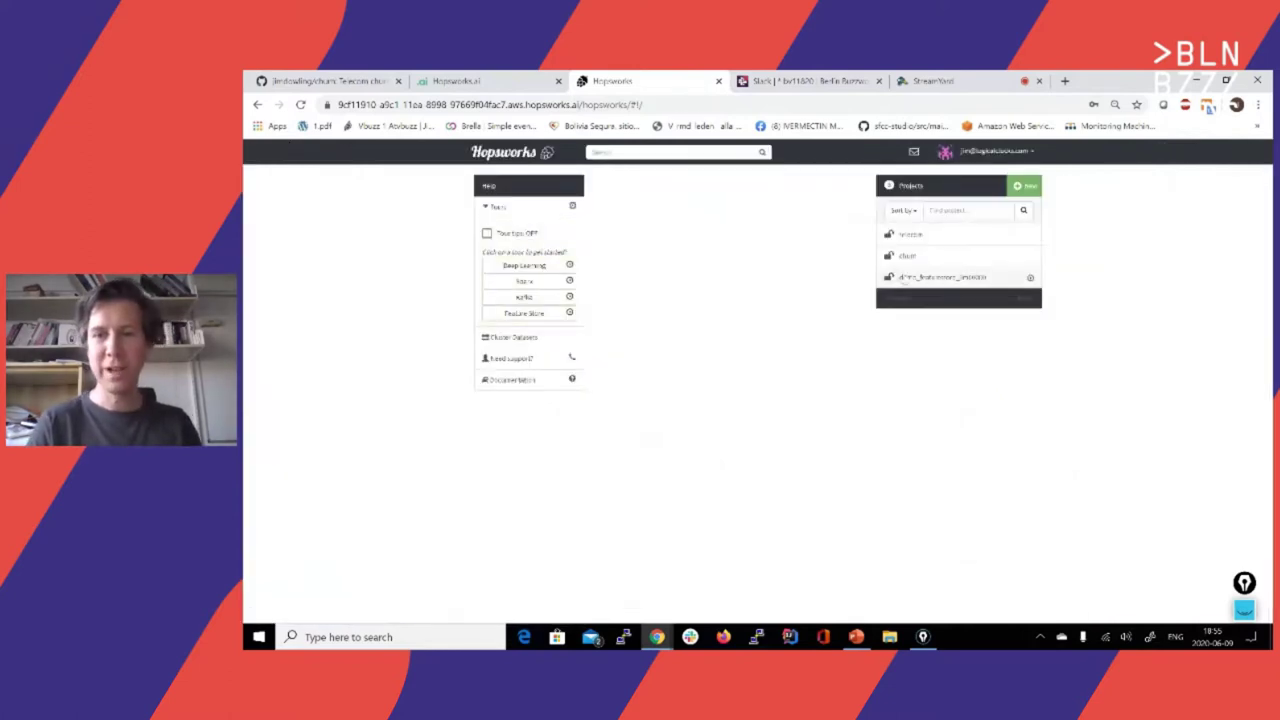
left_click(922, 276)
left_click(277, 242)
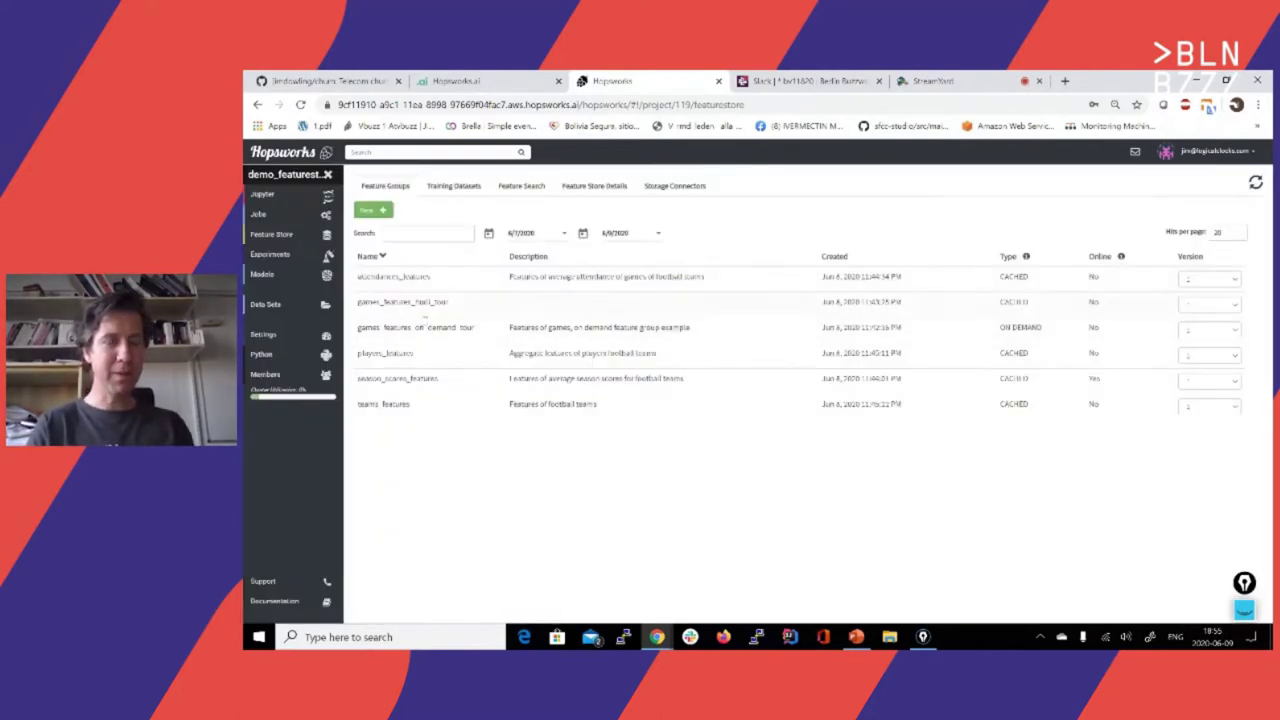
left_click(421, 337)
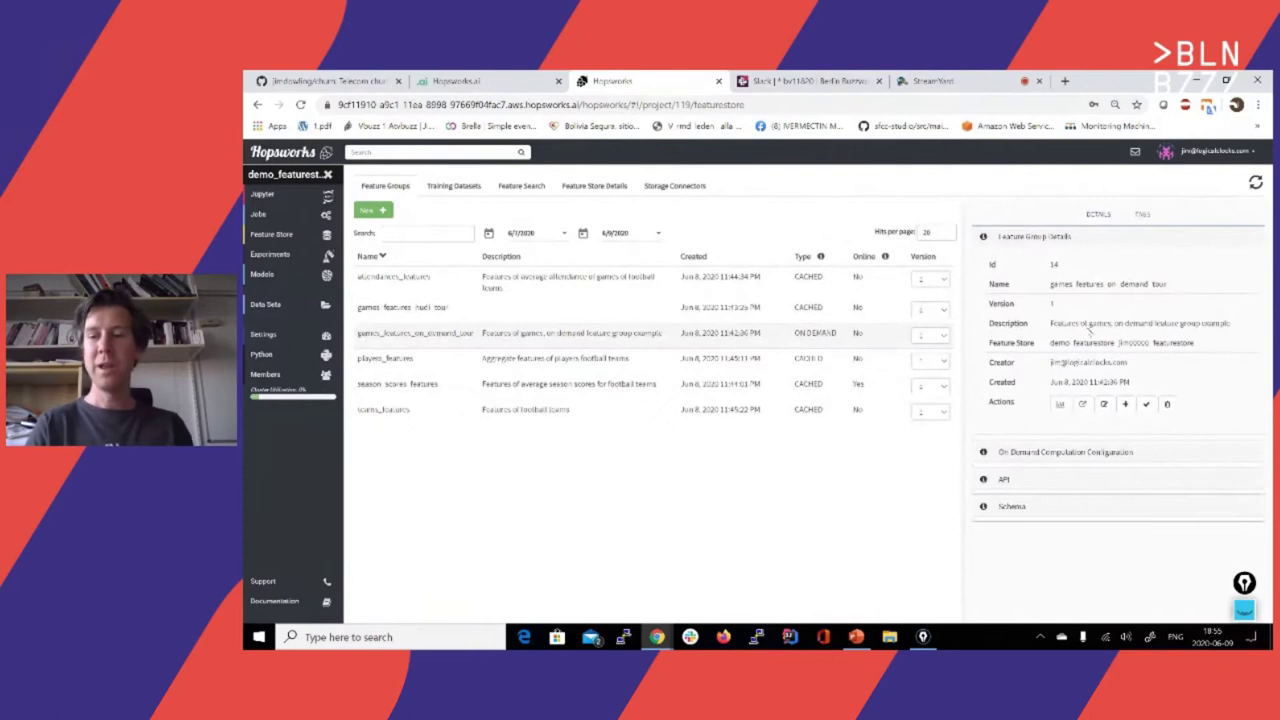
left_click(558, 392)
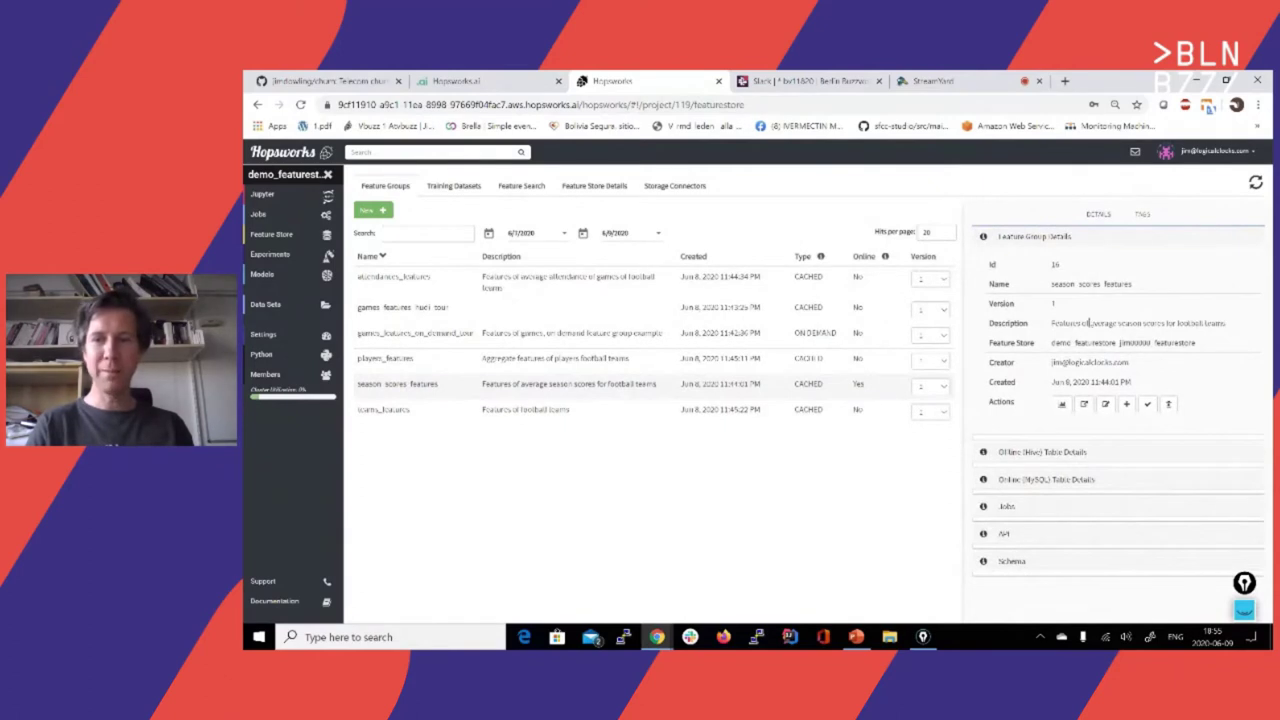
Step: Examine the season_scores_features statistics: feature correlations, cluster analysis, descriptive statistics and feature distributions
left_click(1062, 404)
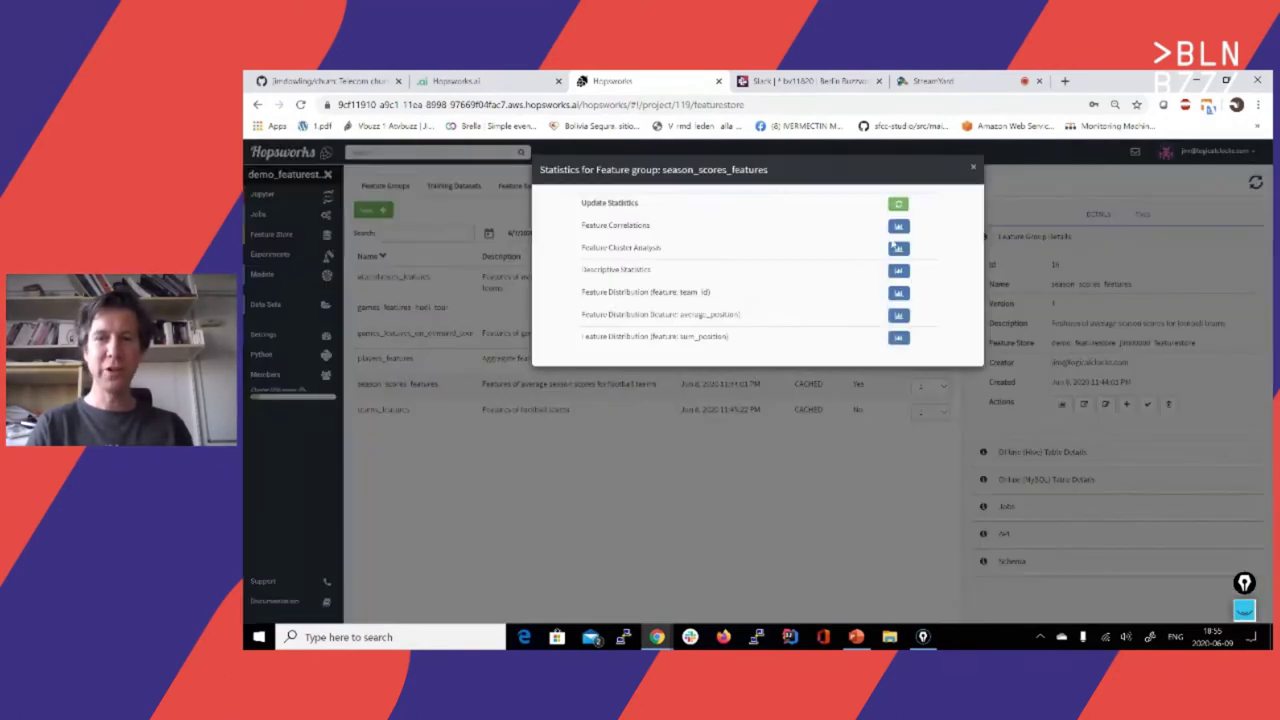
left_click(898, 228)
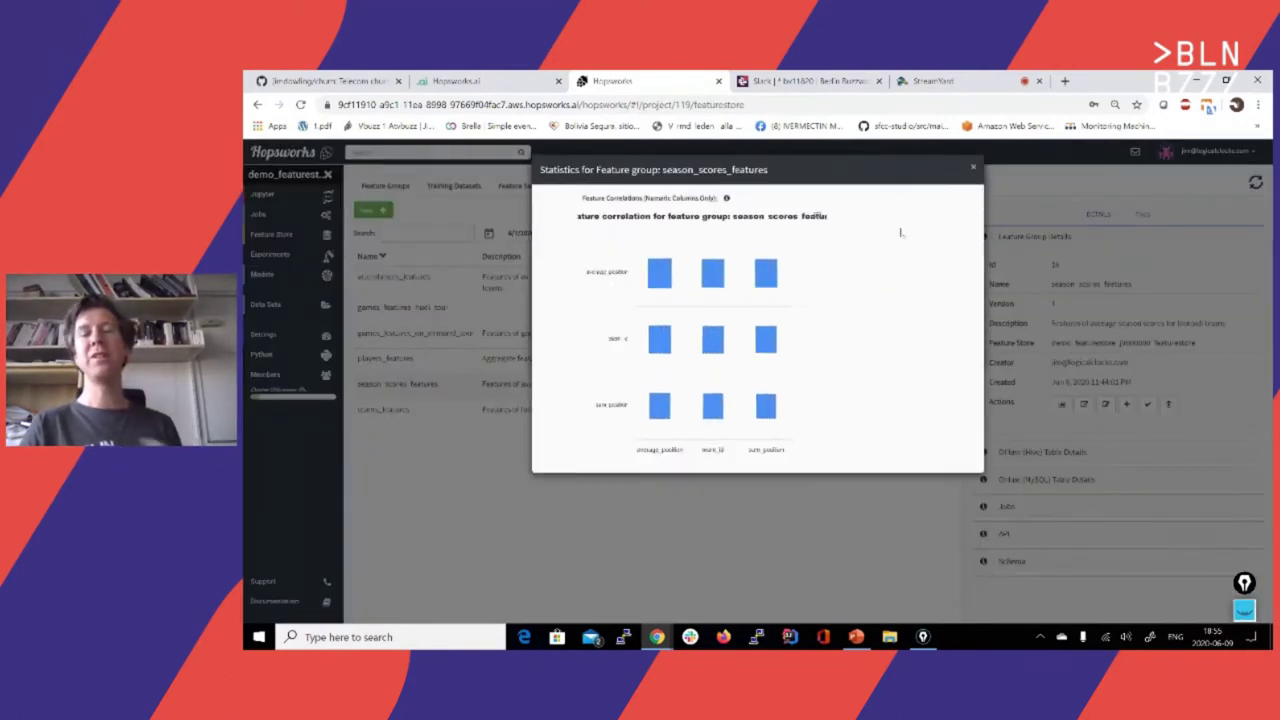
left_click(854, 291)
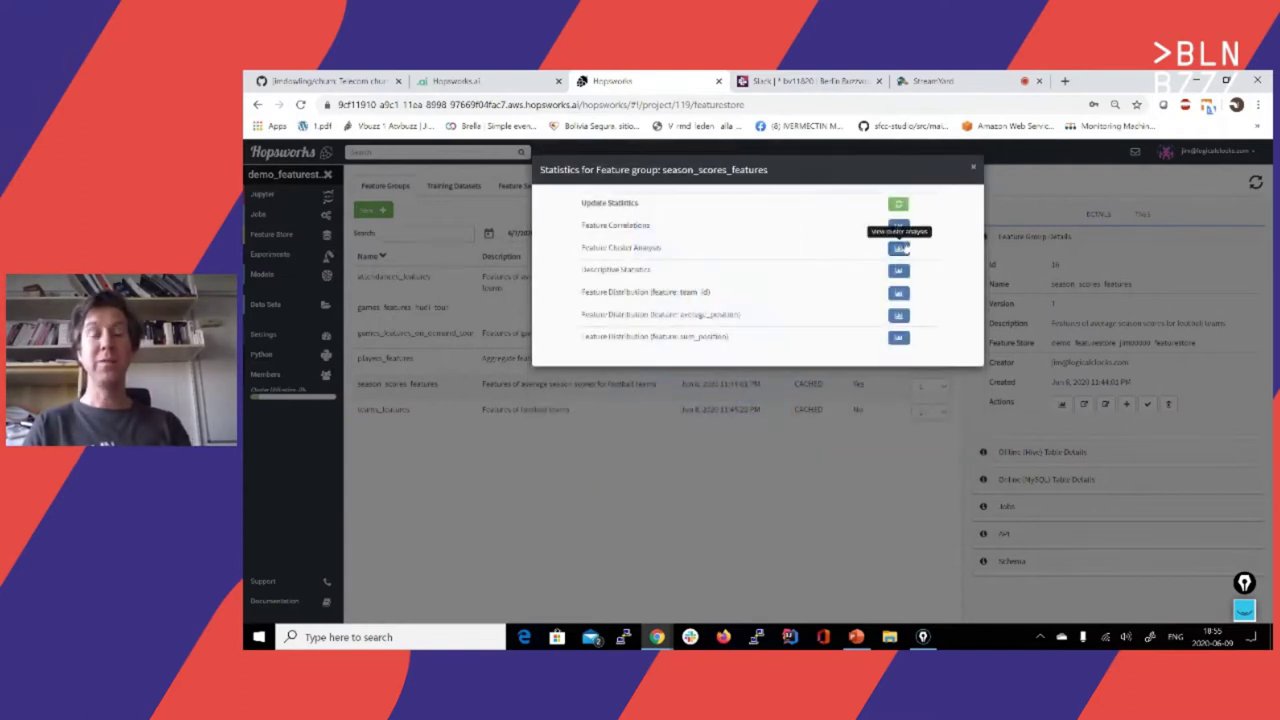
left_click(900, 248)
left_click(903, 245)
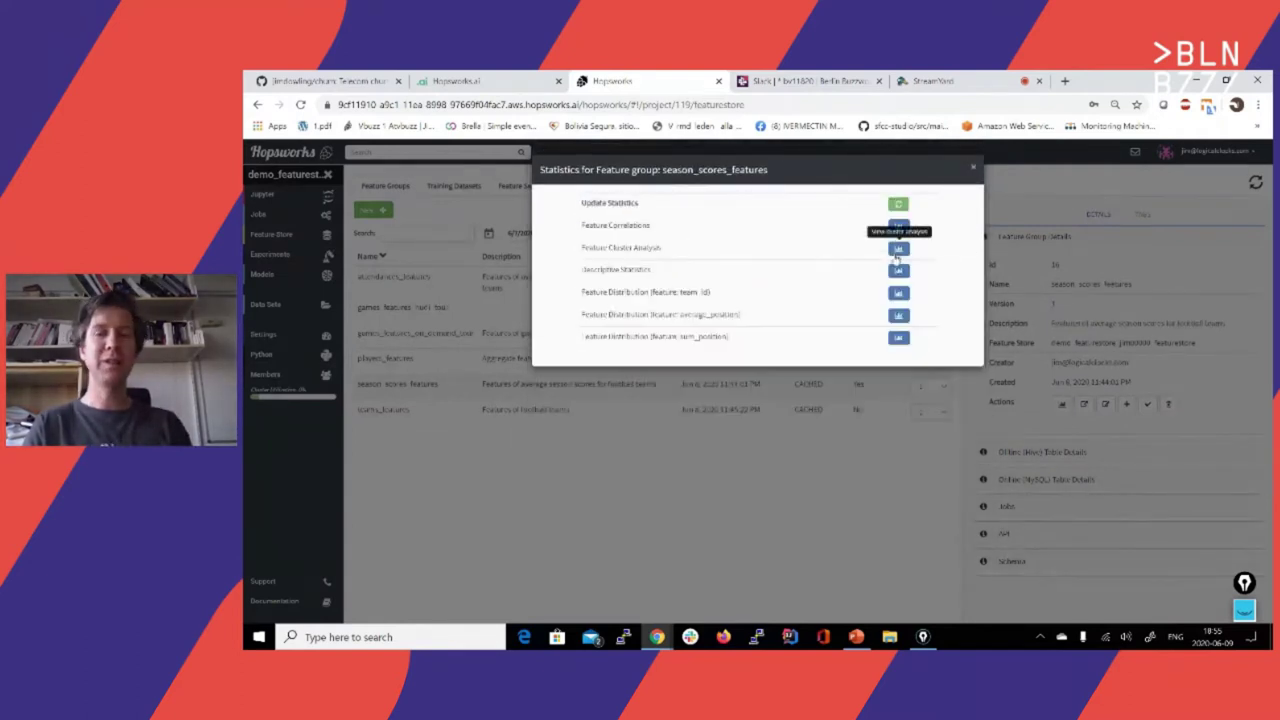
left_click(900, 281)
left_click(900, 284)
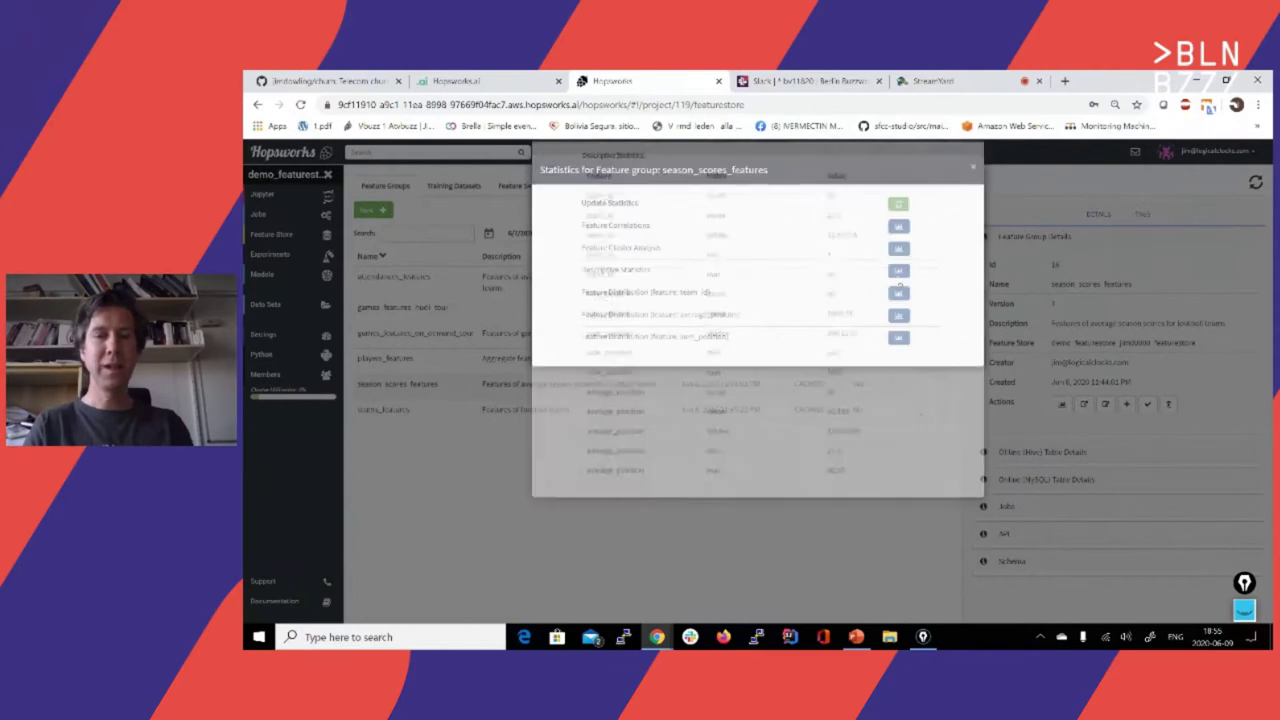
left_click(898, 314)
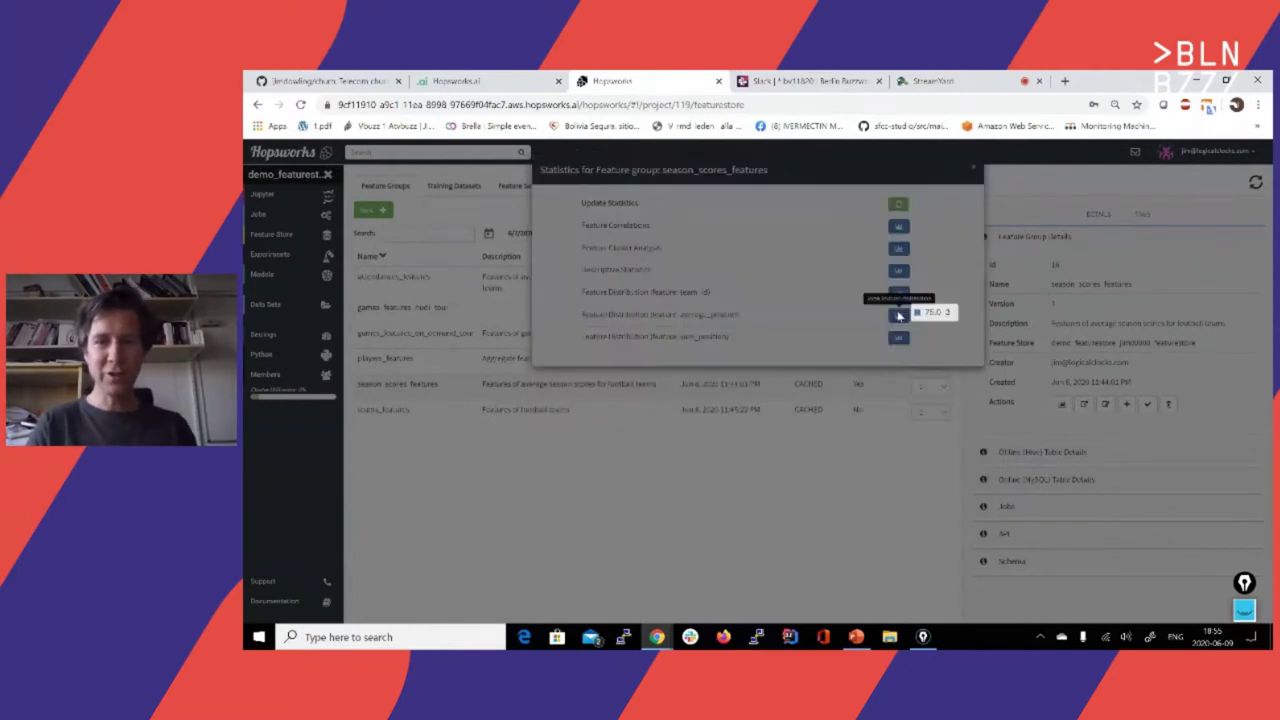
left_click(899, 315)
key("Escape")
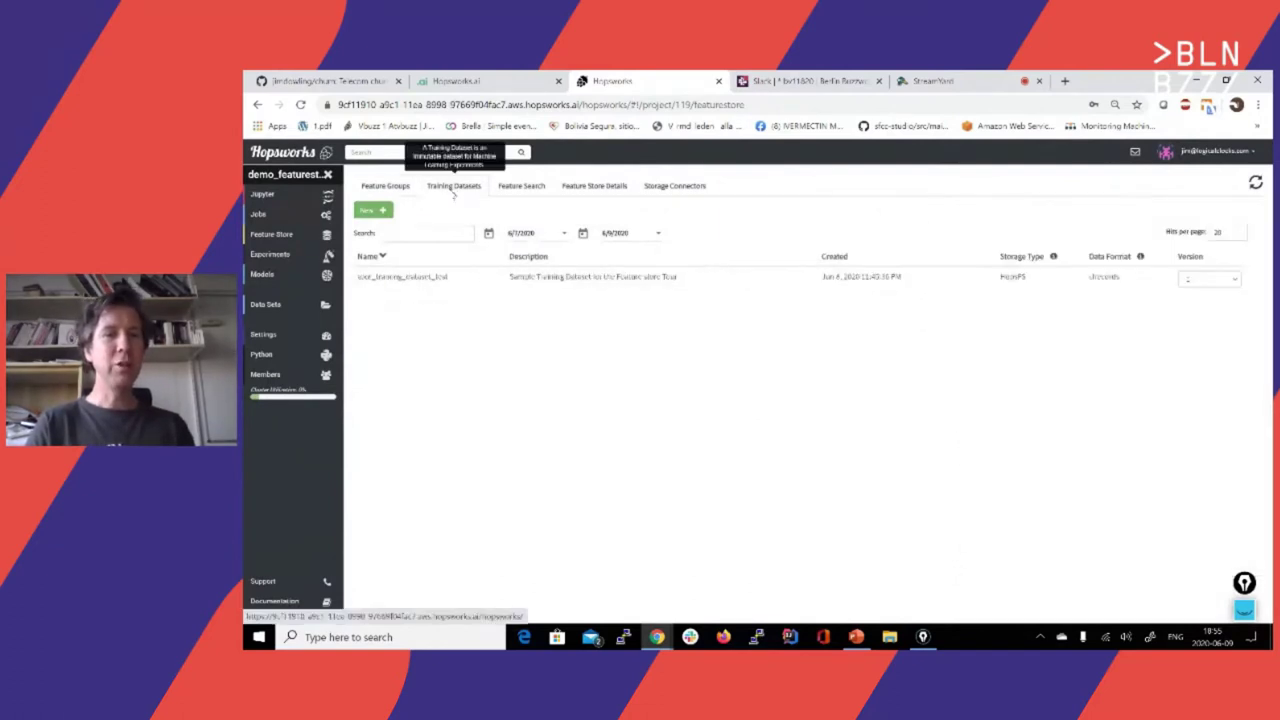
Step: View the feature selection page for a new training dataset, leave it without creating one, and open the feature search
left_click(452, 190)
left_click(378, 210)
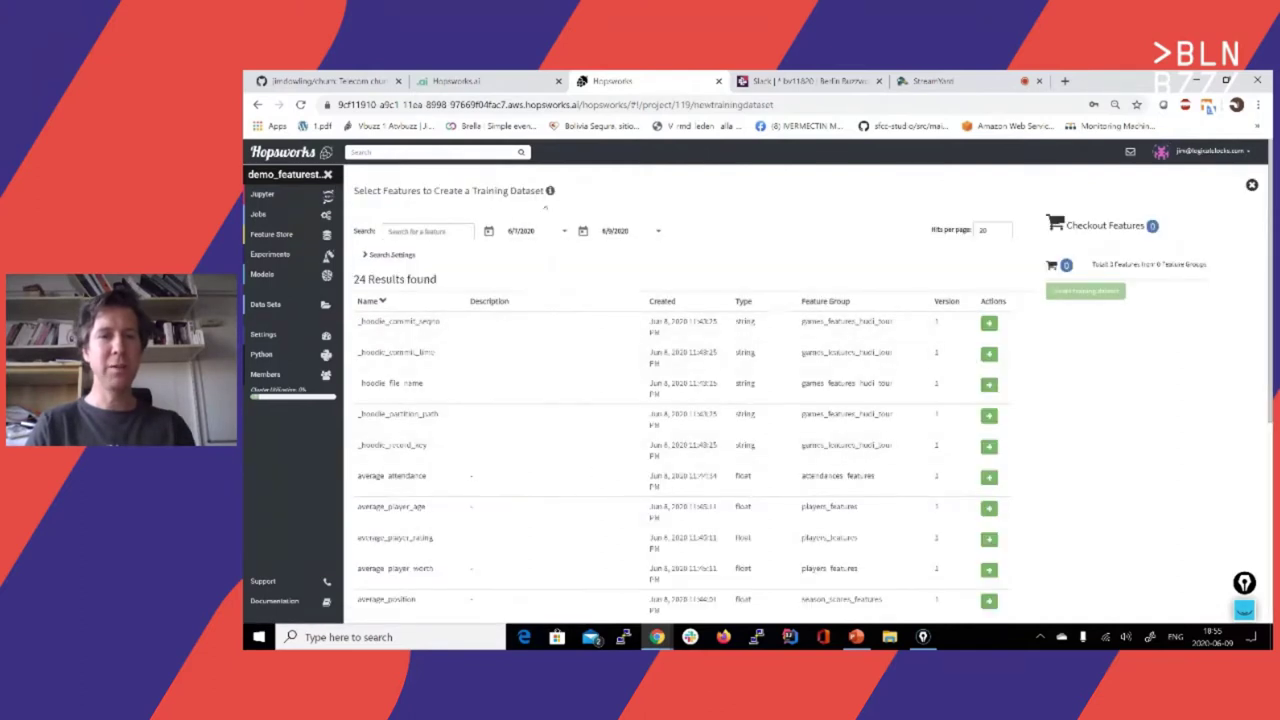
left_click(1251, 185)
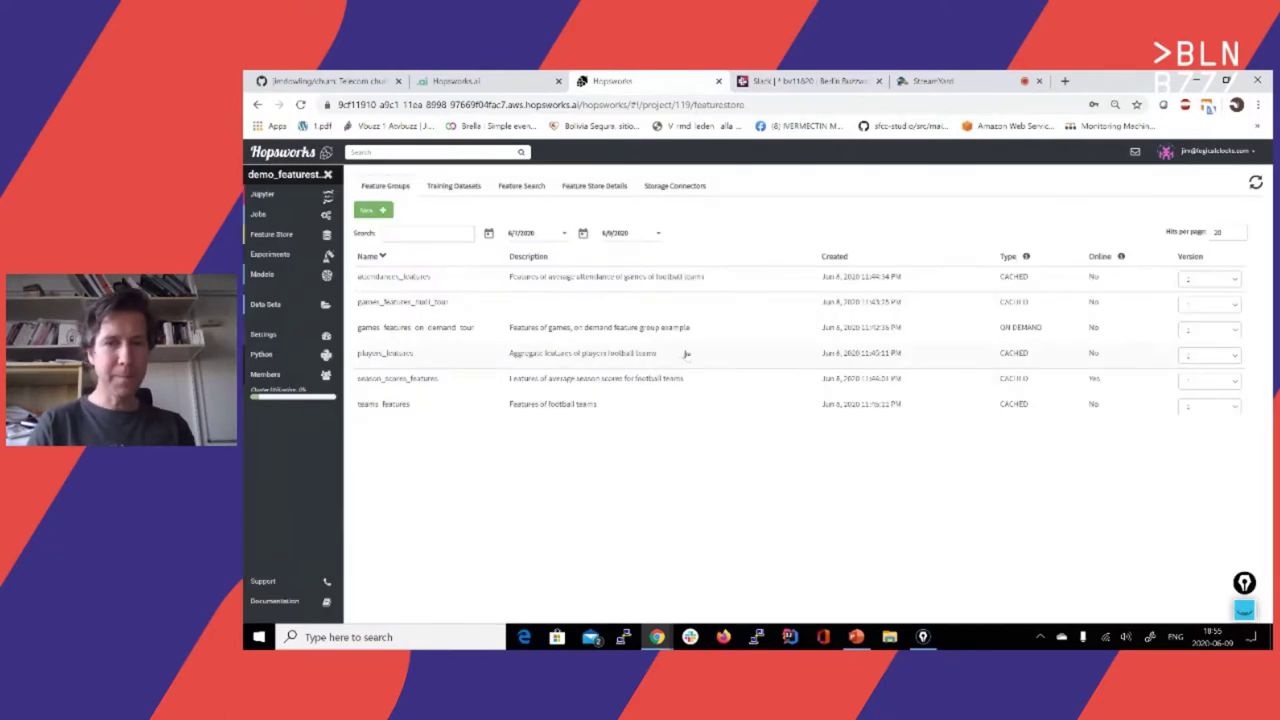
left_click(526, 190)
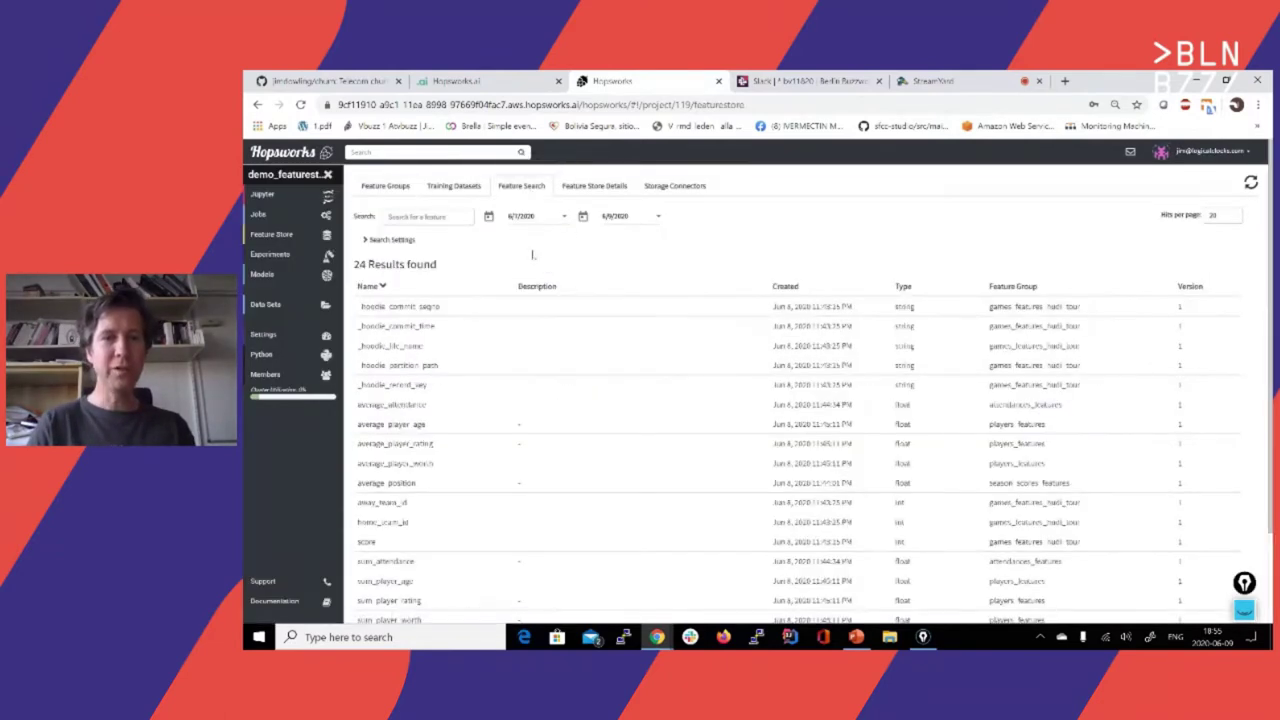
Step: View the demo project's feature store details, and search across all projects for "teams"
left_click(596, 187)
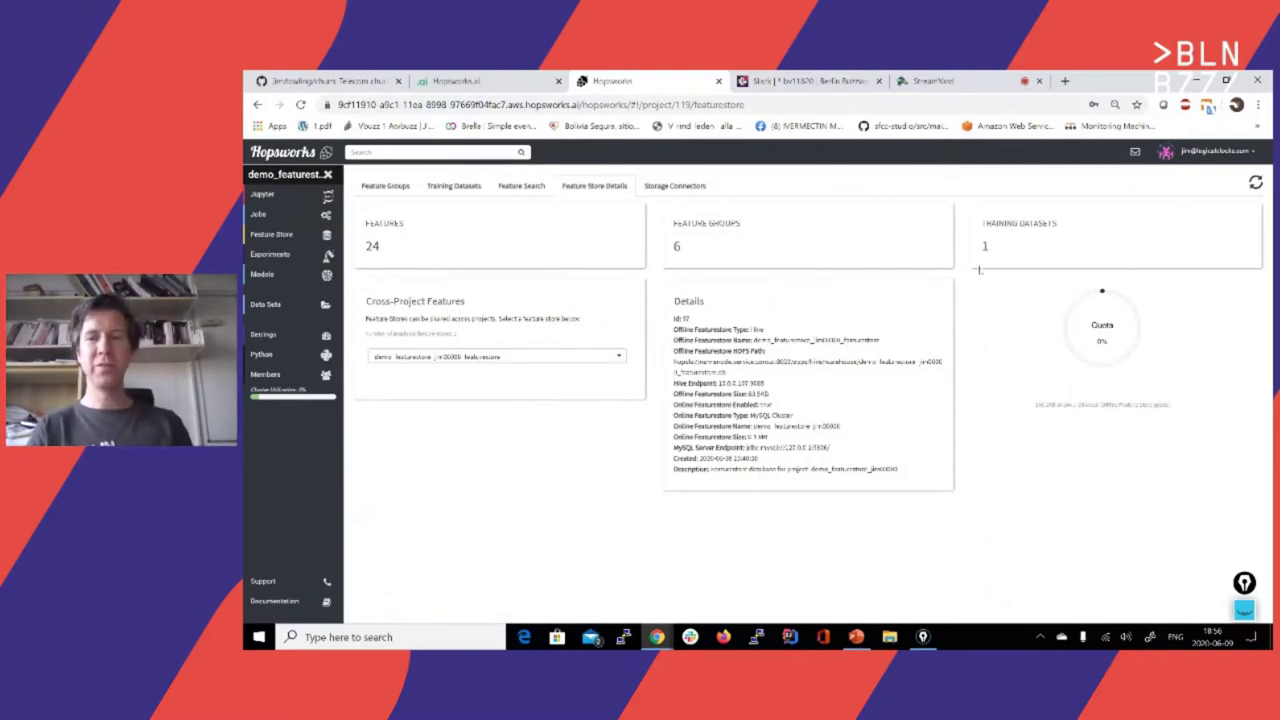
left_click(270, 156)
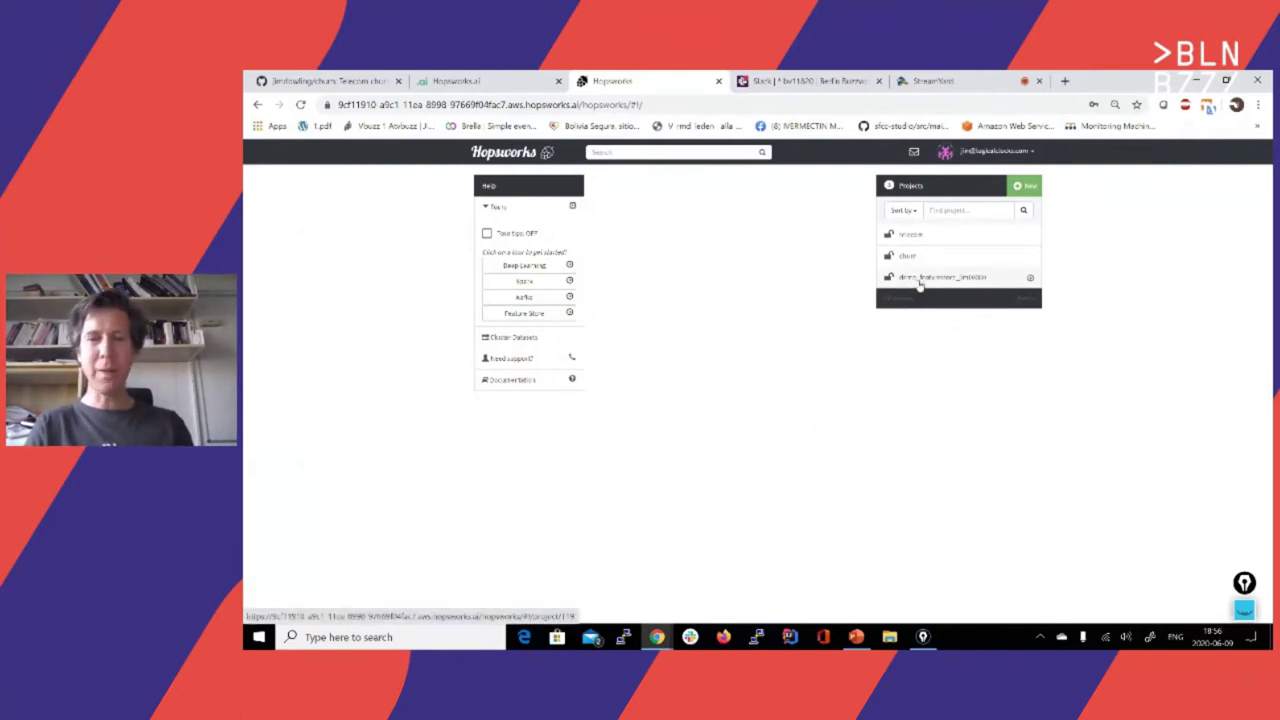
left_click(636, 152)
type("teams")
key("Return")
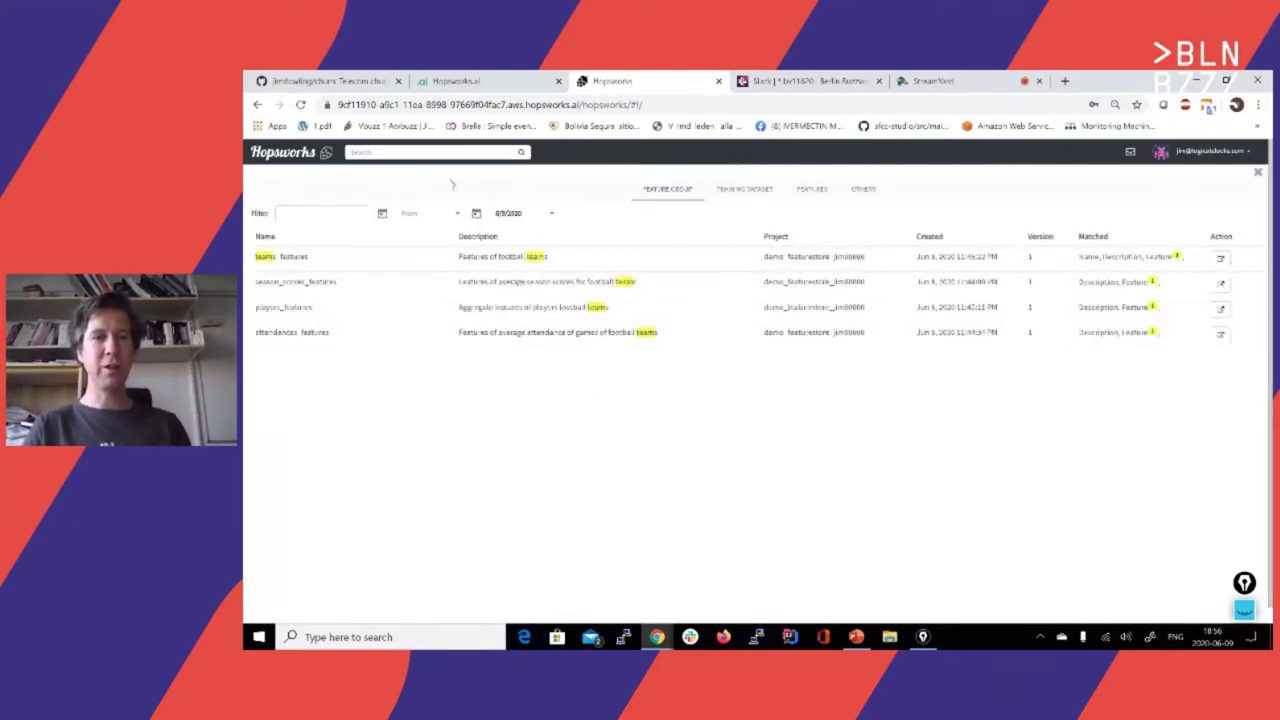
Step: Open the telecom project and start its JupyterLab server
left_click(278, 150)
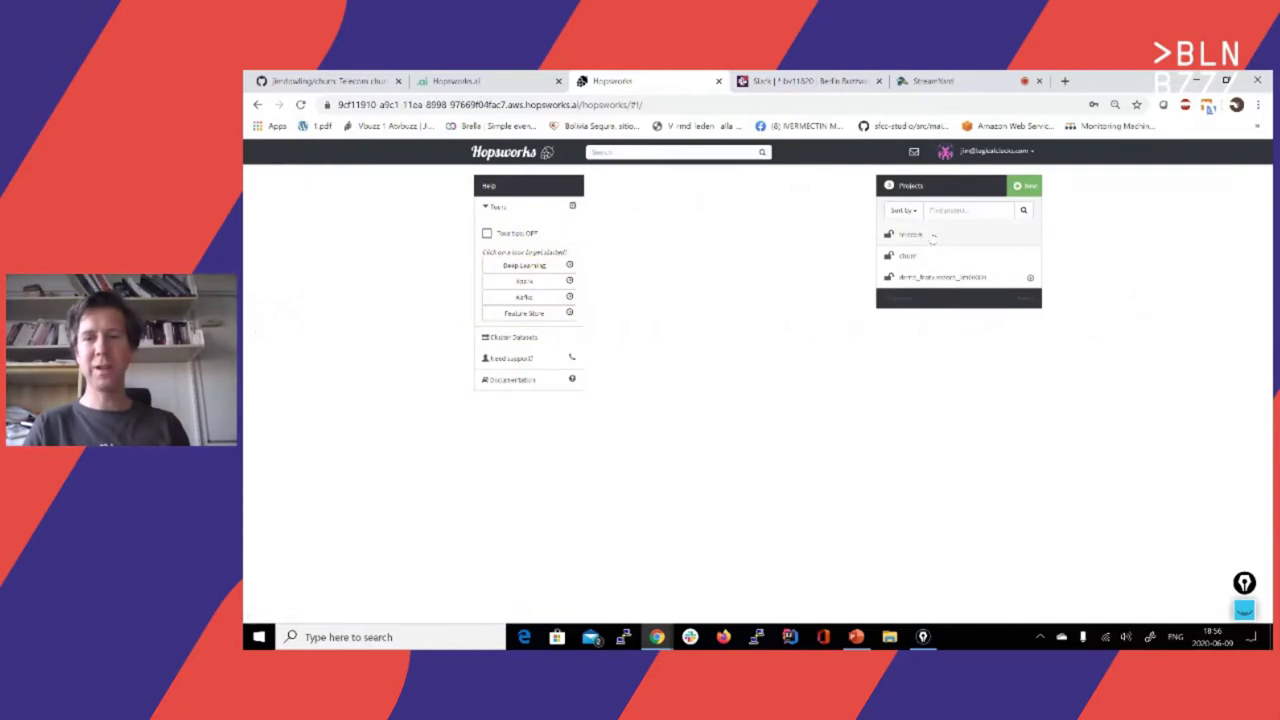
left_click(935, 240)
left_click(262, 194)
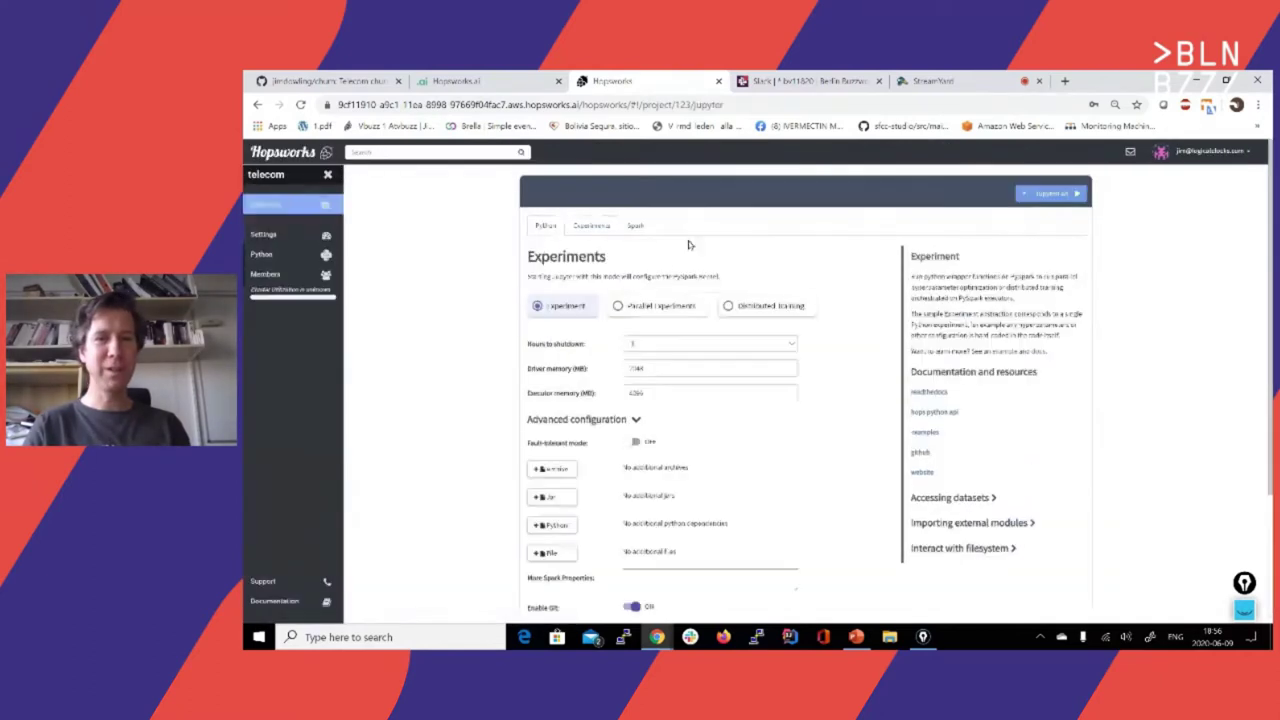
left_click(1052, 193)
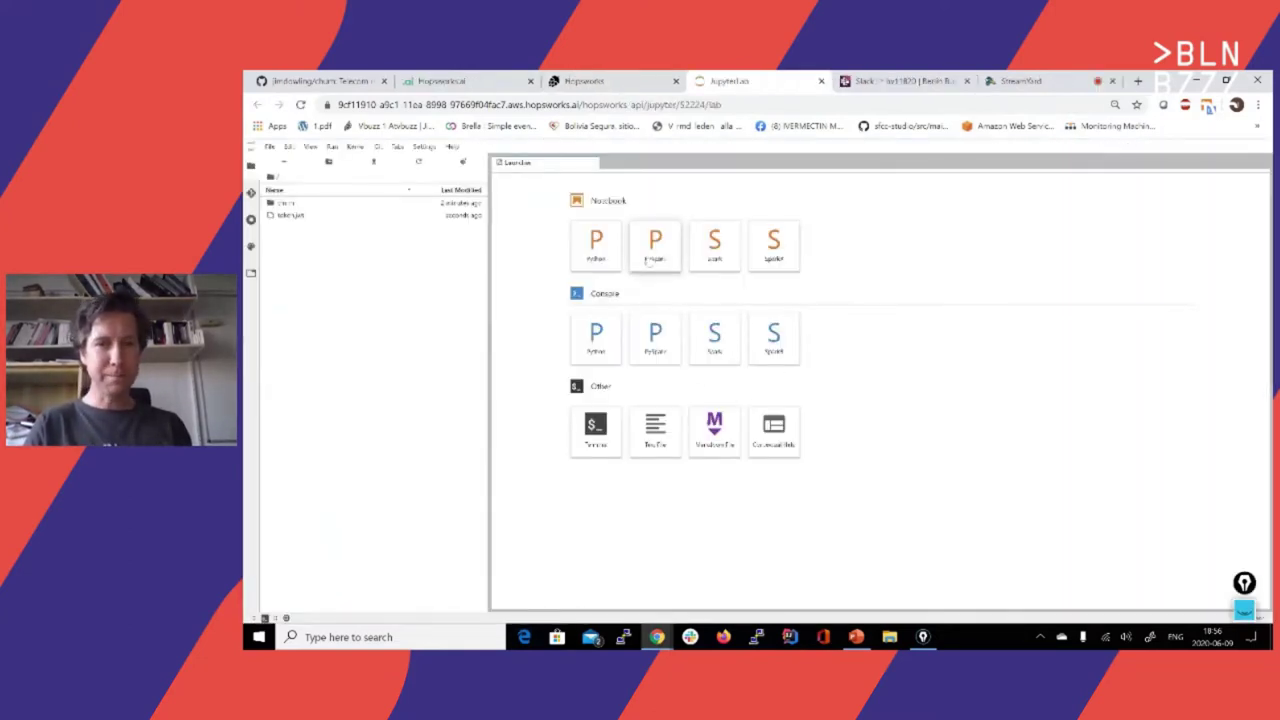
Step: Open the churn_create_featuregroups notebook from the churn folder and run all its cells
double_click(290, 202)
double_click(357, 203)
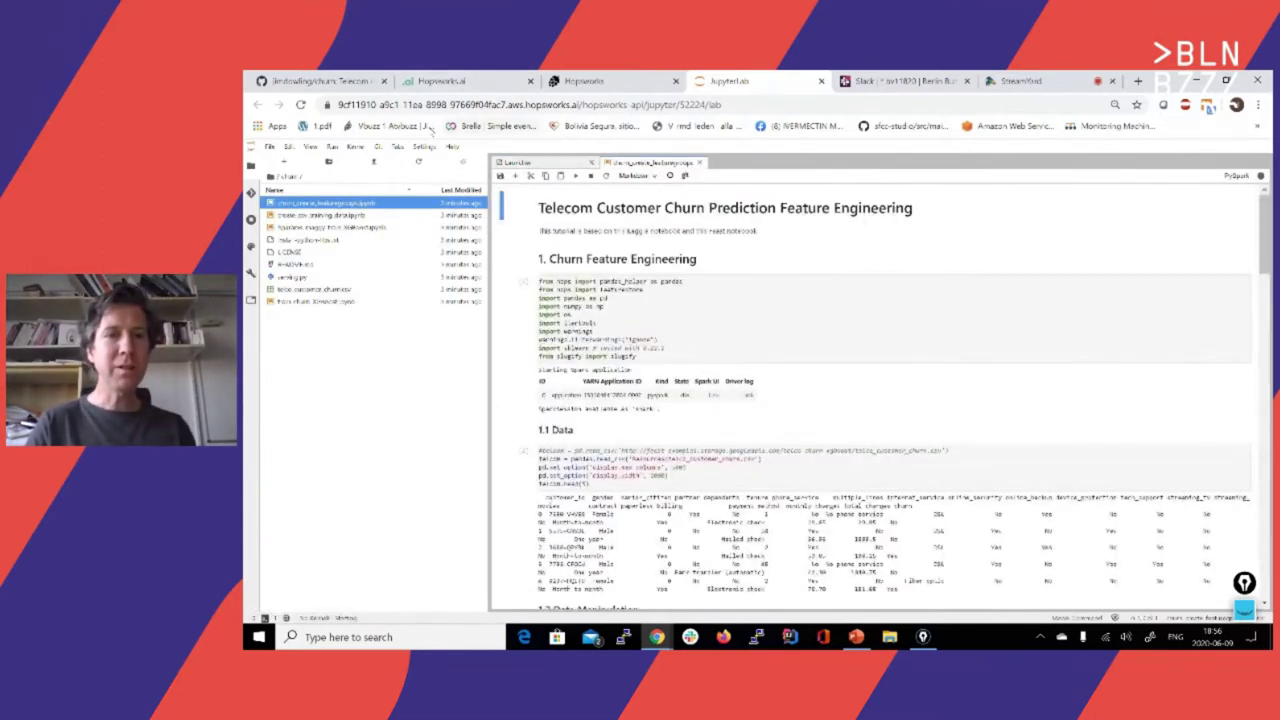
left_click(332, 148)
left_click(366, 264)
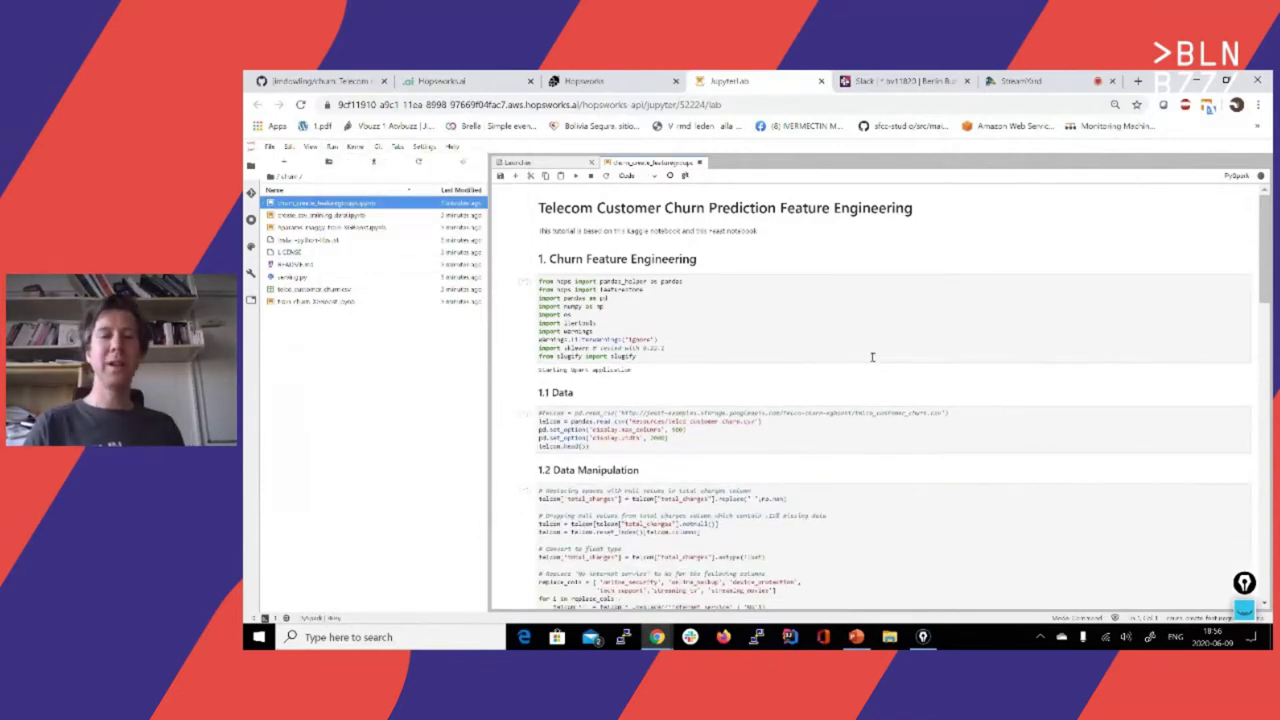
Step: Change the CSV path read in the notebook's Data cell to Resources/churn/telco_customer_churn.csv
key("ctrl+plus")
key("ctrl+plus")
key("ctrl+plus")
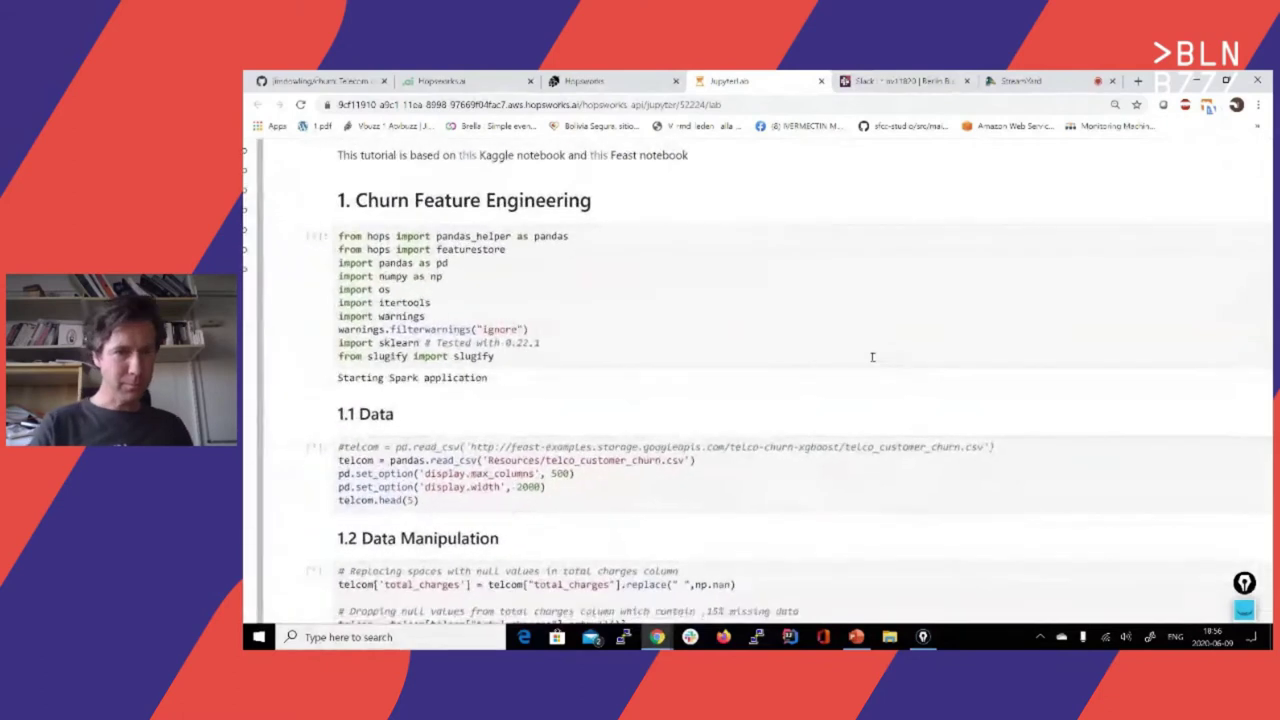
key("ctrl+minus")
scroll(872, 357, "down", 3)
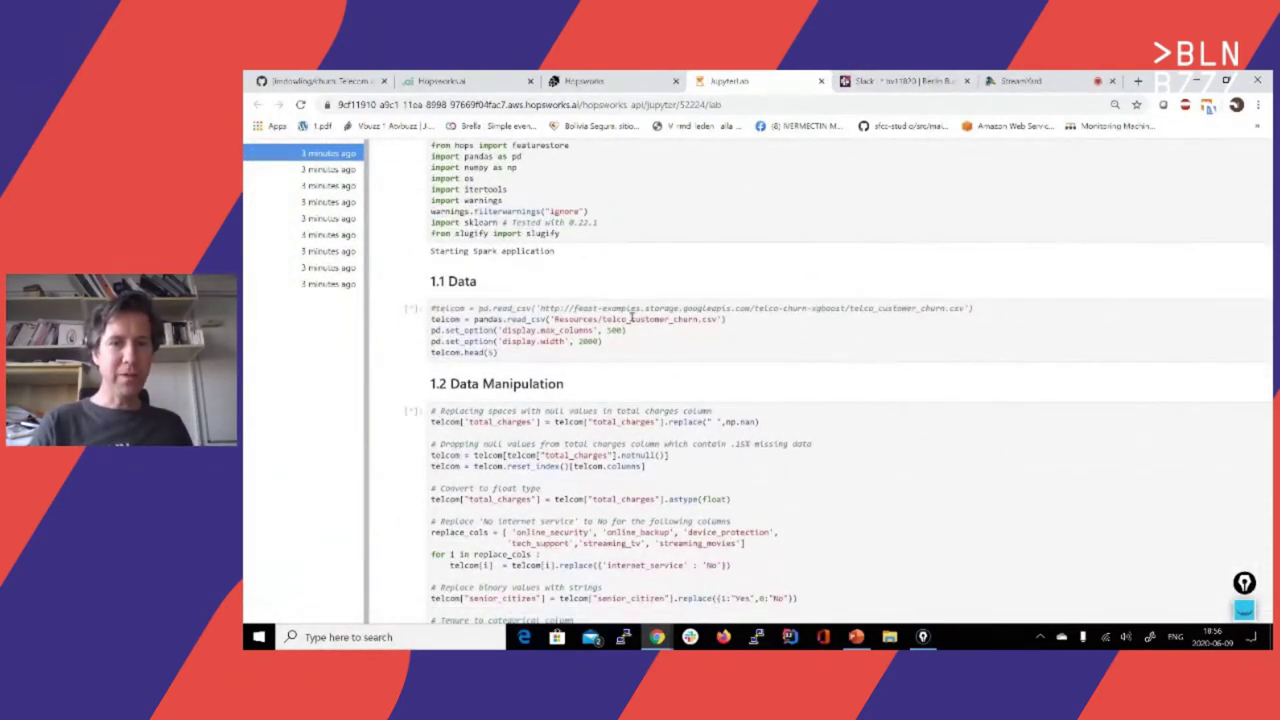
left_click(633, 317)
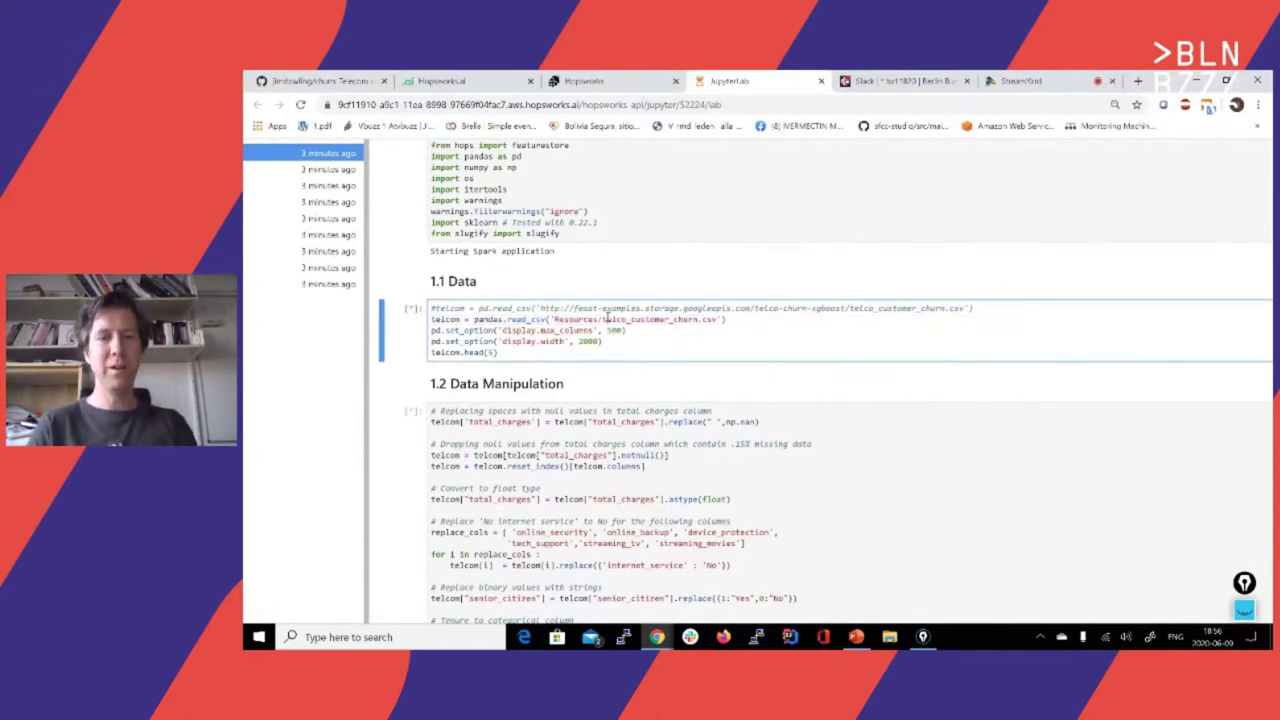
type("data/")
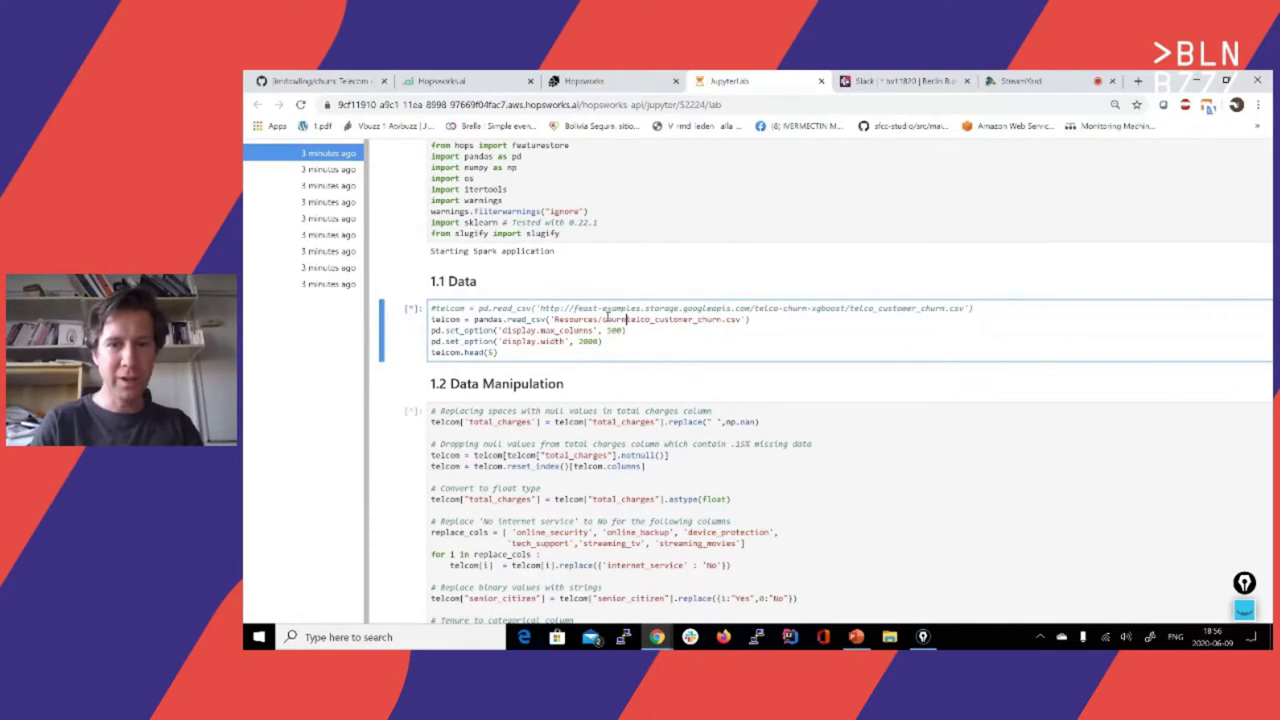
type("/")
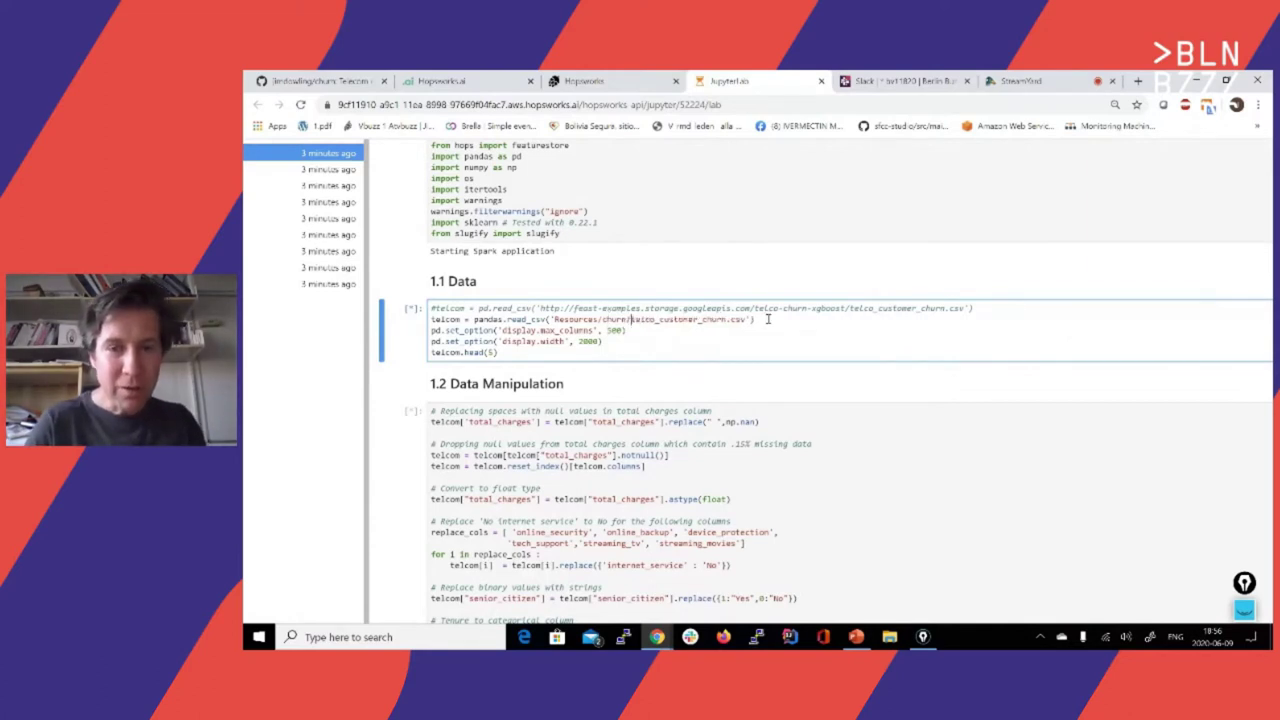
Step: Review the data manipulation and data processing cells down to the create_featuregroup call in the Create FeatureGroups section
scroll(706, 358, "down", 2)
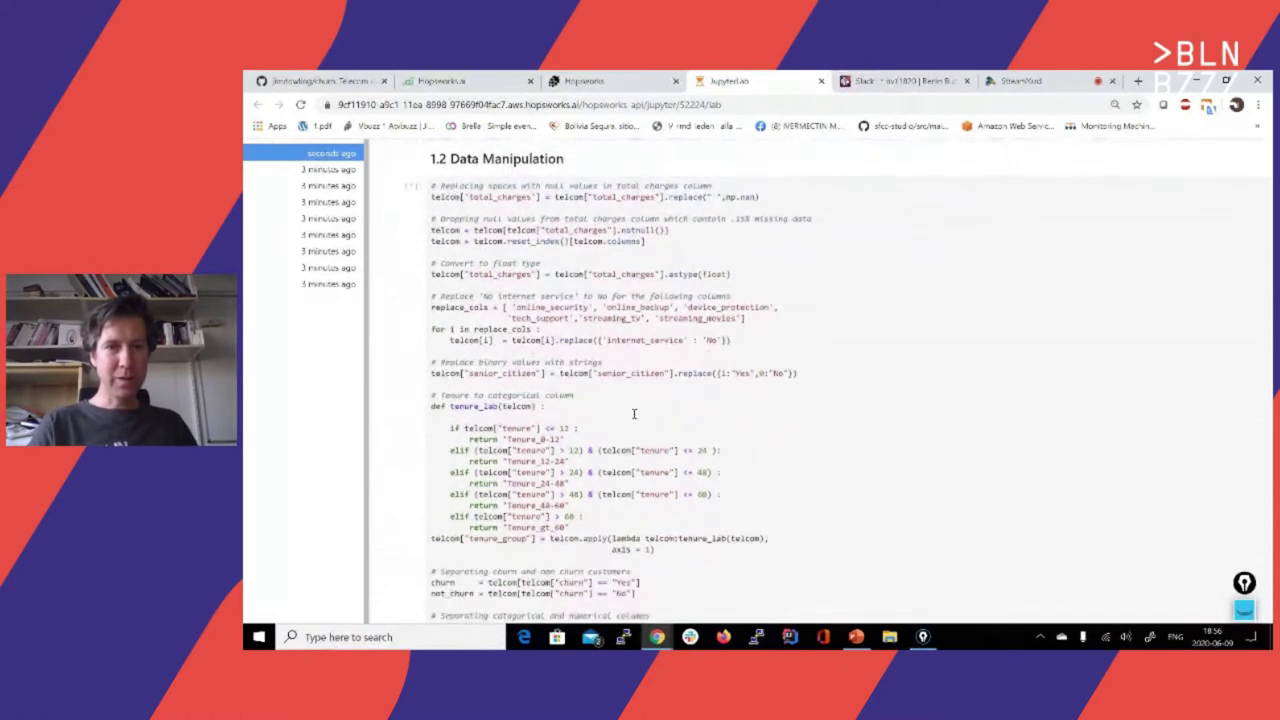
scroll(727, 442, "down", 10)
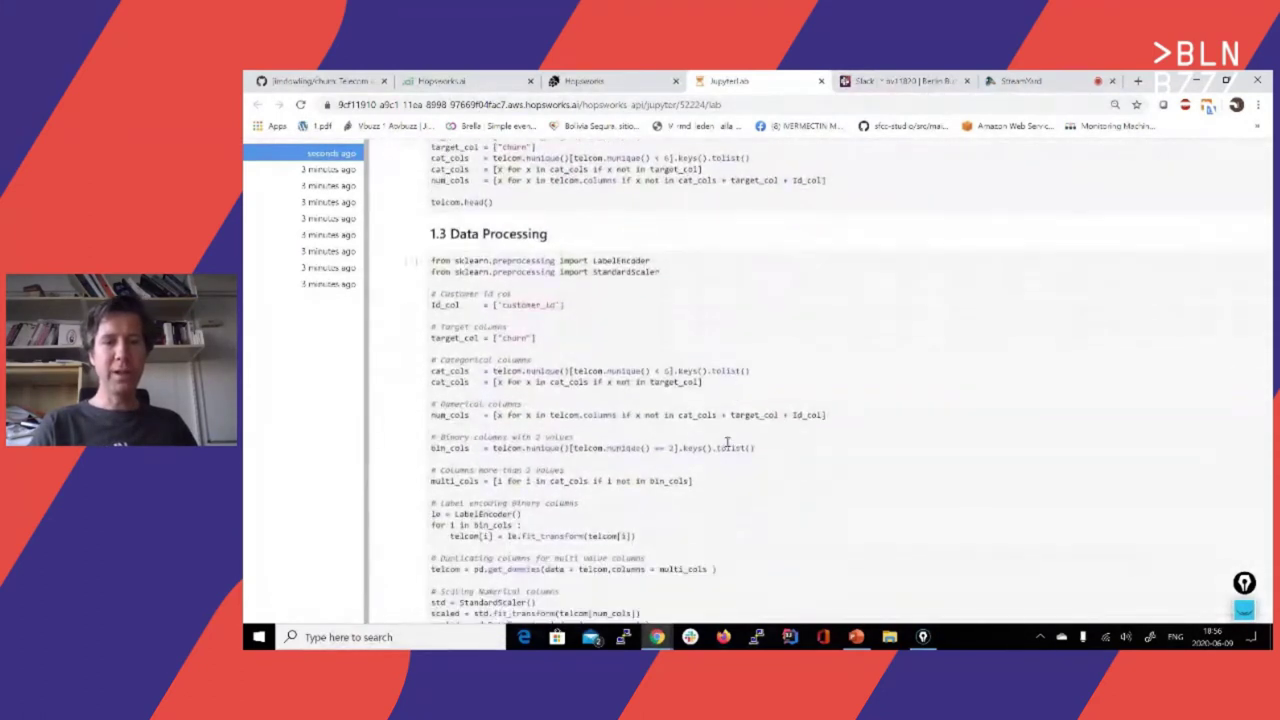
scroll(732, 364, "down", 14)
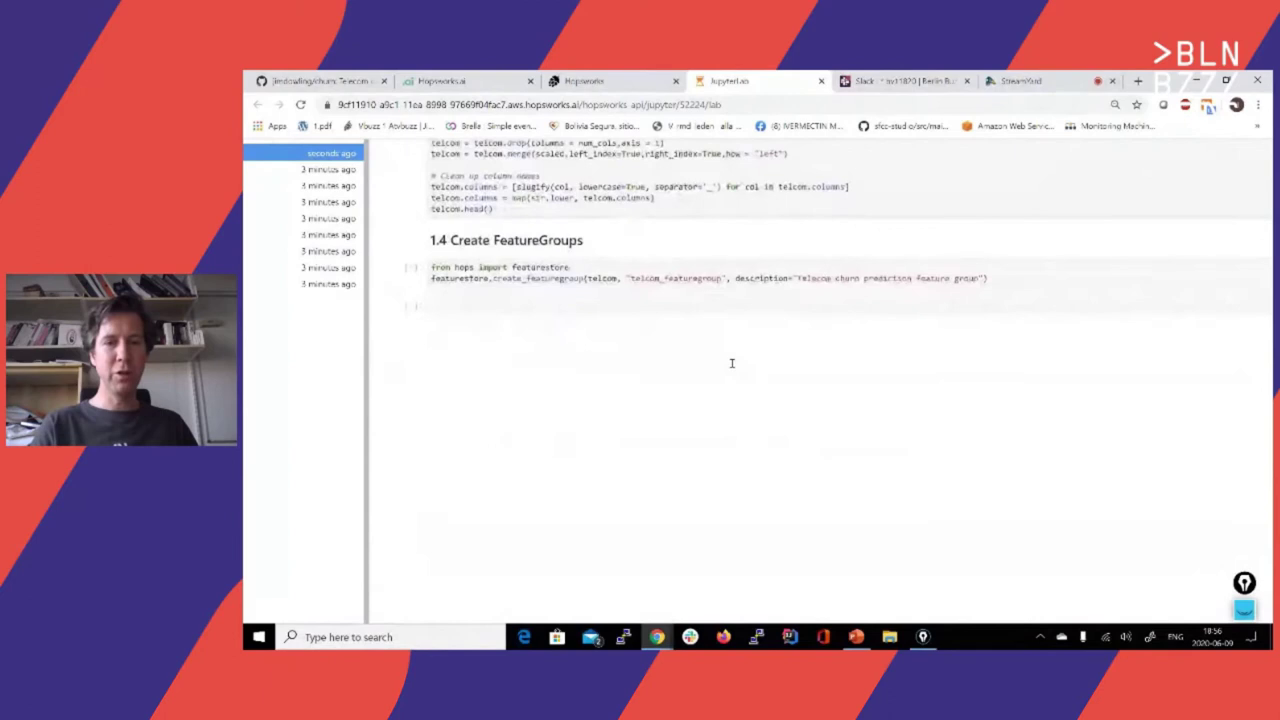
double_click(493, 276)
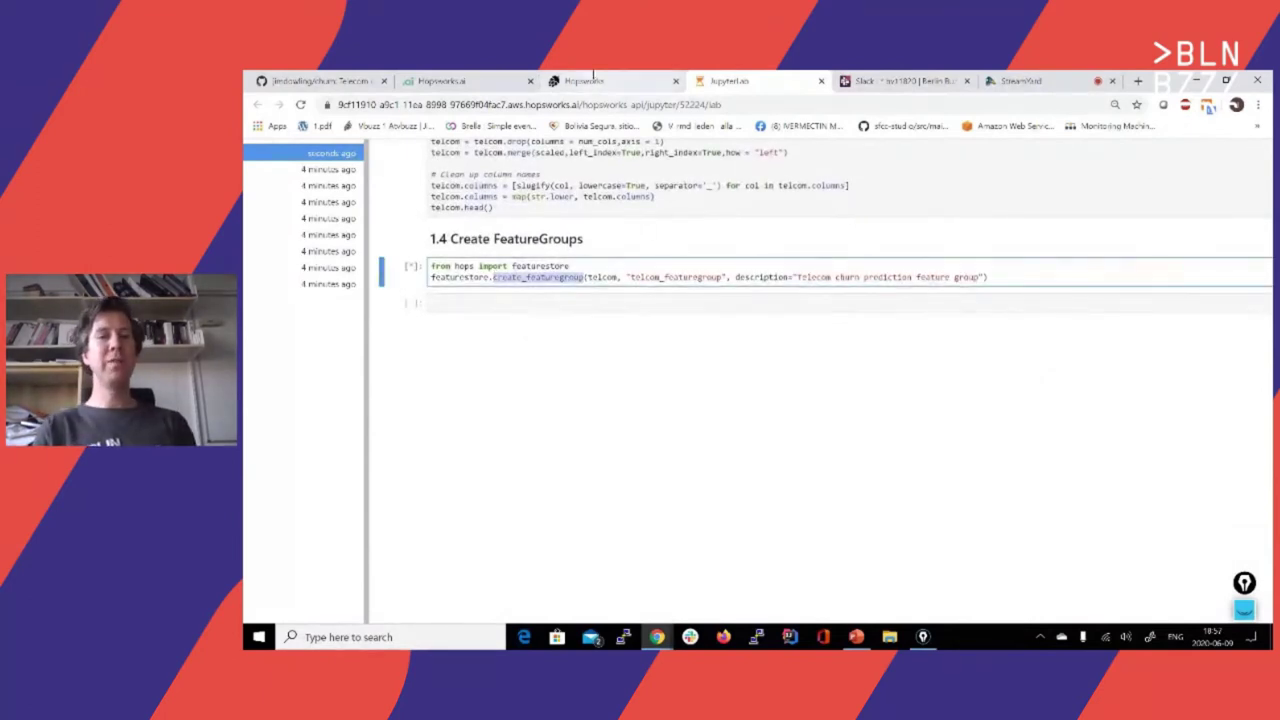
Step: Open the Spark UI of the telecom notebook's running application and view its executors
left_click(595, 80)
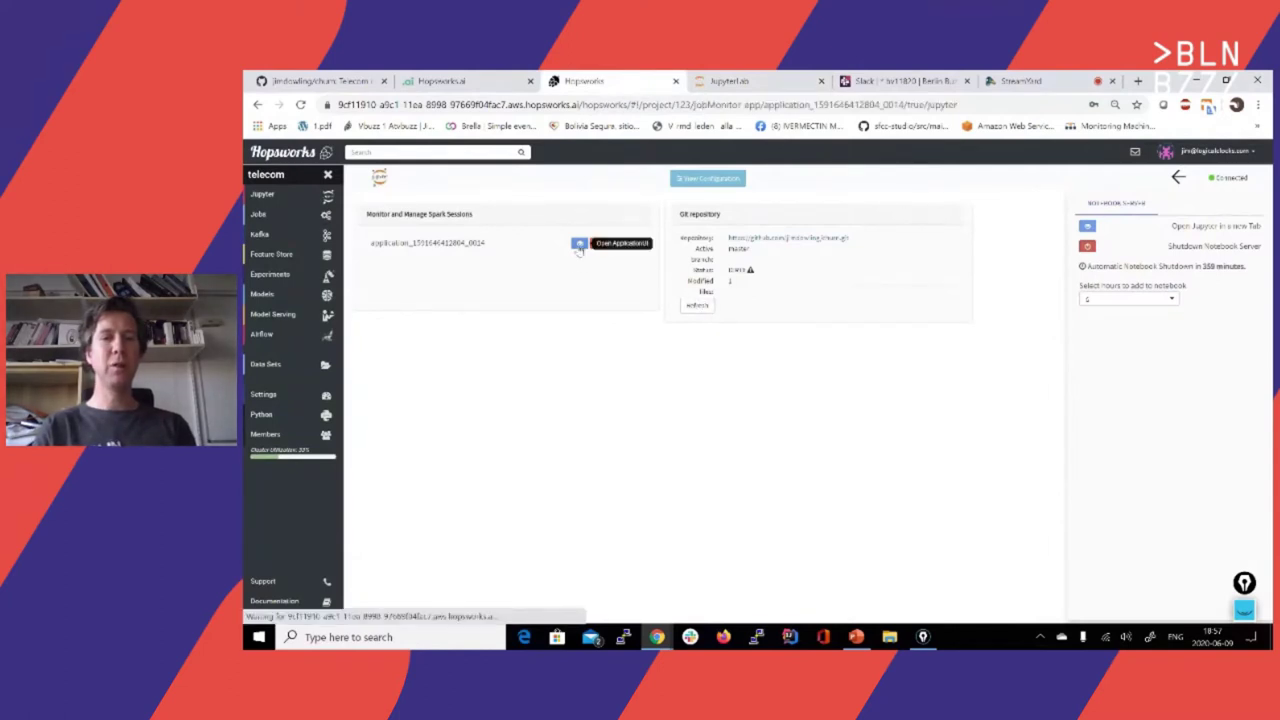
left_click(579, 244)
left_click(646, 202)
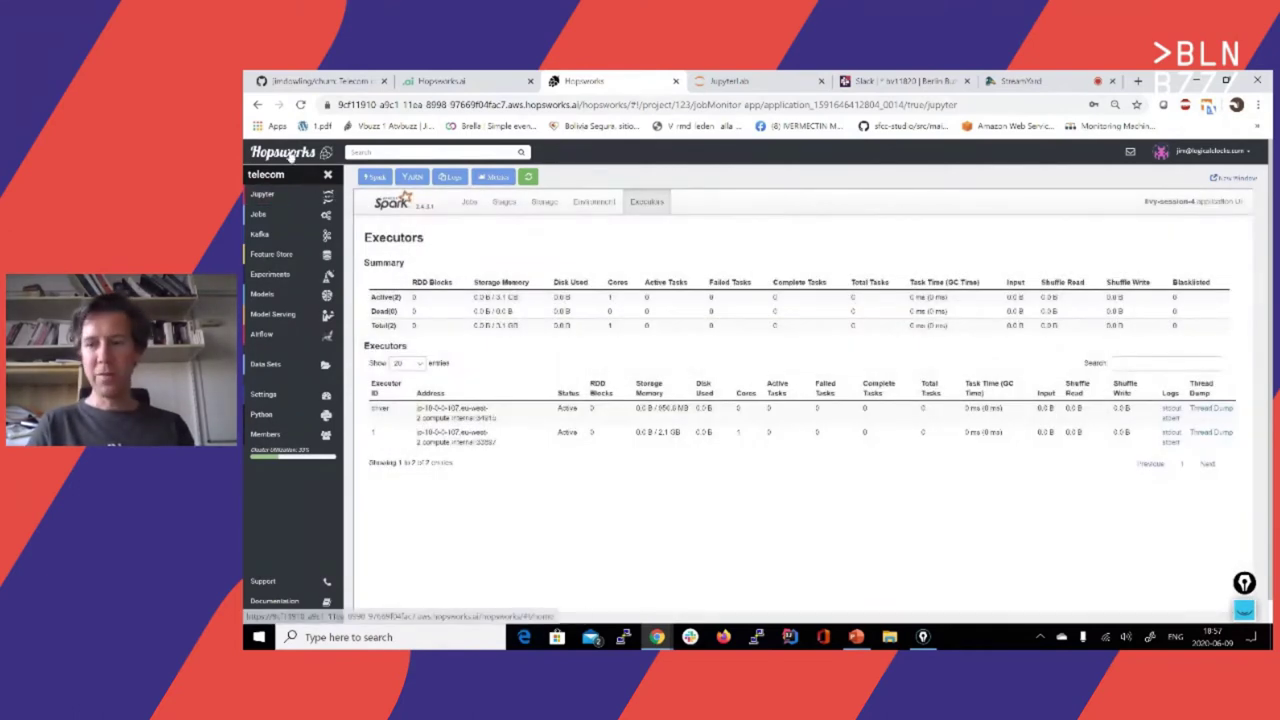
Step: Open the churn project's Feature Store, view the details of telcom_featuregroup and preview its data
left_click(291, 156)
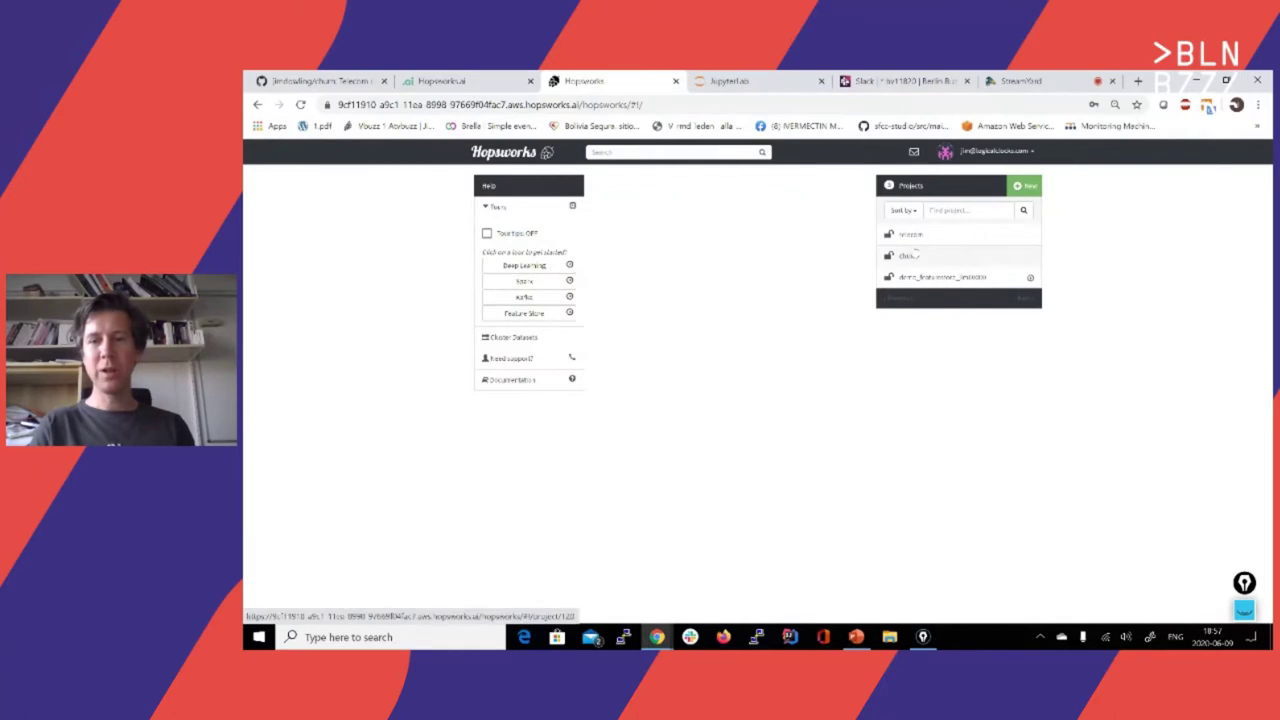
left_click(912, 256)
left_click(280, 258)
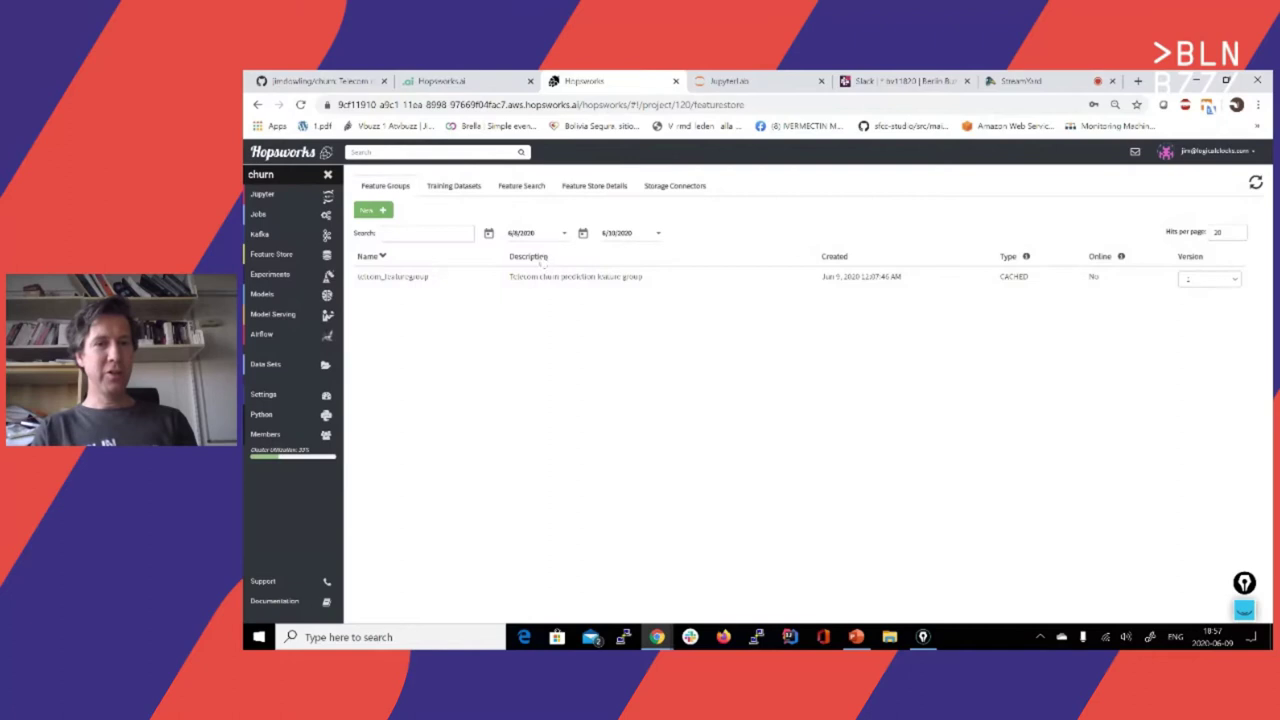
left_click(548, 276)
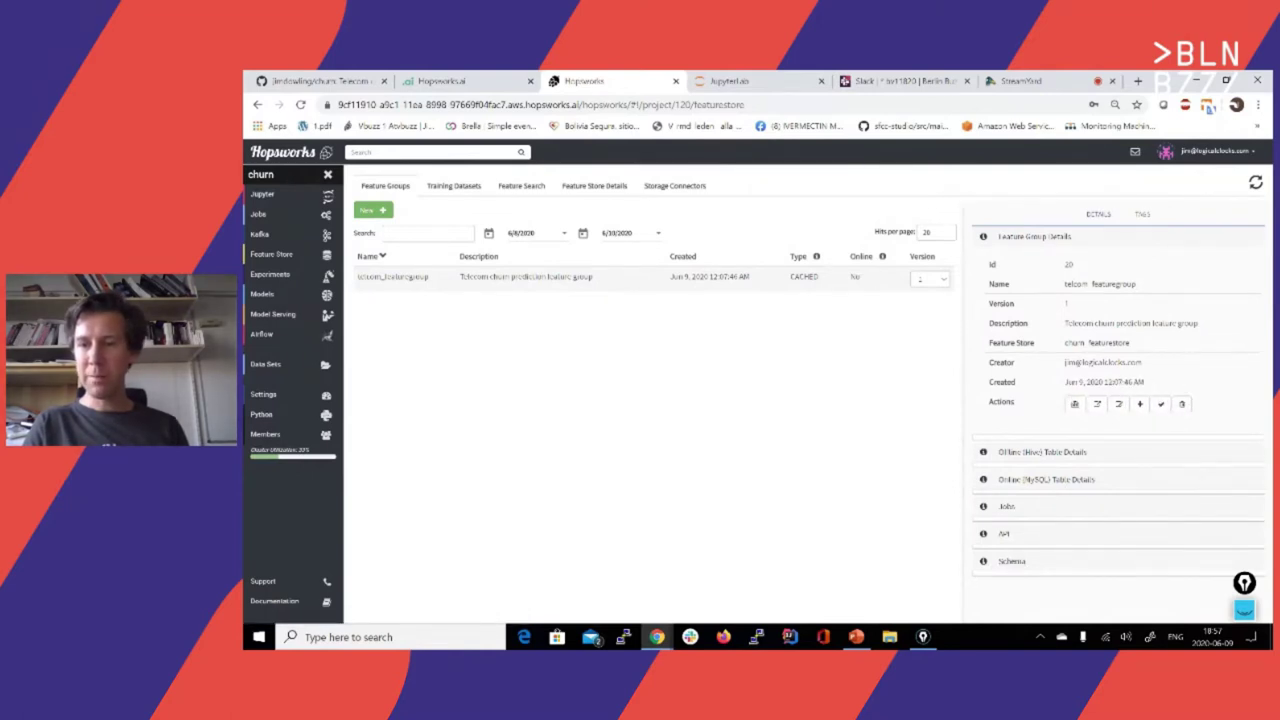
left_click(1097, 403)
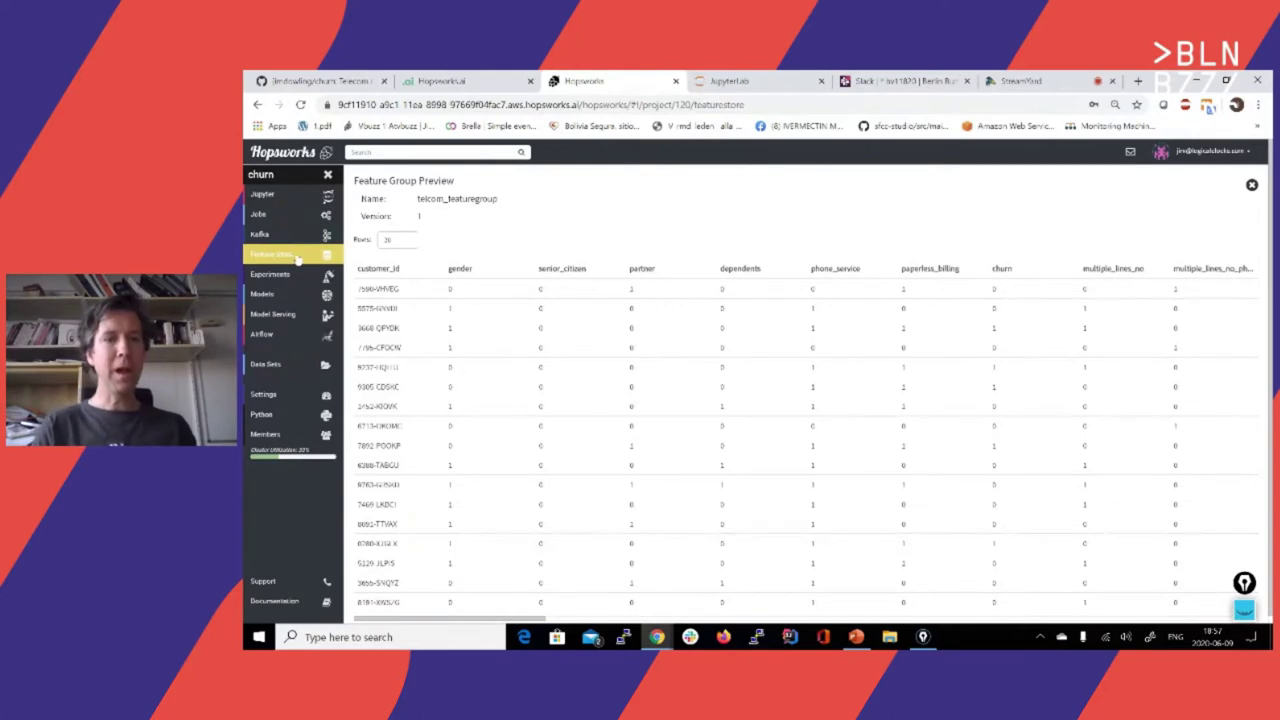
Step: View the churn project's jobs, and create a new Airflow ML workflow named training
left_click(299, 214)
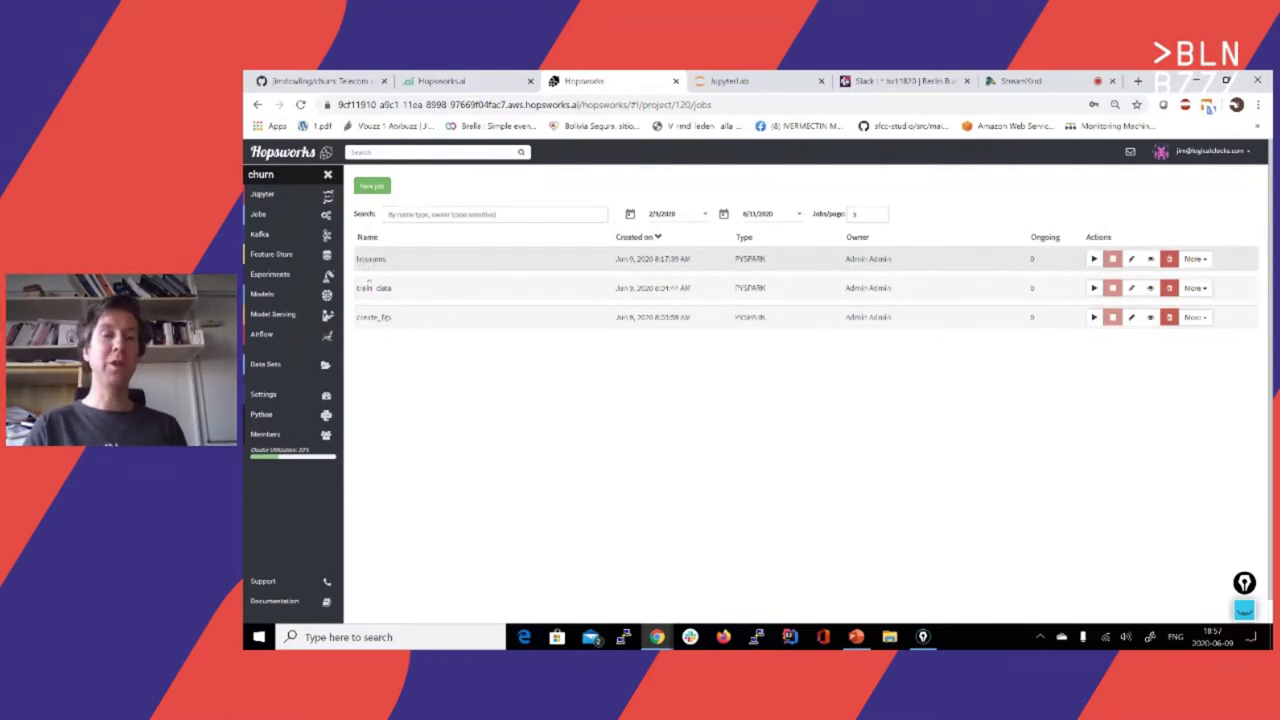
left_click(263, 334)
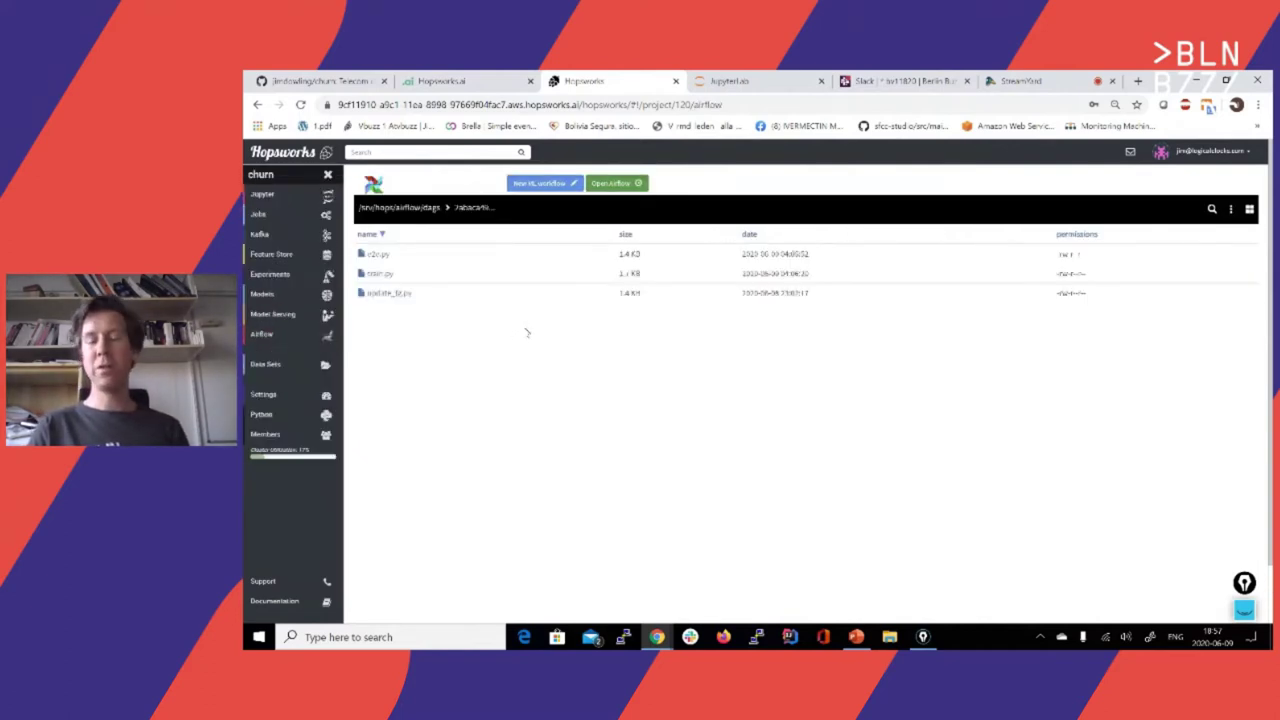
left_click(550, 185)
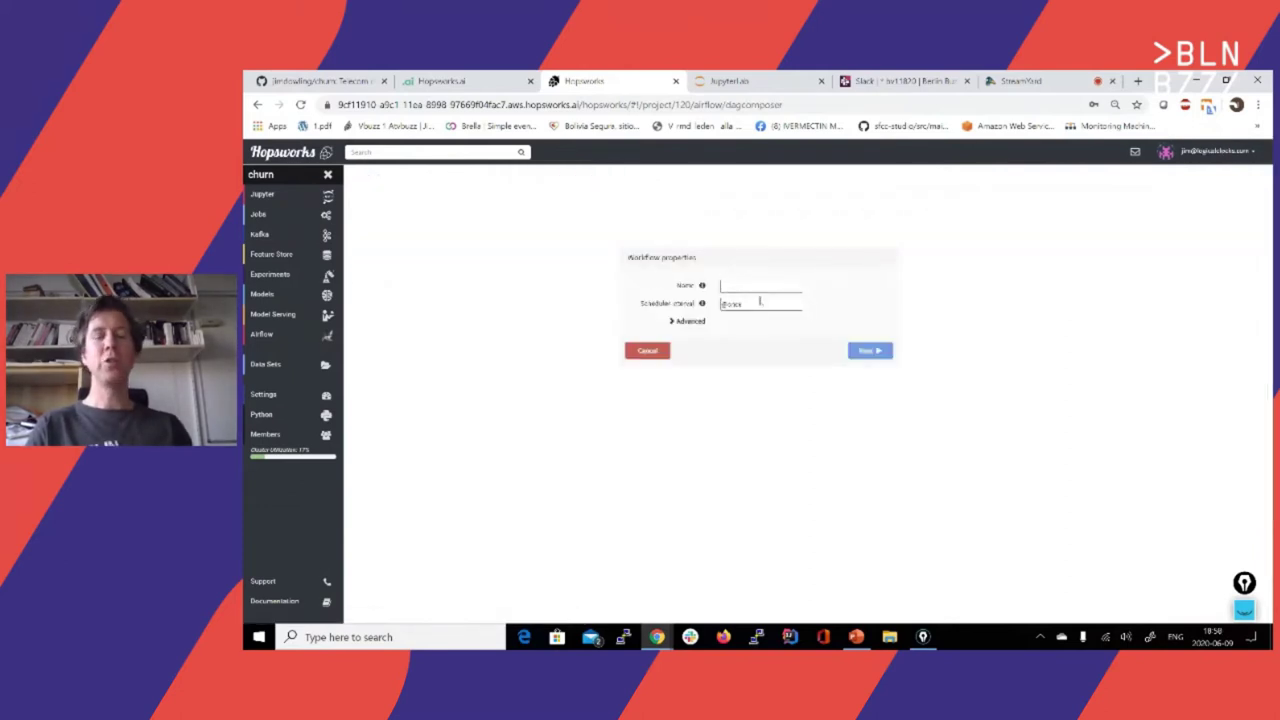
type("training")
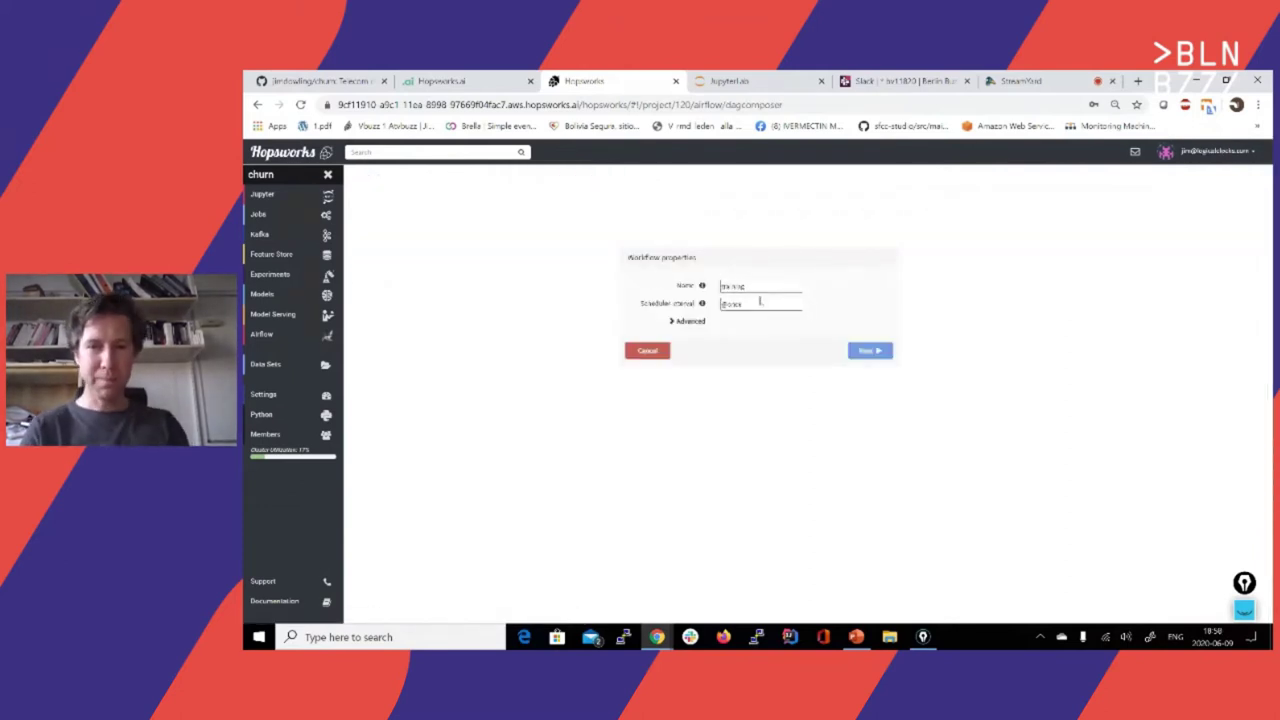
left_click(867, 349)
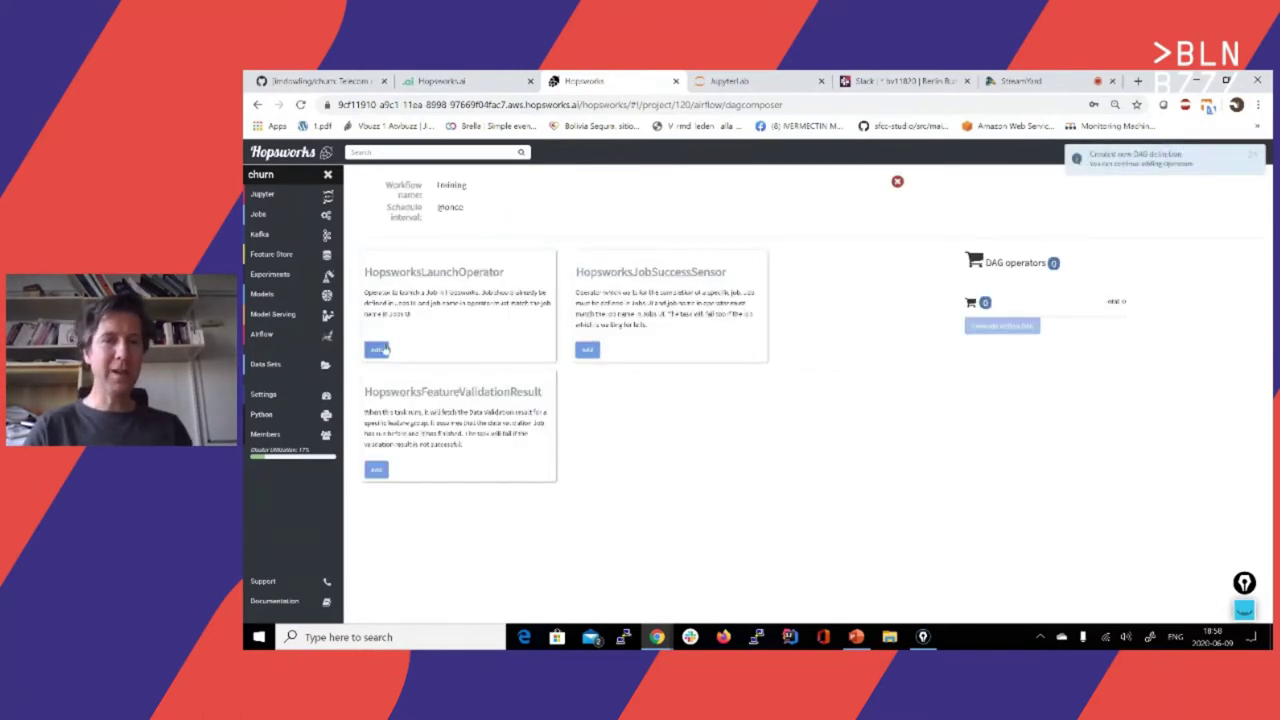
Step: Add a HopsworksLaunchOperator for the hparams job to the workflow, with wait to finish turned on
left_click(377, 349)
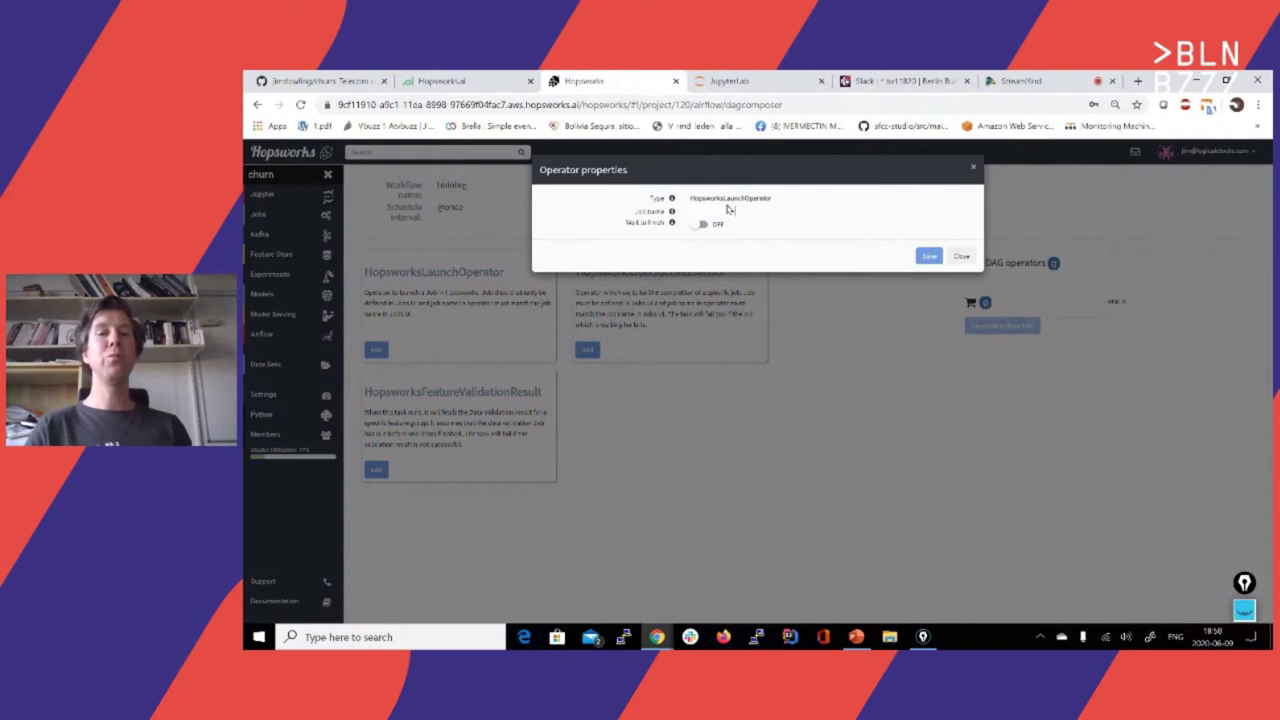
left_click(703, 222)
left_click(728, 211)
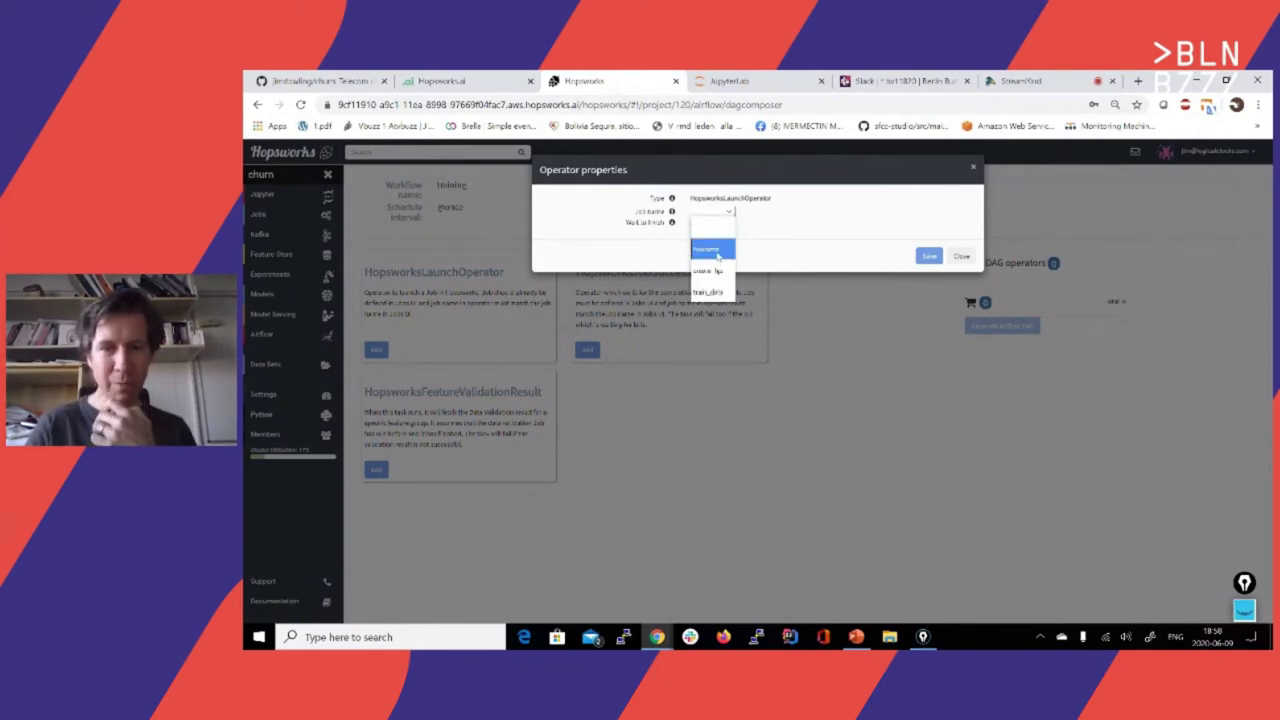
left_click(712, 249)
left_click(928, 256)
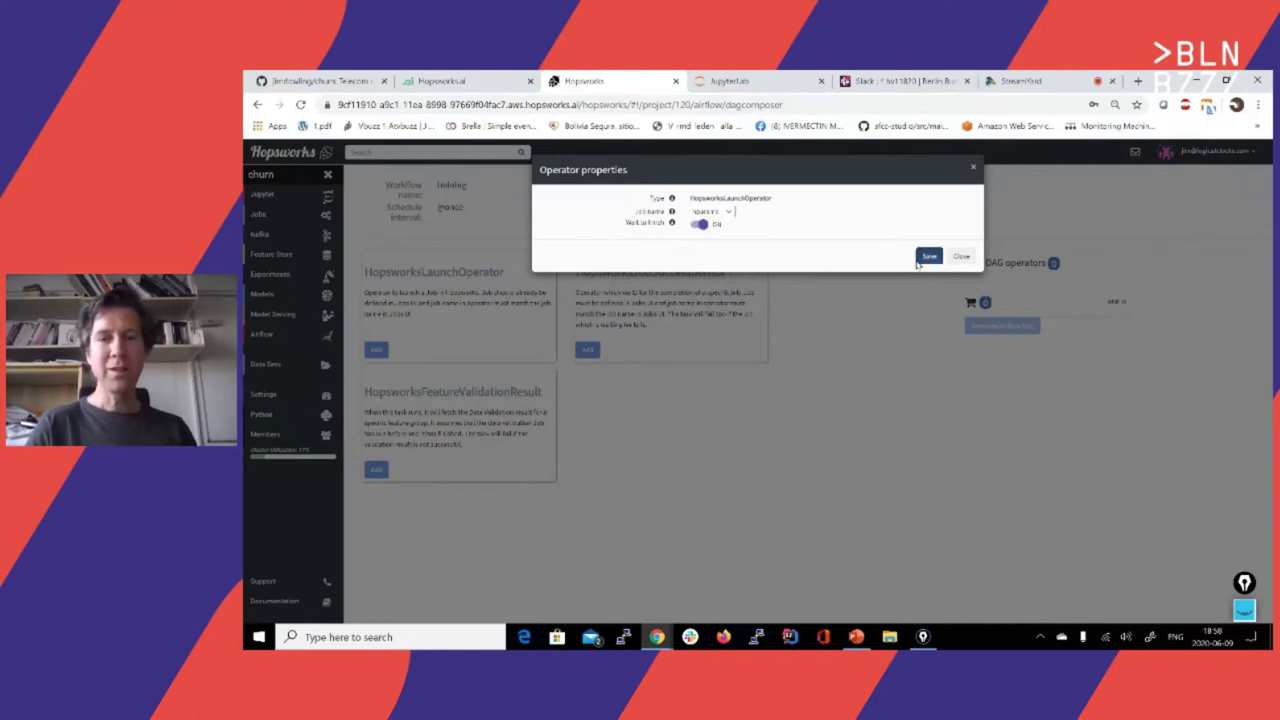
Step: Add a second HopsworksLaunchOperator for the train_data job that runs after launch_hparams, and generate the Airflow DAG
left_click(376, 350)
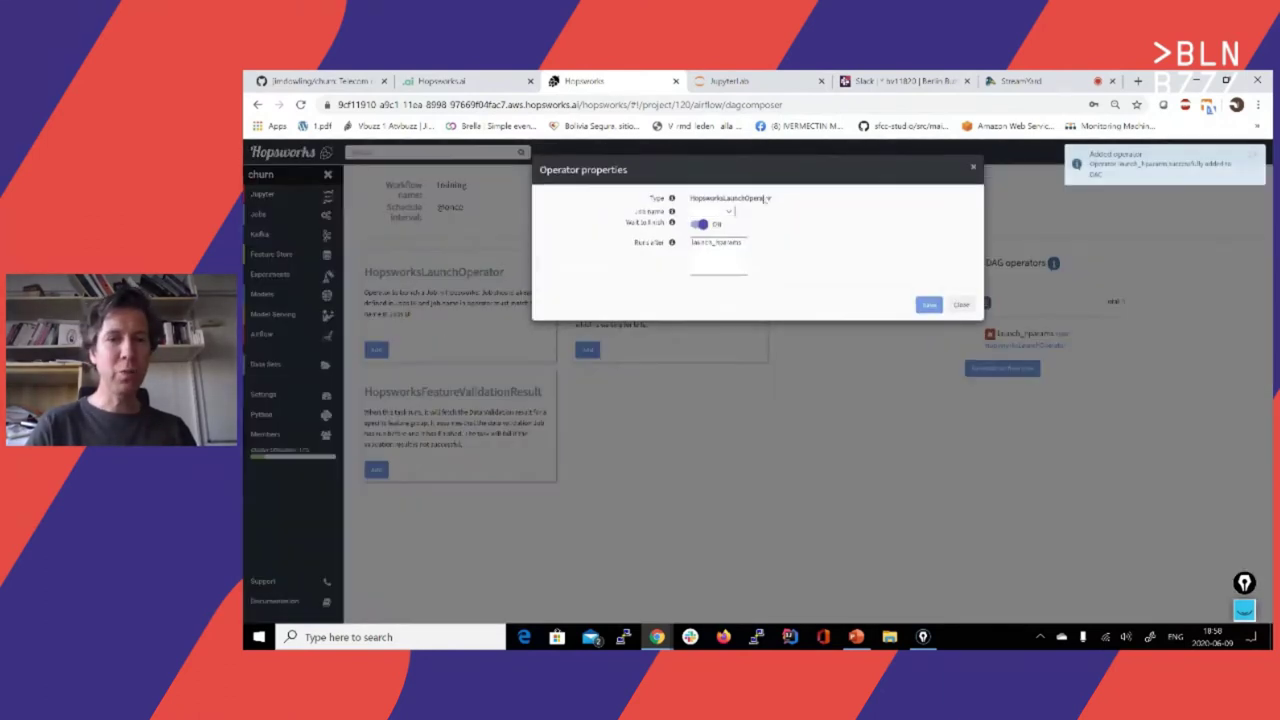
double_click(734, 245)
left_click(720, 211)
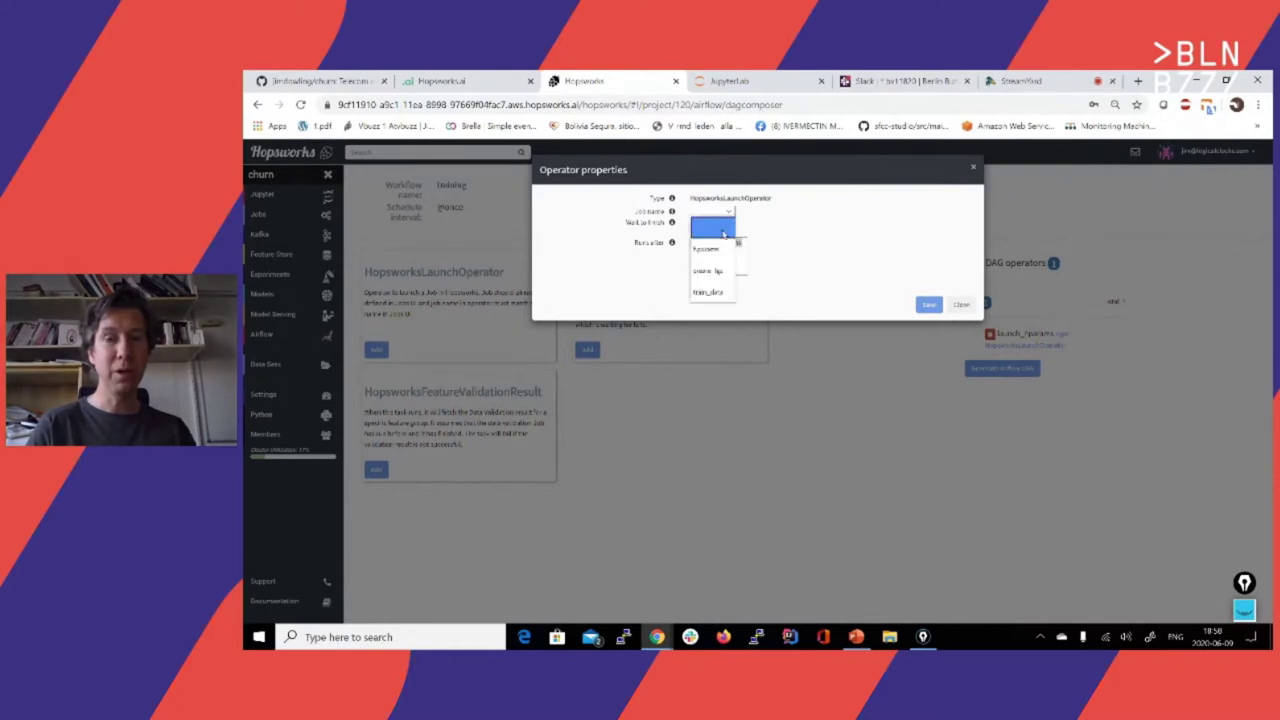
left_click(720, 276)
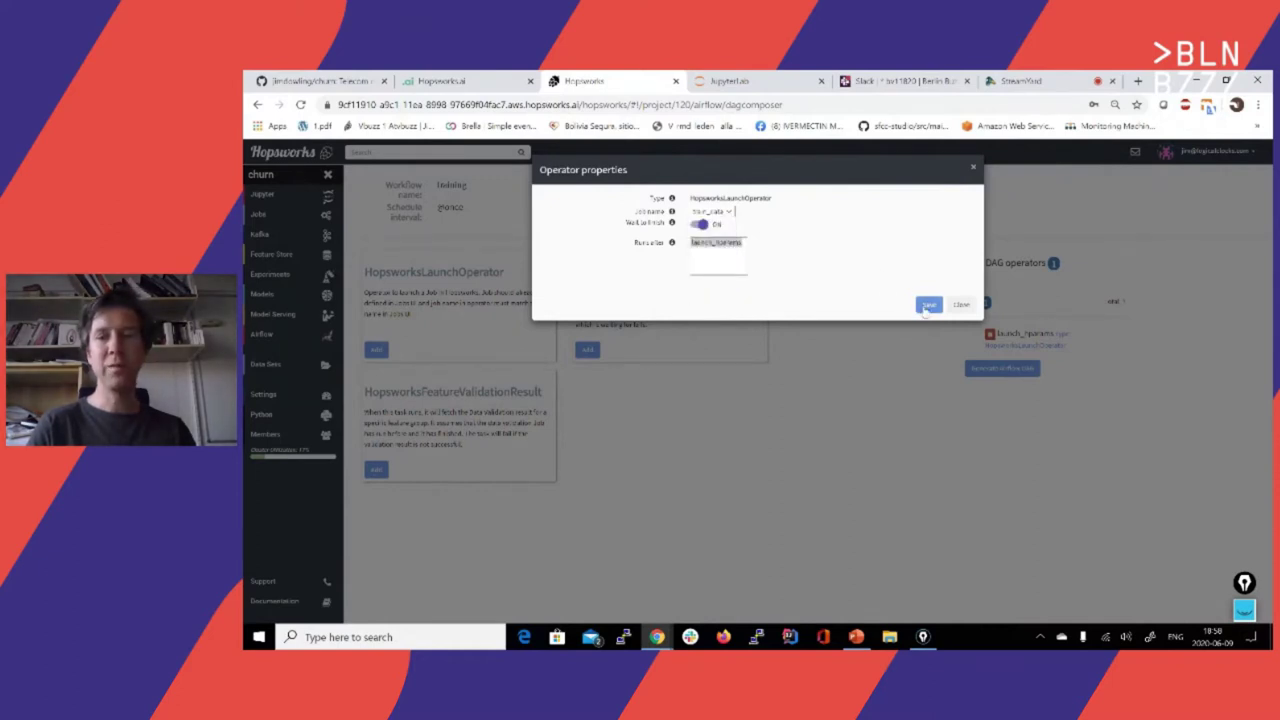
left_click(928, 304)
left_click(1003, 411)
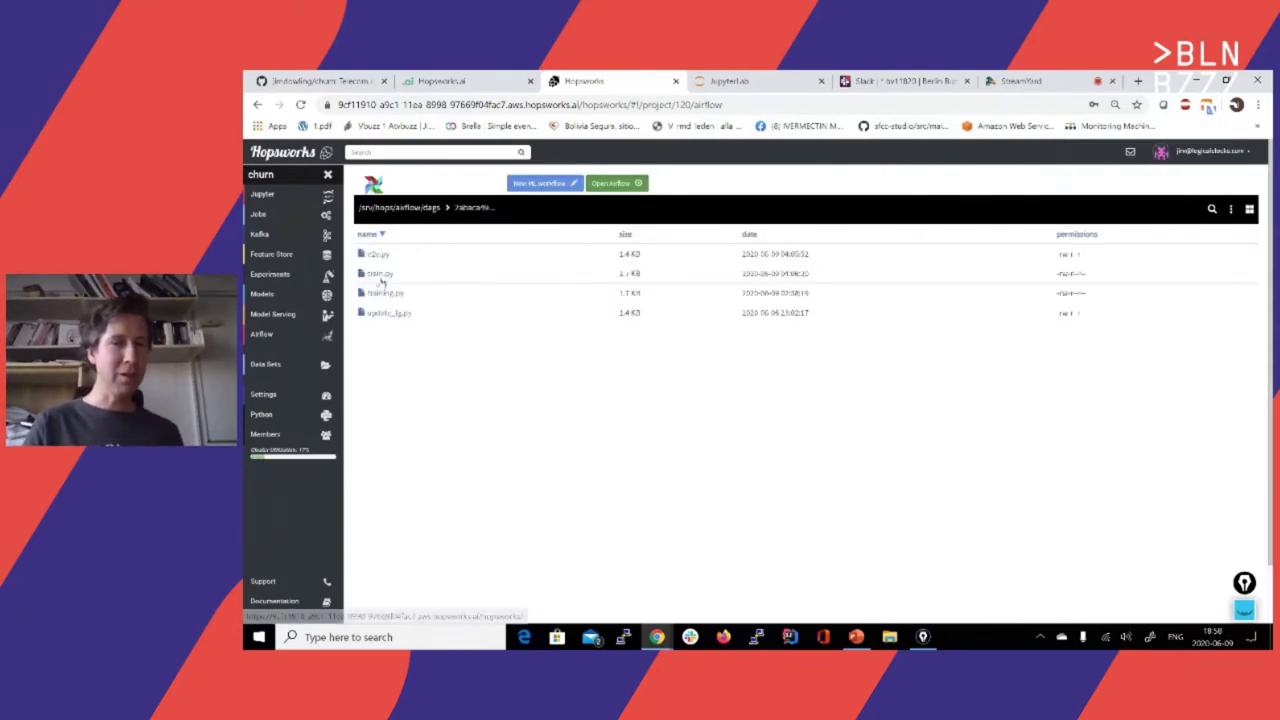
Step: Open the train.py DAG file enlarged, review its launch operators at the end of the code, and close it
left_click(392, 275)
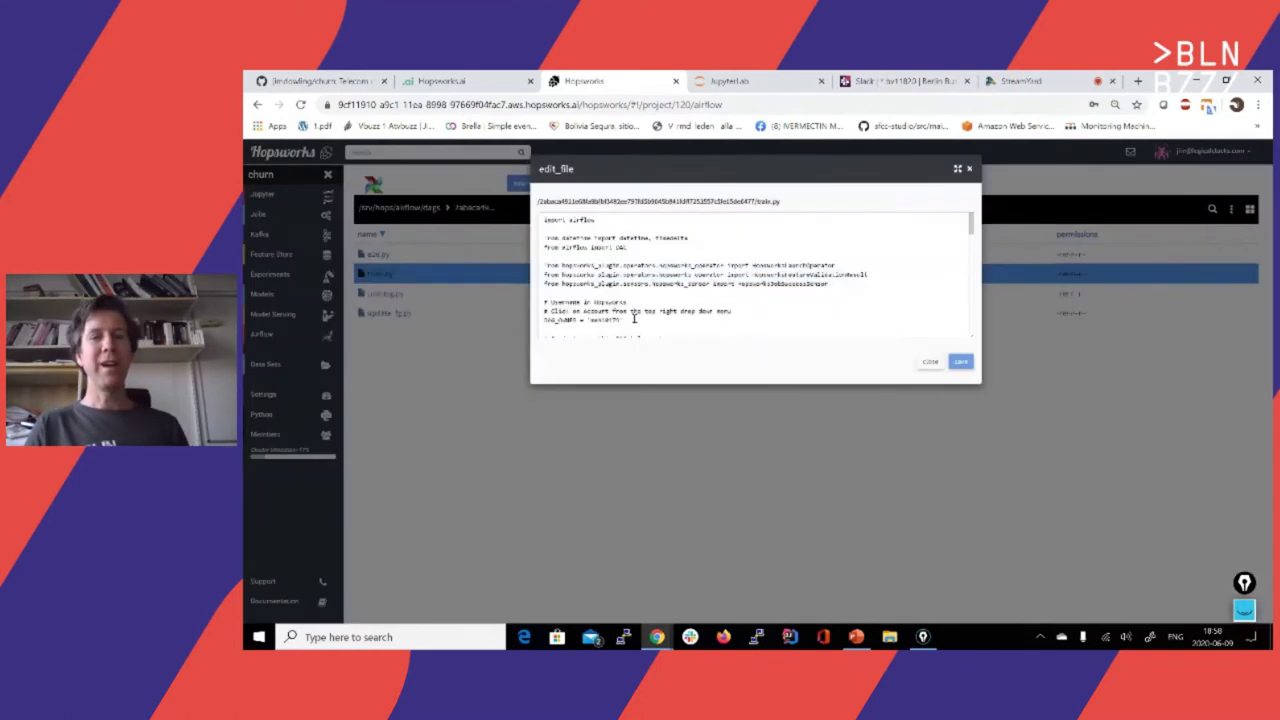
left_click(957, 170)
scroll(731, 351, "down", 10)
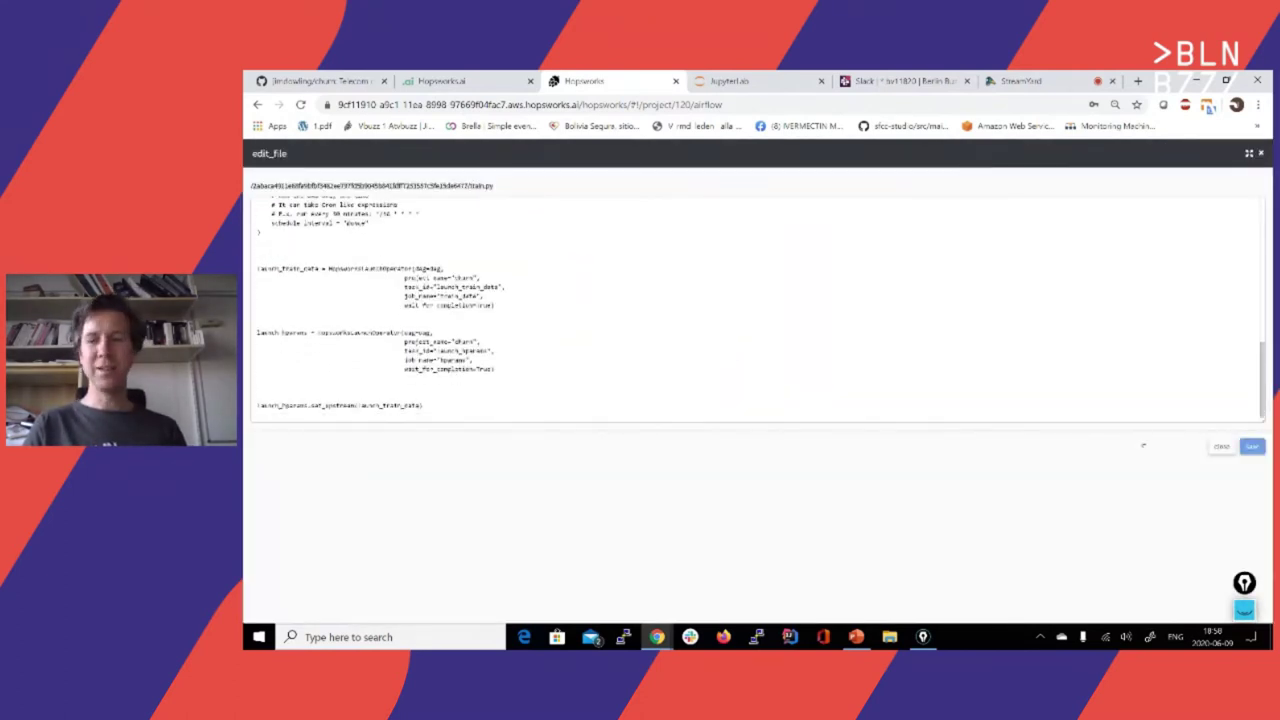
left_click(1222, 447)
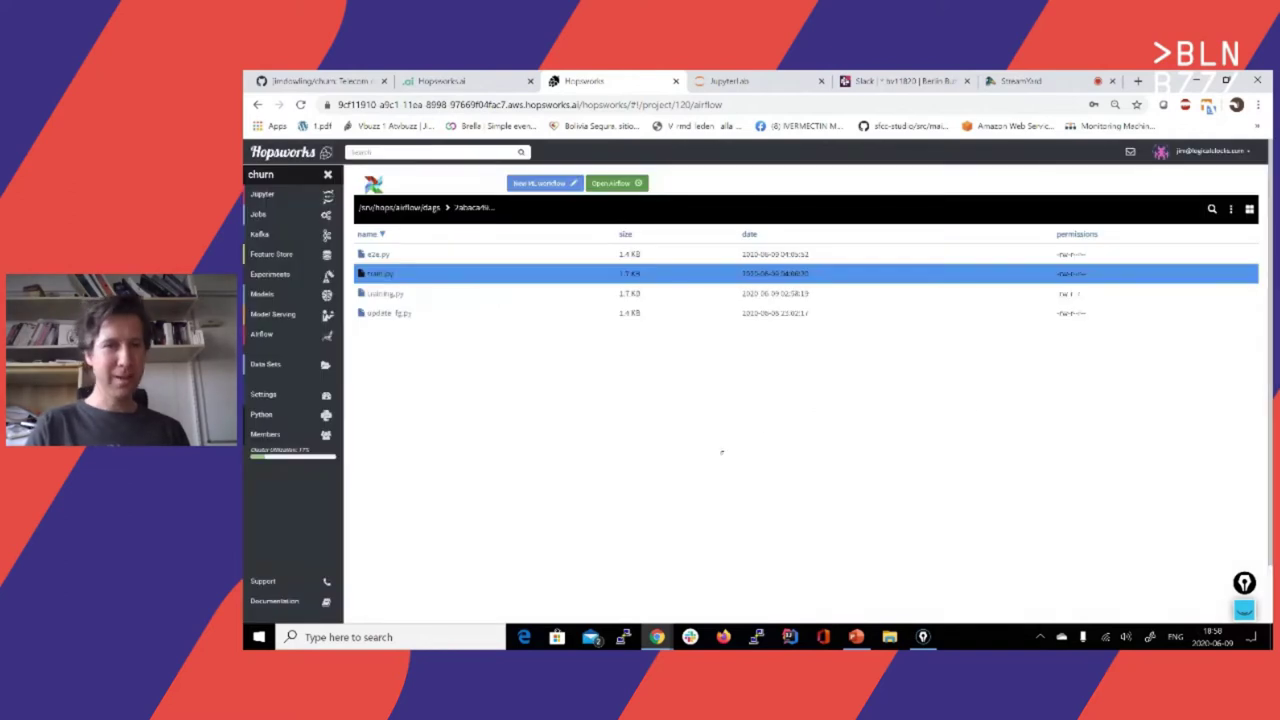
Step: Open Airflow, switch on and refresh the training DAG, and display that DAG in Graph View
left_click(624, 187)
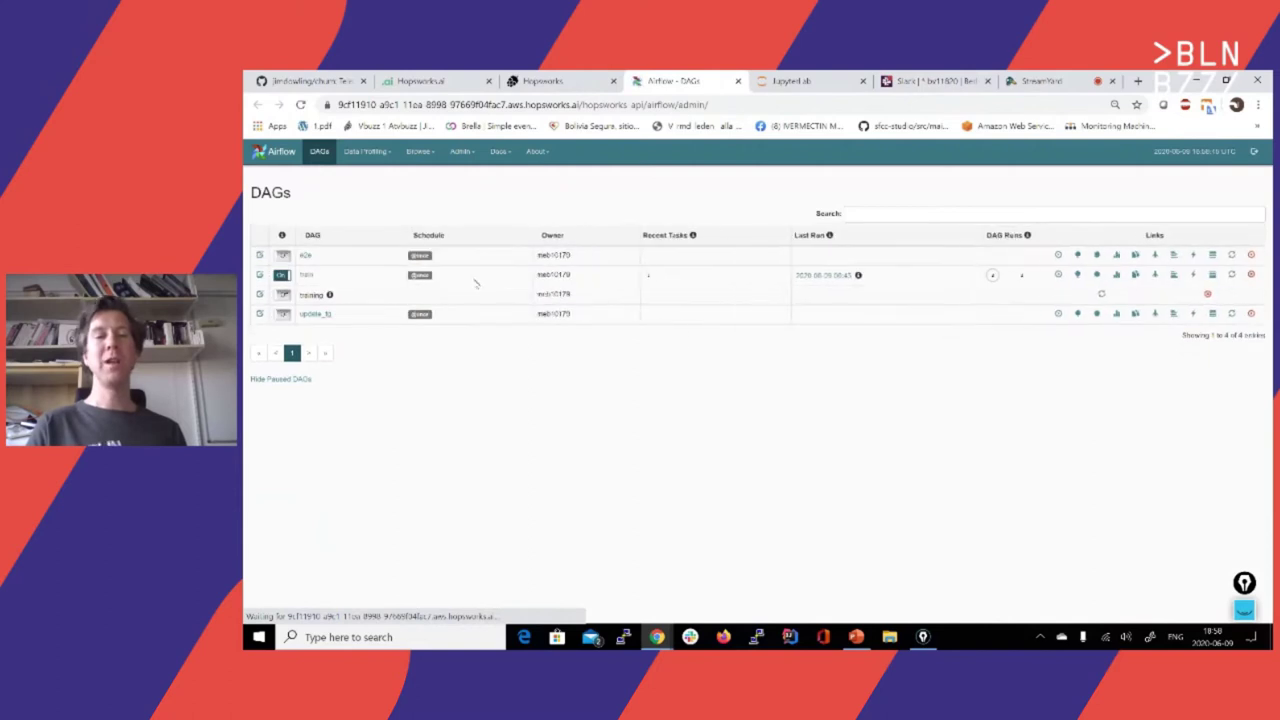
left_click(282, 294)
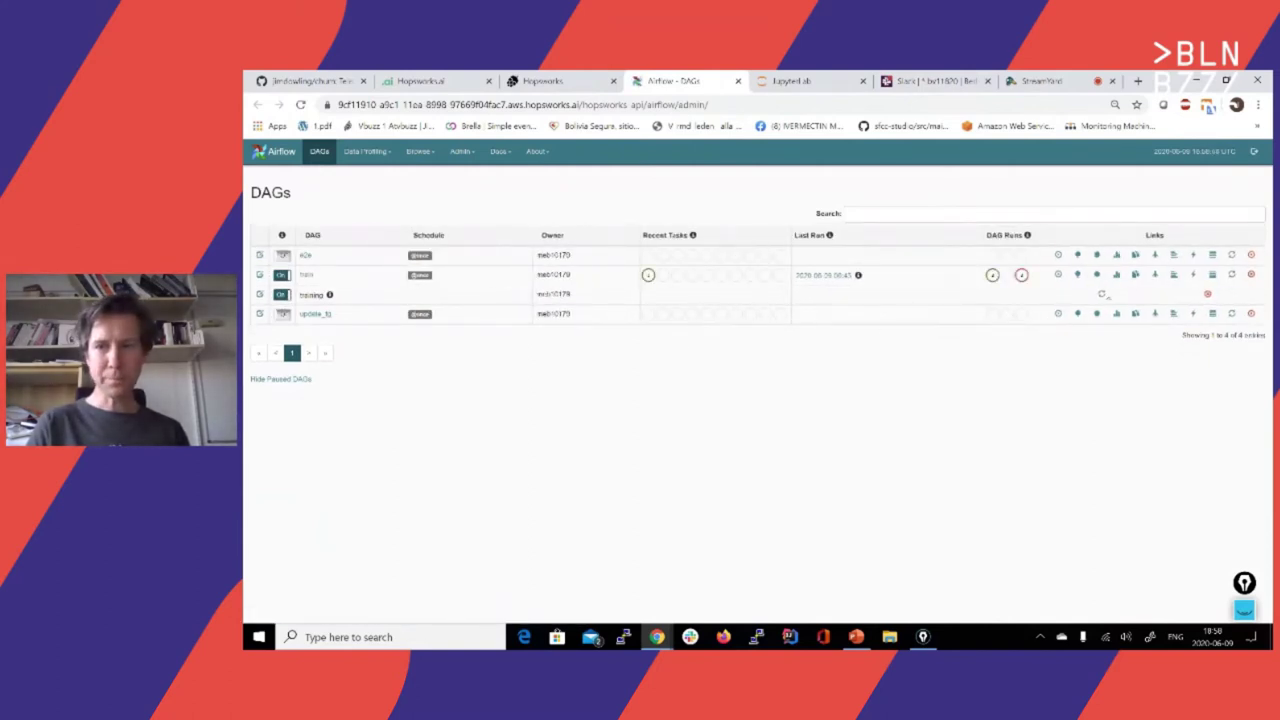
left_click(1101, 294)
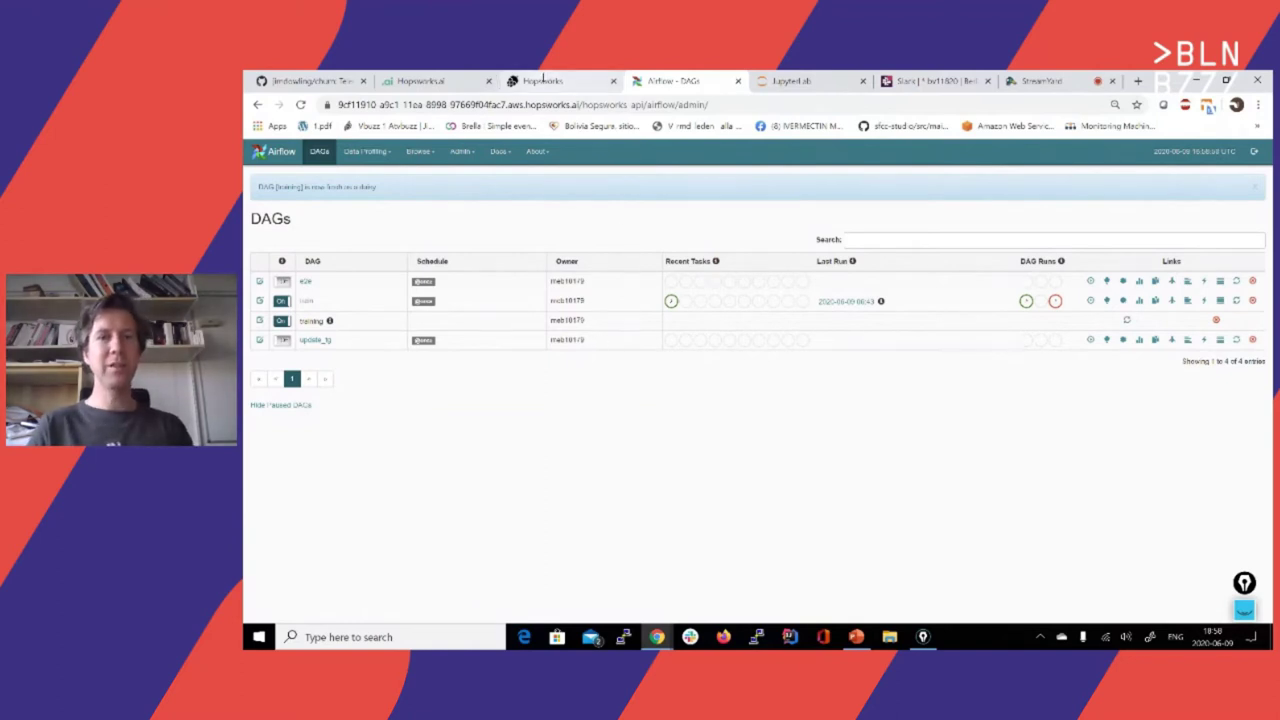
left_click(1128, 320)
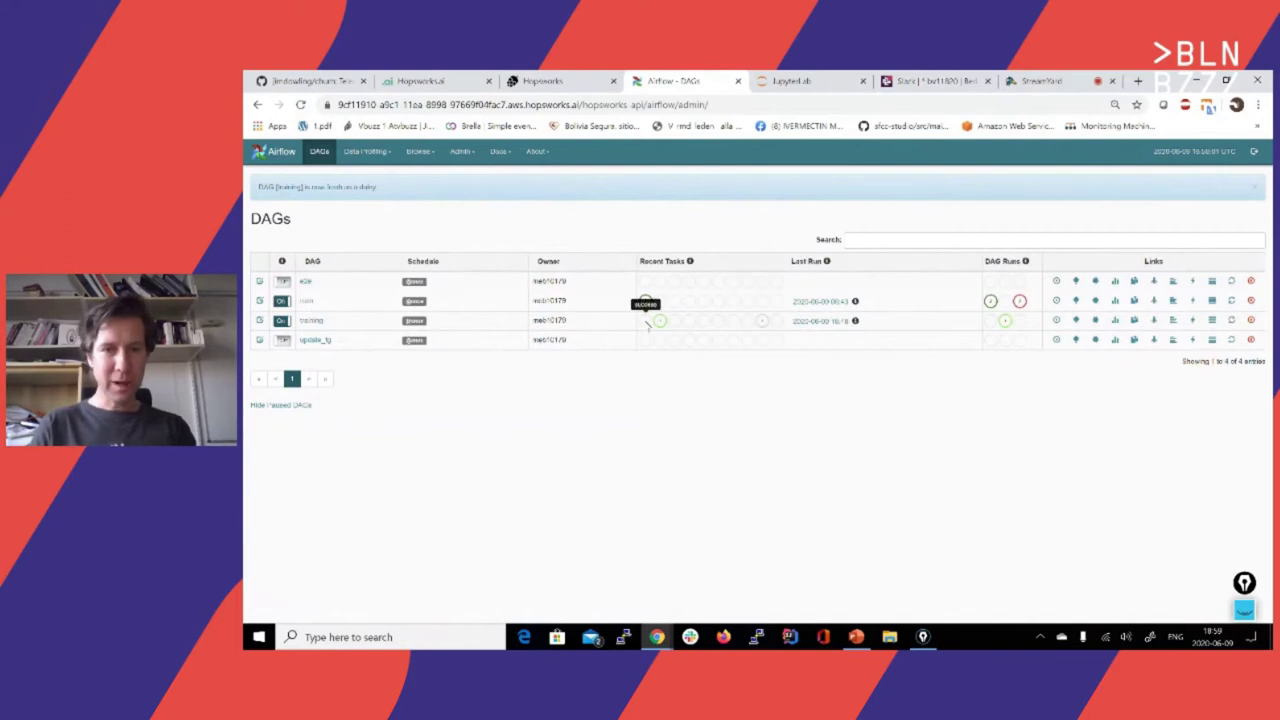
left_click(310, 321)
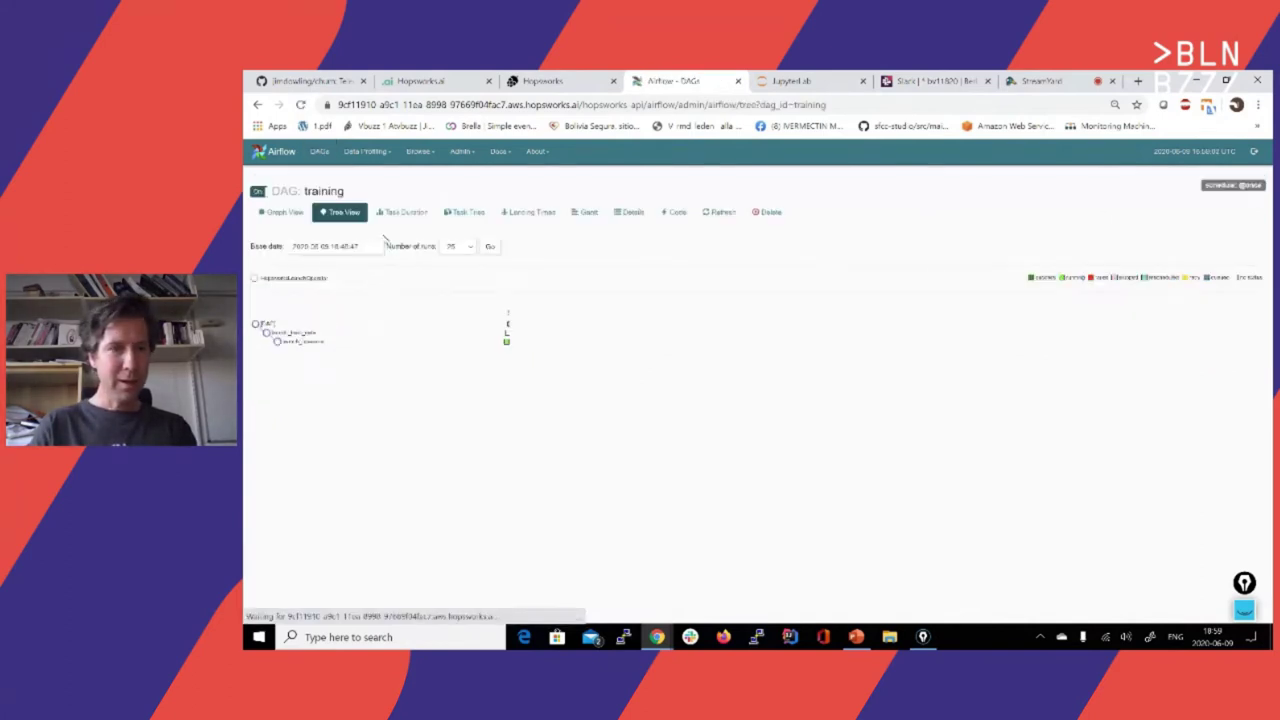
left_click(283, 212)
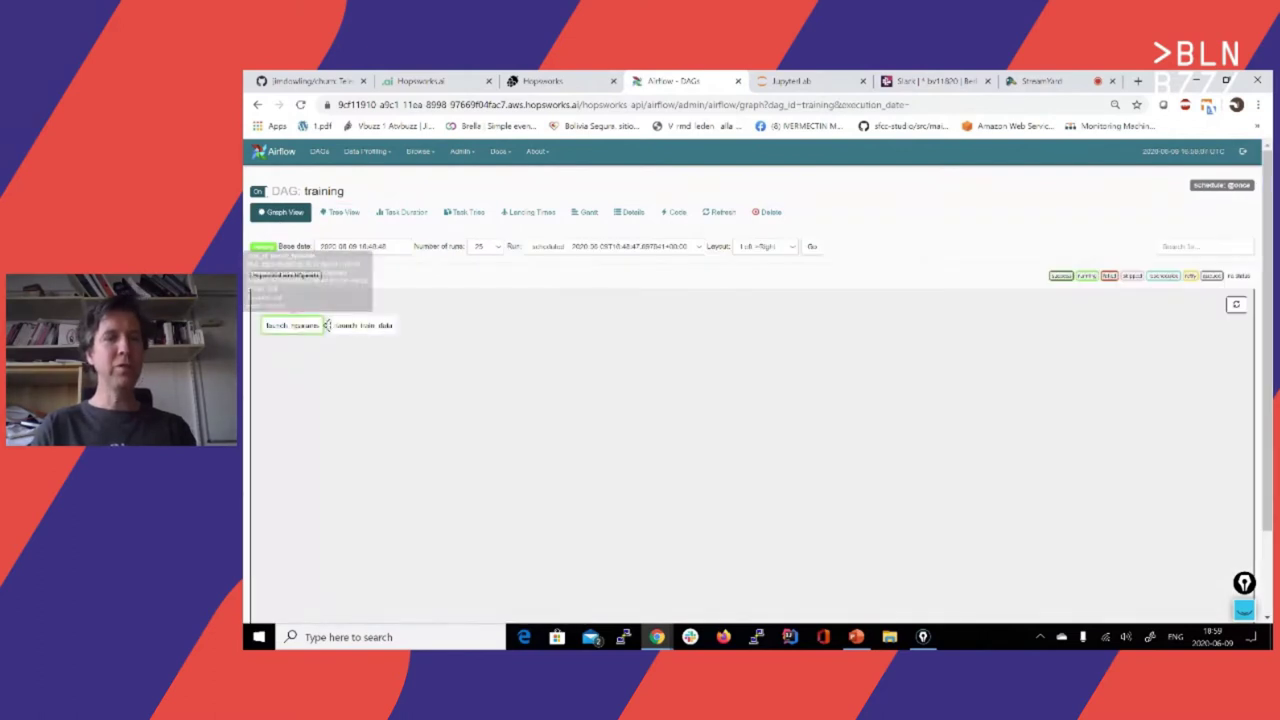
Step: Return to the churn project's jobs in Hopsworks and view the metrics dashboard of the running hparams execution
left_click(537, 80)
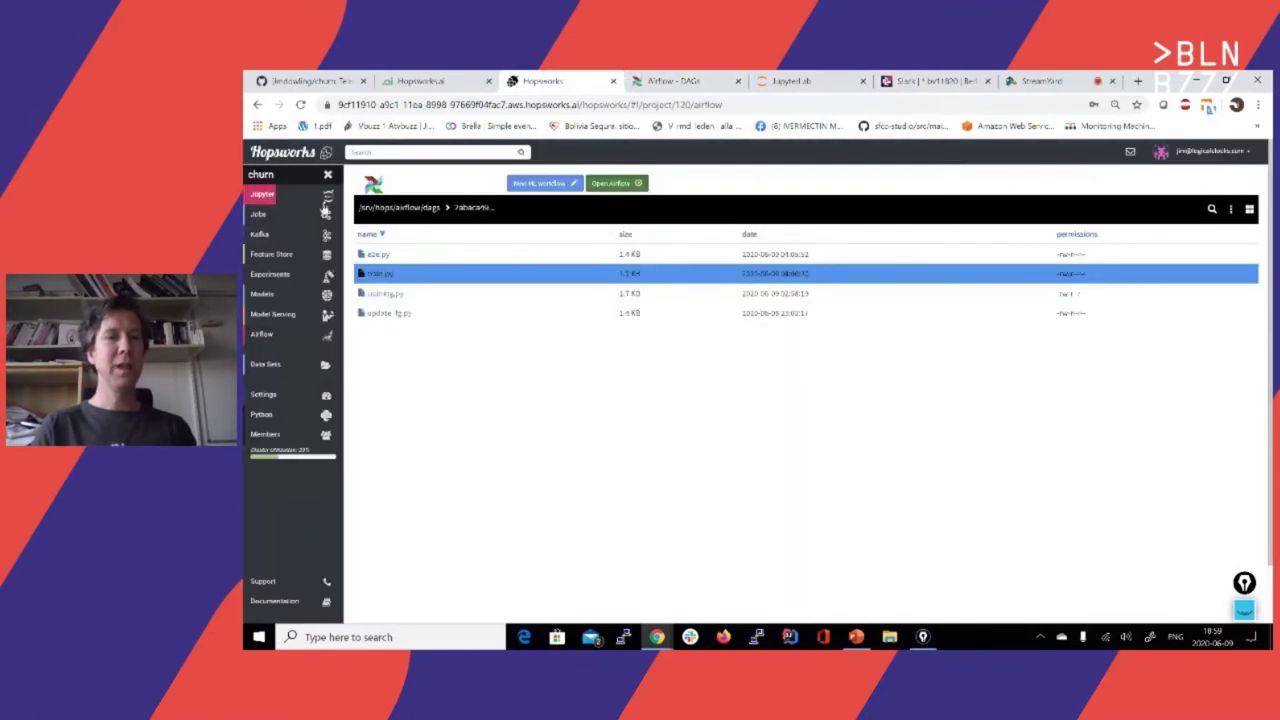
left_click(289, 216)
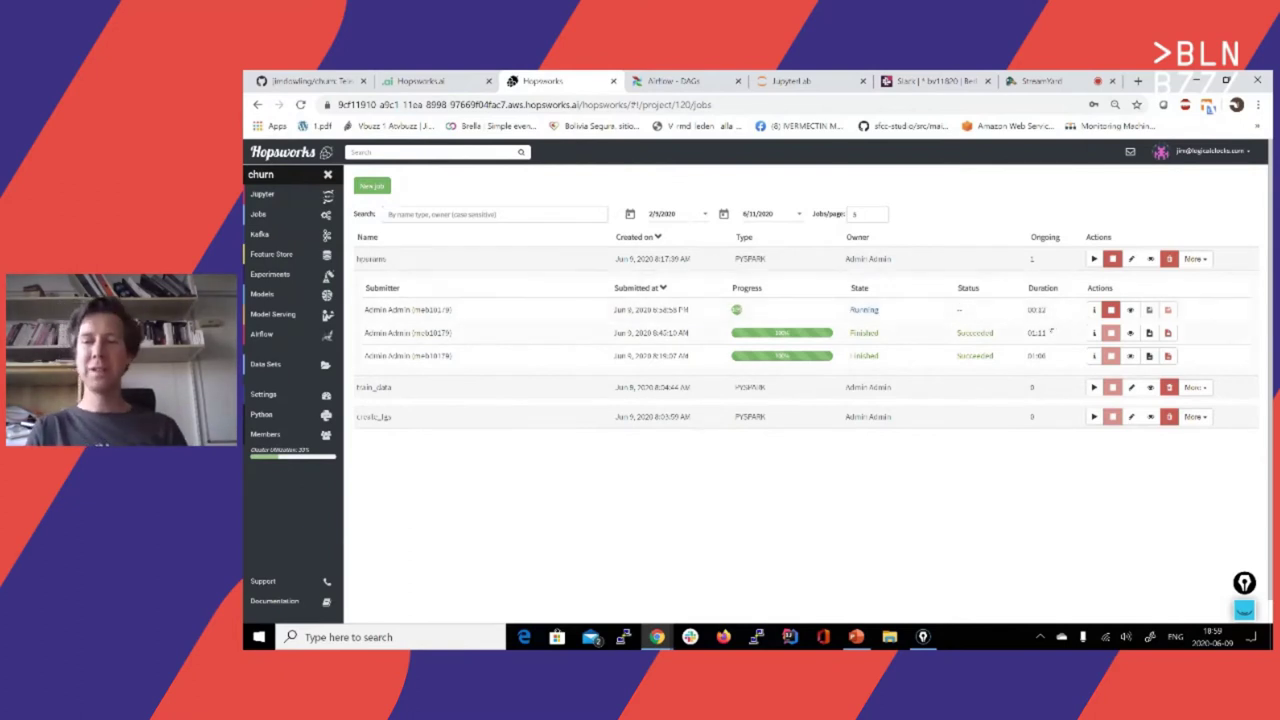
left_click(1131, 310)
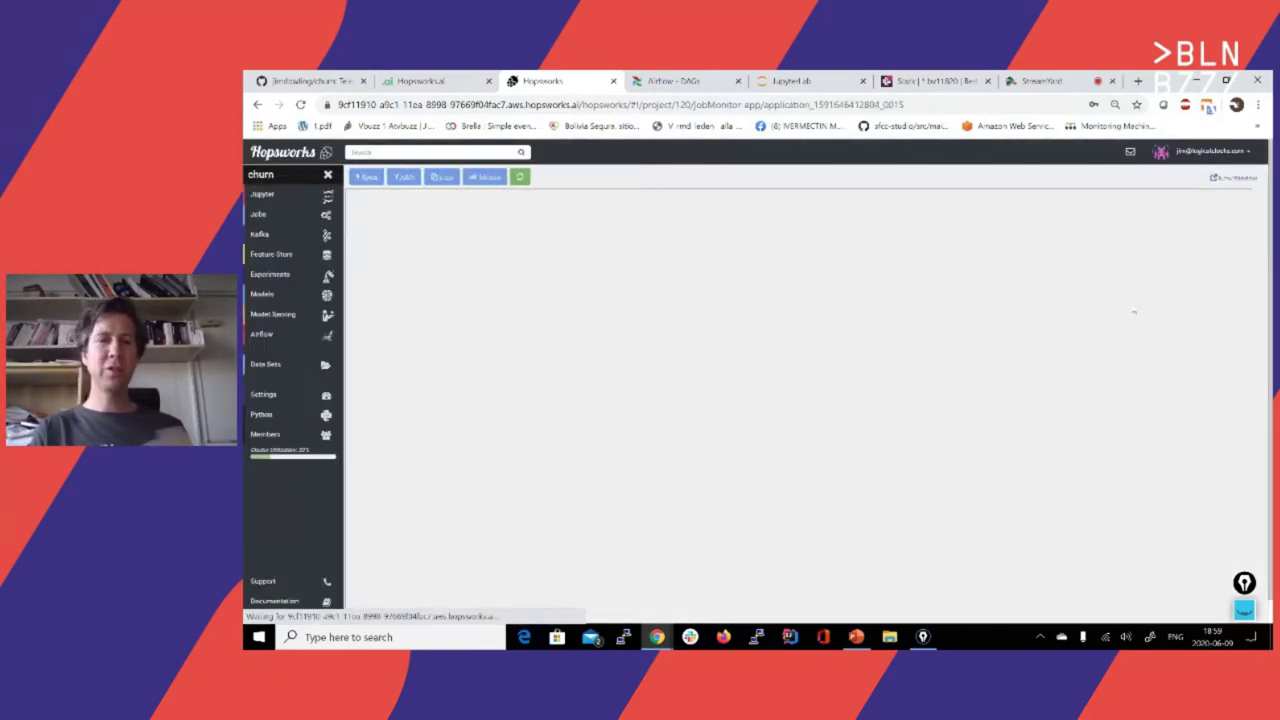
left_click(492, 176)
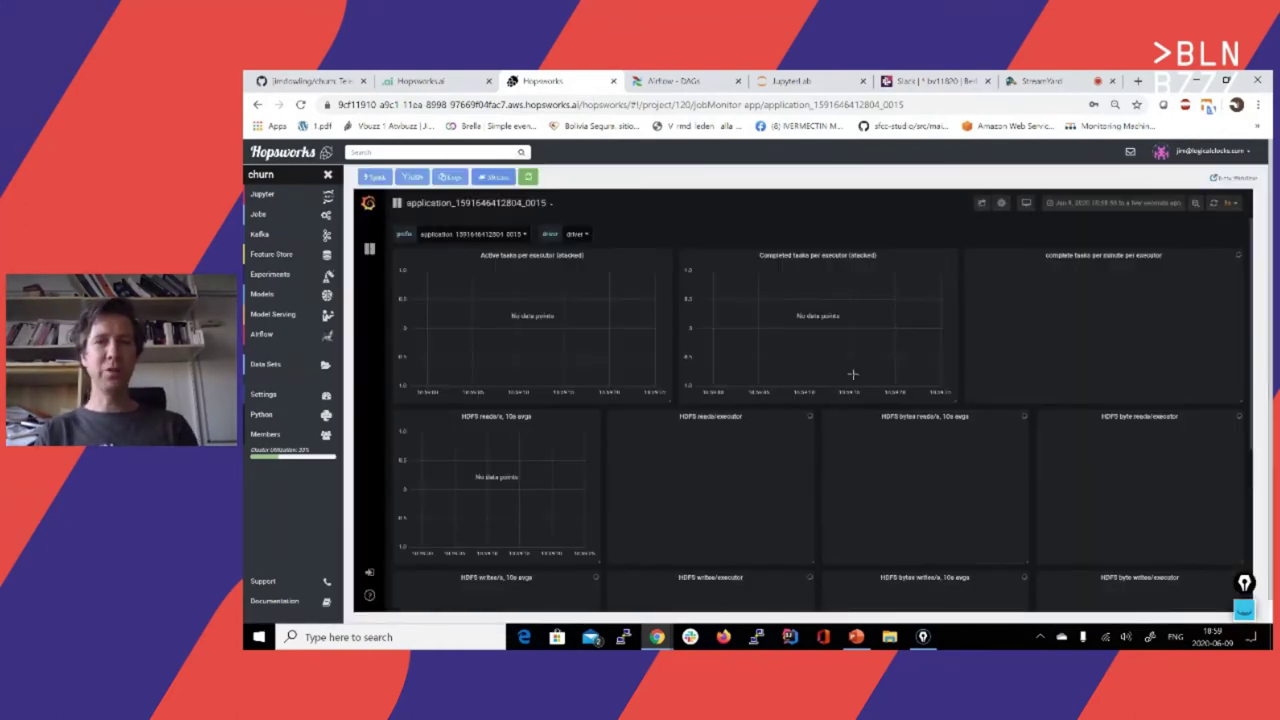
Step: Switch to PowerPoint, start the slide show from the Hopsworks Feature Store Demo slide, and advance to the Thank You slide
key("alt+Tab")
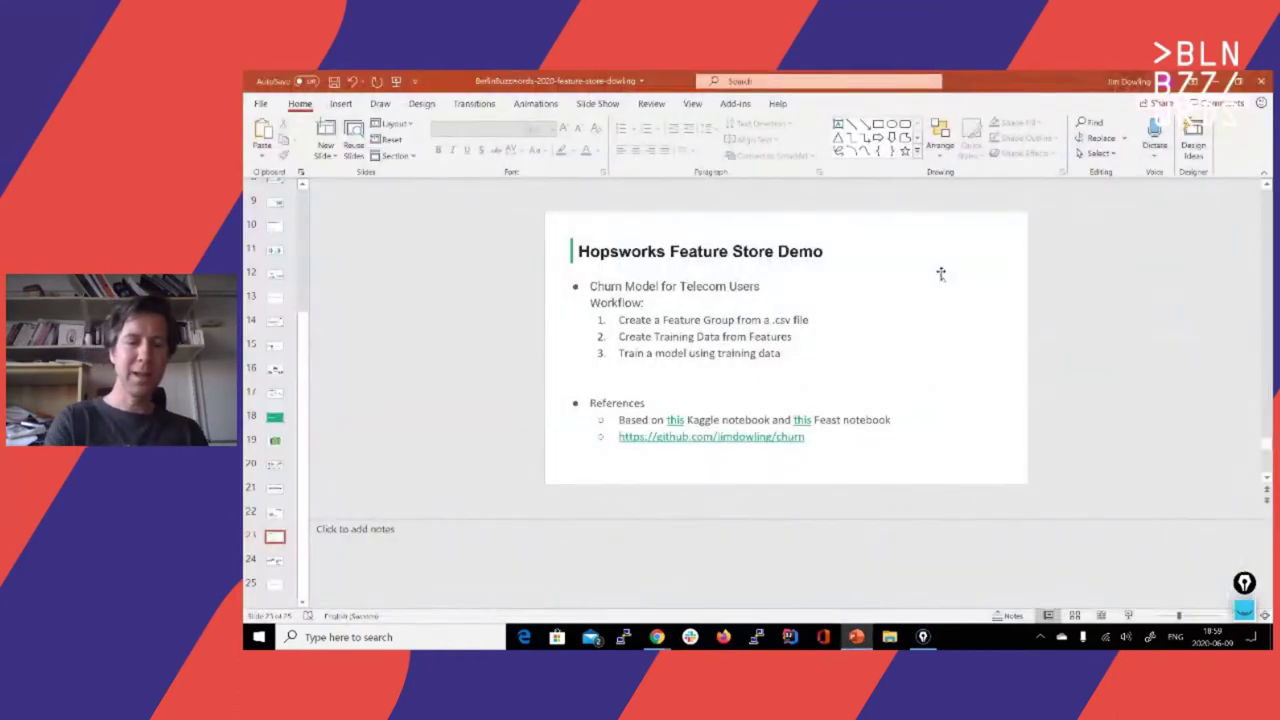
key("shift+F5")
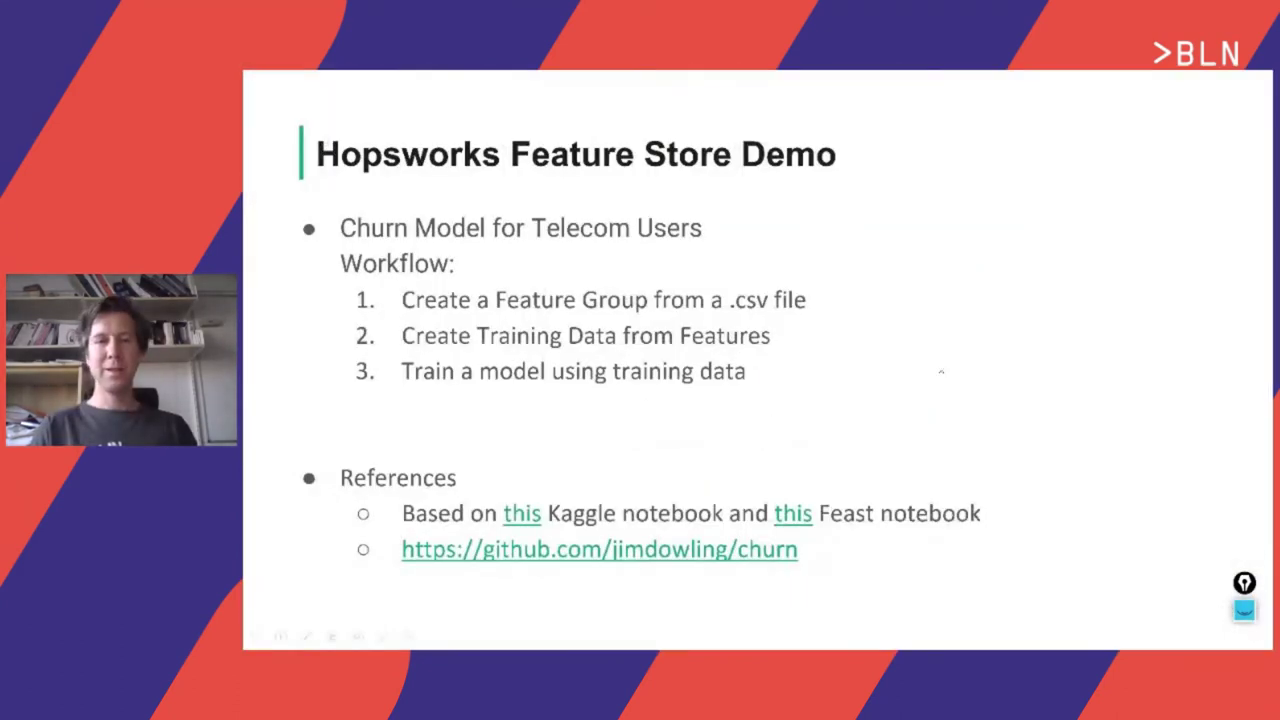
key("Right")
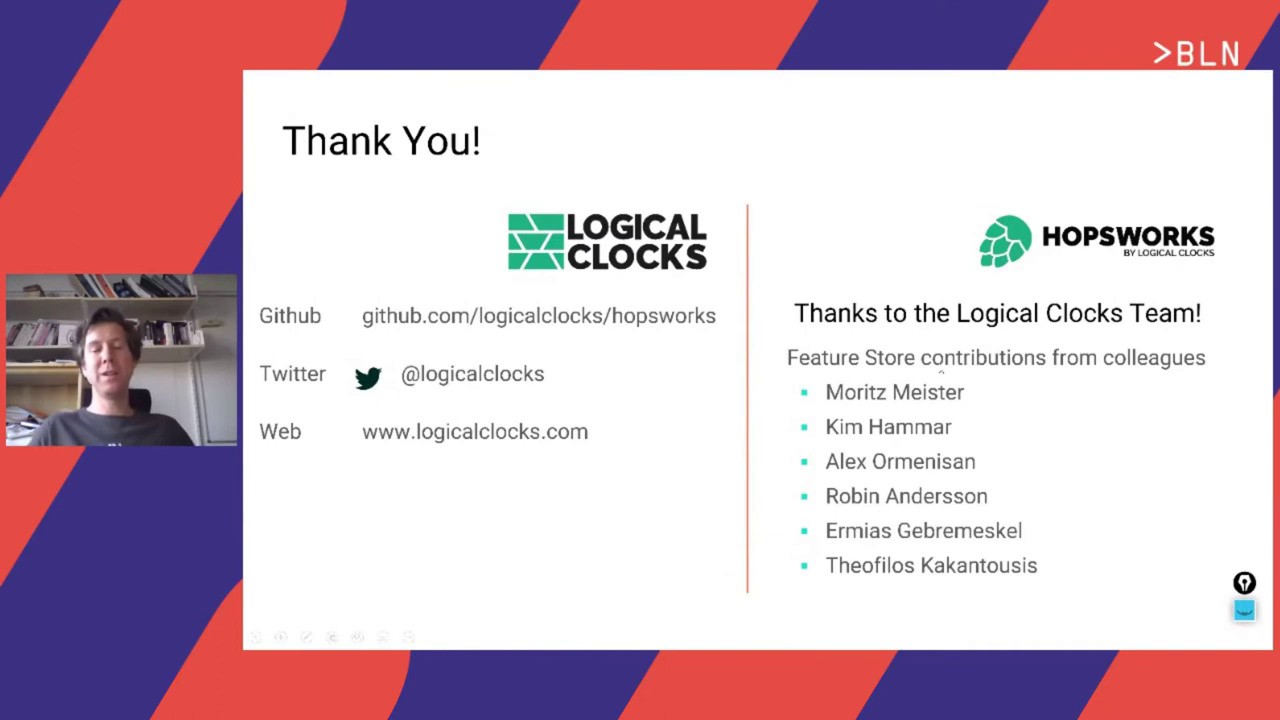